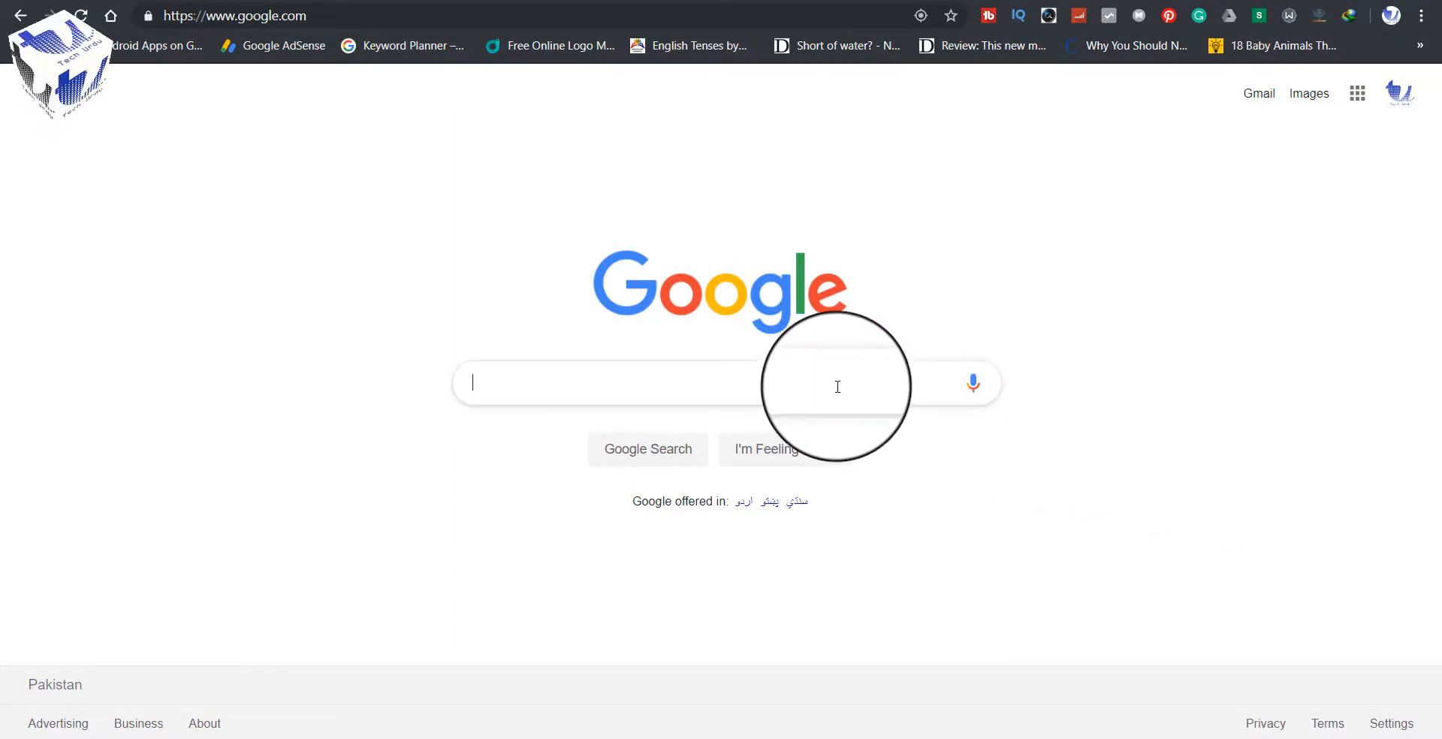
Step: Search Google for 'bpsc' and open the official bpsc.gob.pk result
type("bpsc")
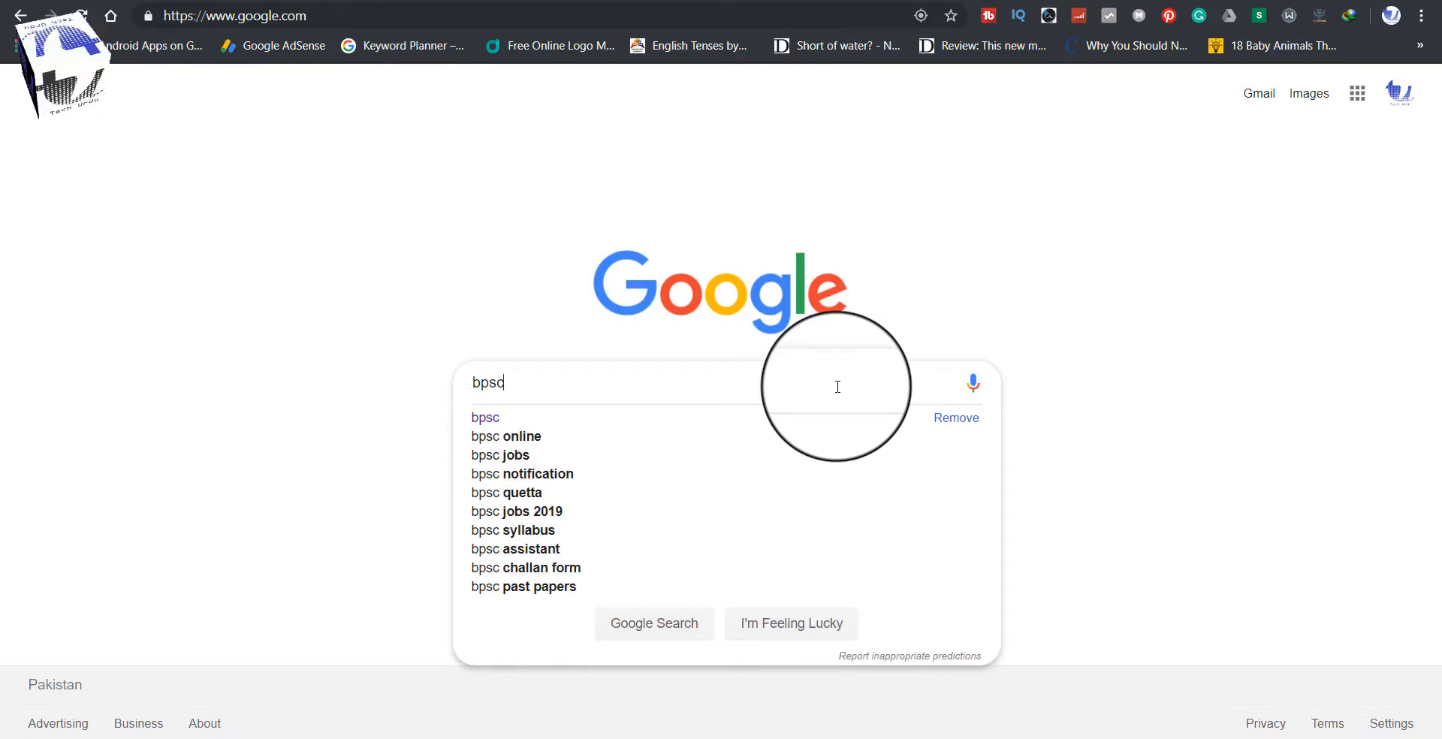
key("Return")
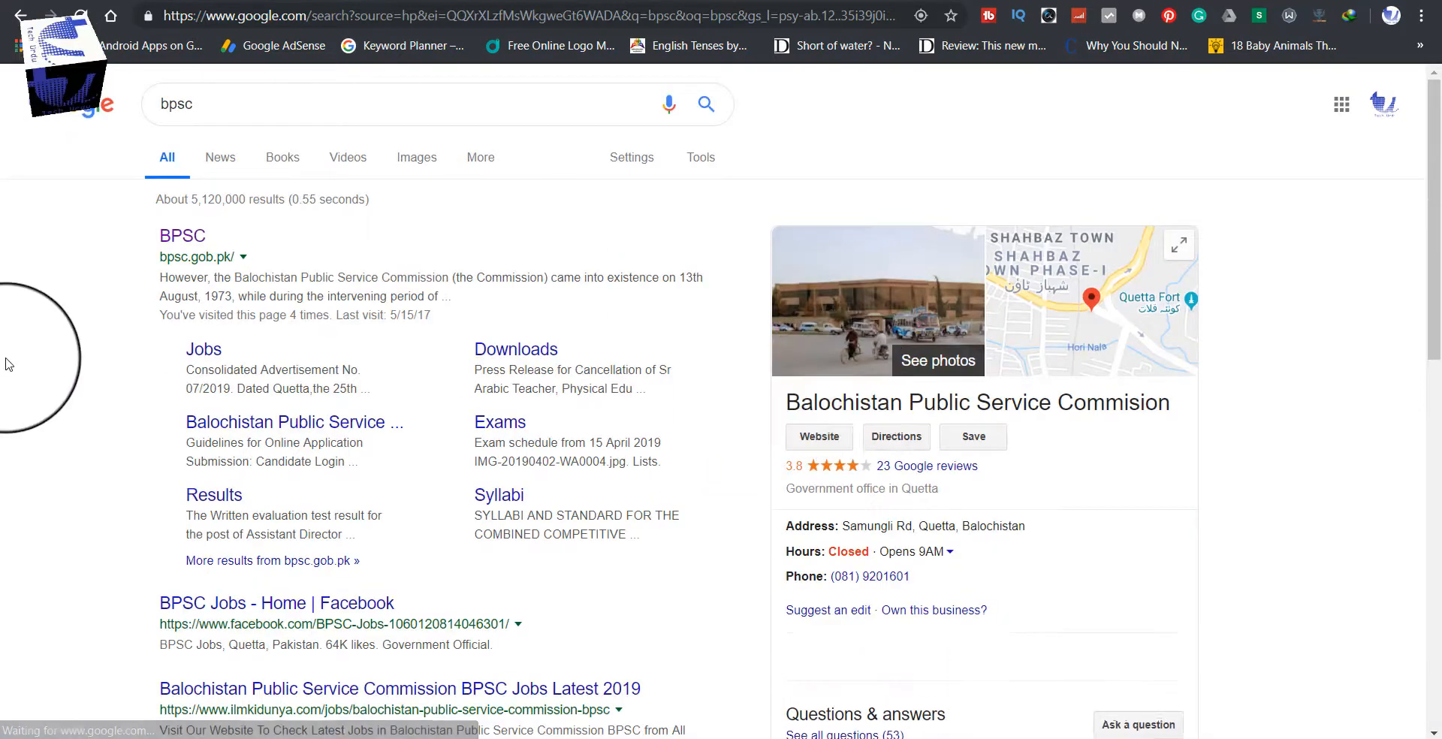
left_click(184, 239)
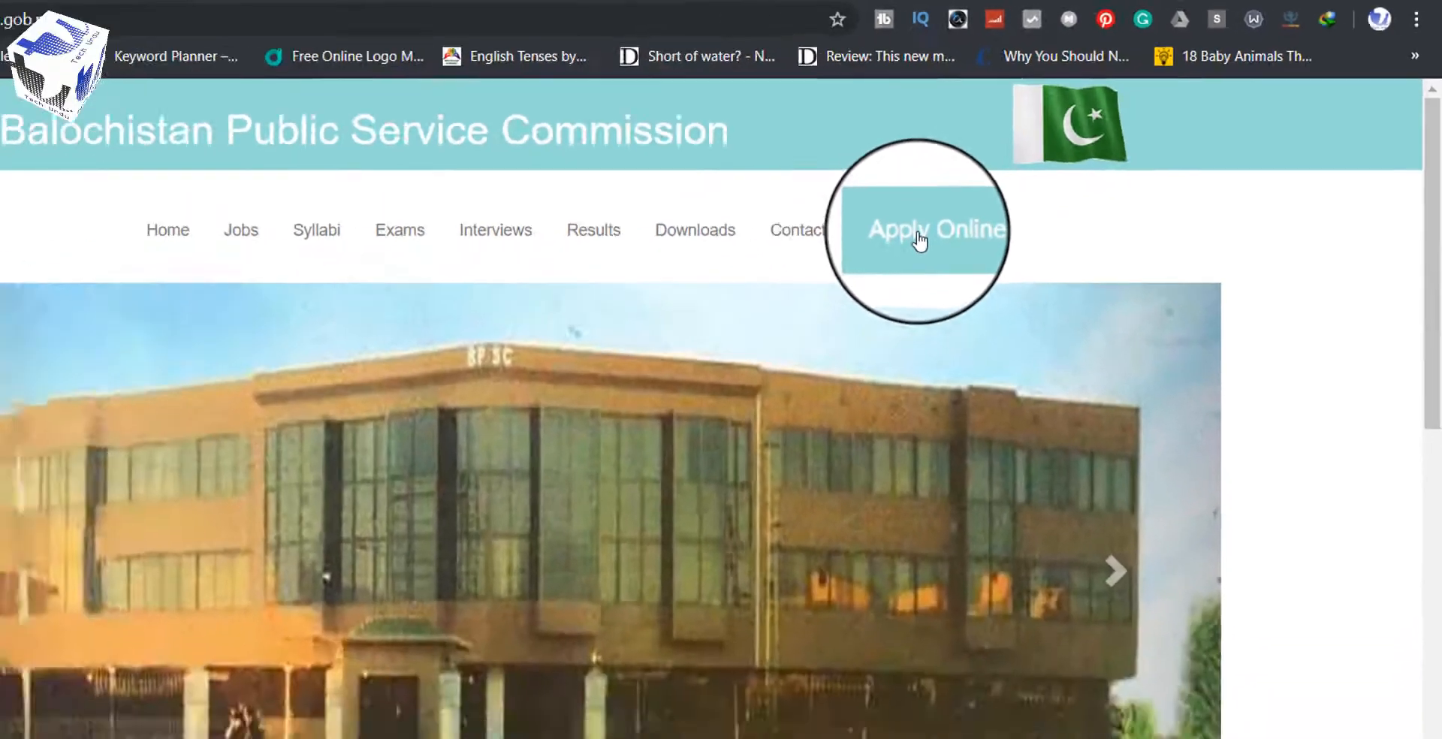
Step: Go to the Apply Online candidate login page and scroll through its notes
left_click(920, 239)
scroll(1281, 253, "down", 1)
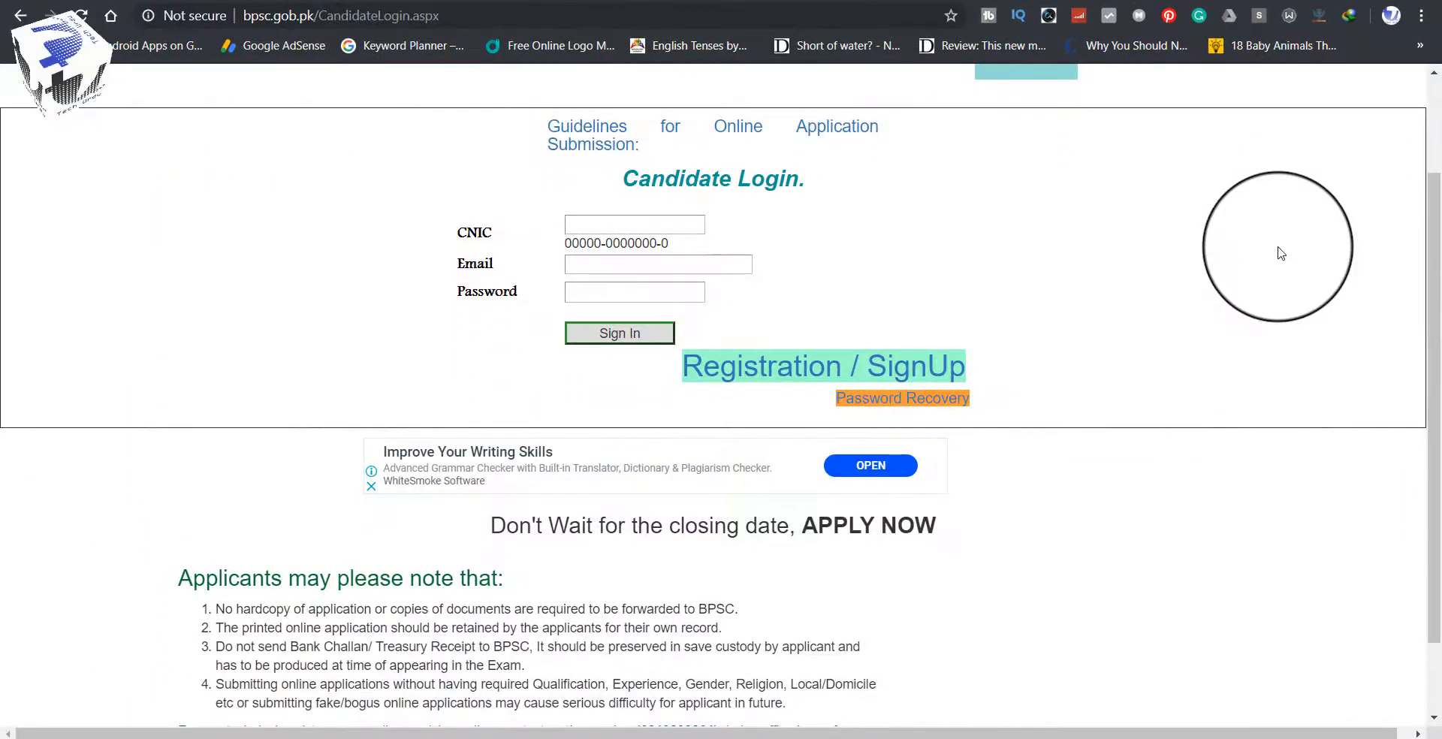
scroll(1281, 253, "up", 2)
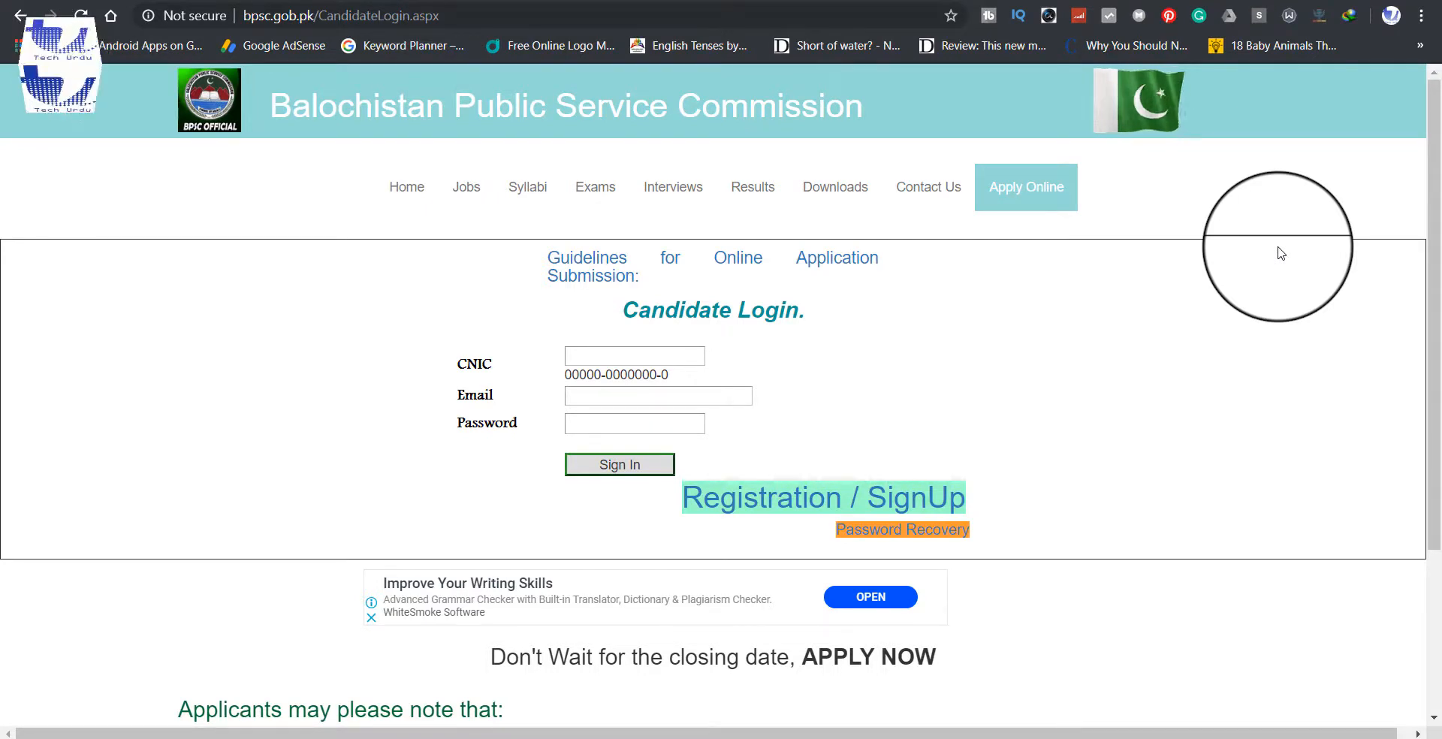
scroll(1278, 253, "down", 3)
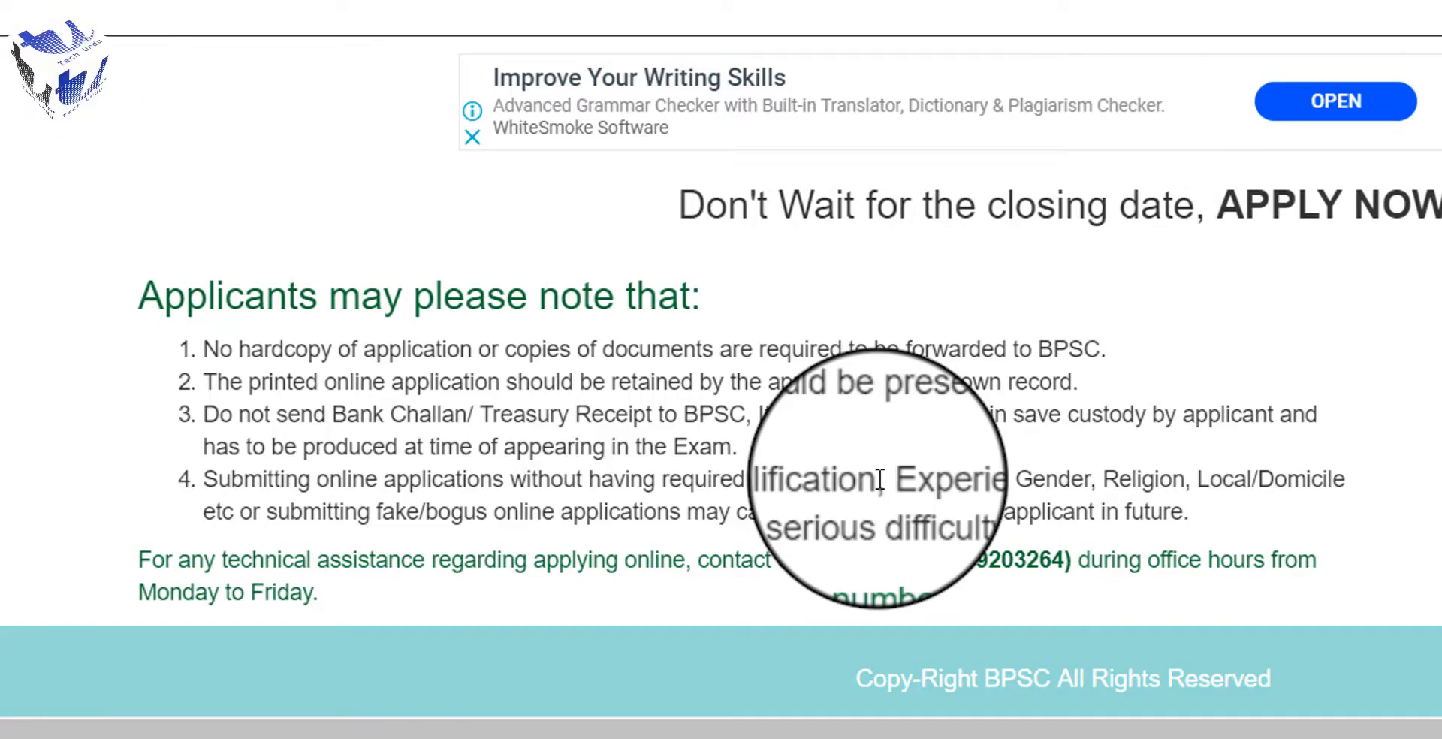
scroll(1217, 506, "up", 3)
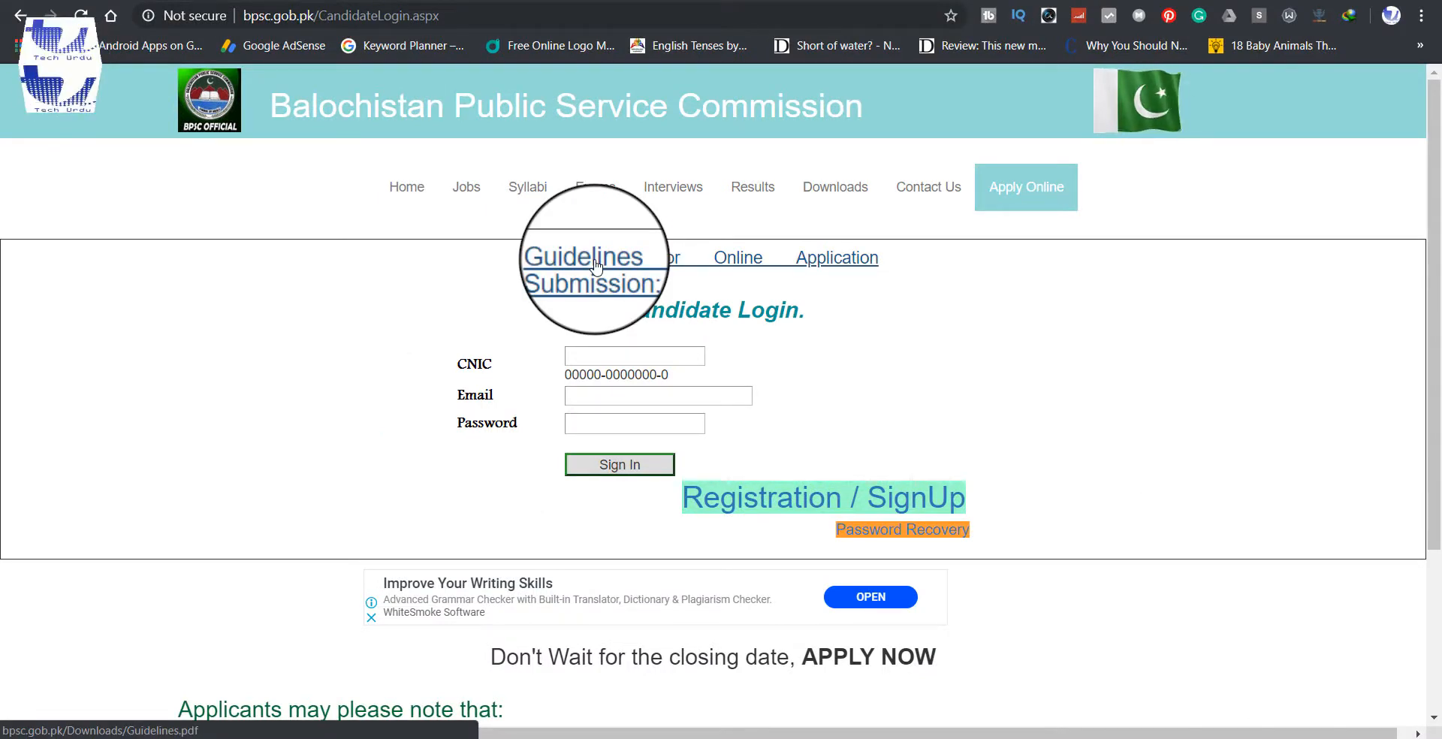
Step: Download the Guidelines.pdf from the Guidelines link with Internet Download Manager
right_click(595, 265)
left_click(657, 275)
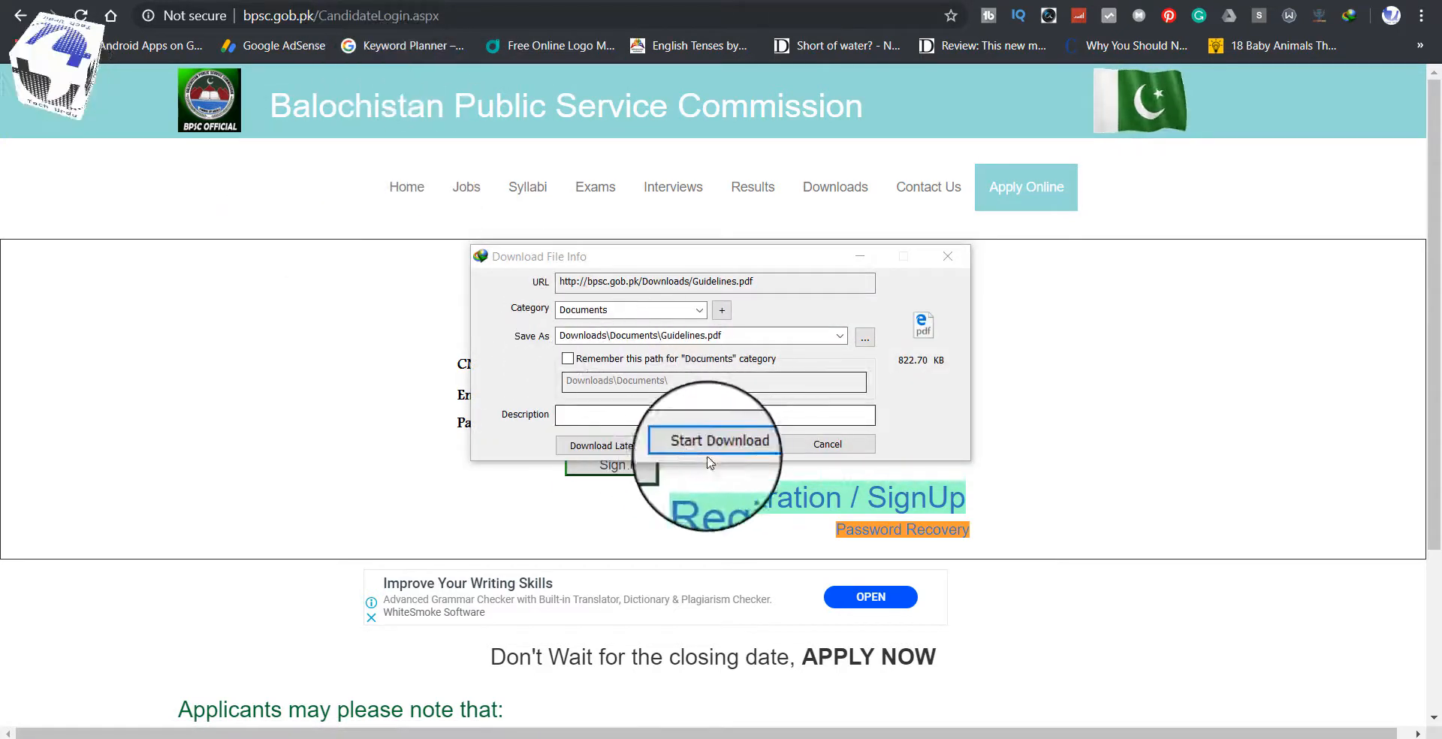
left_click(709, 451)
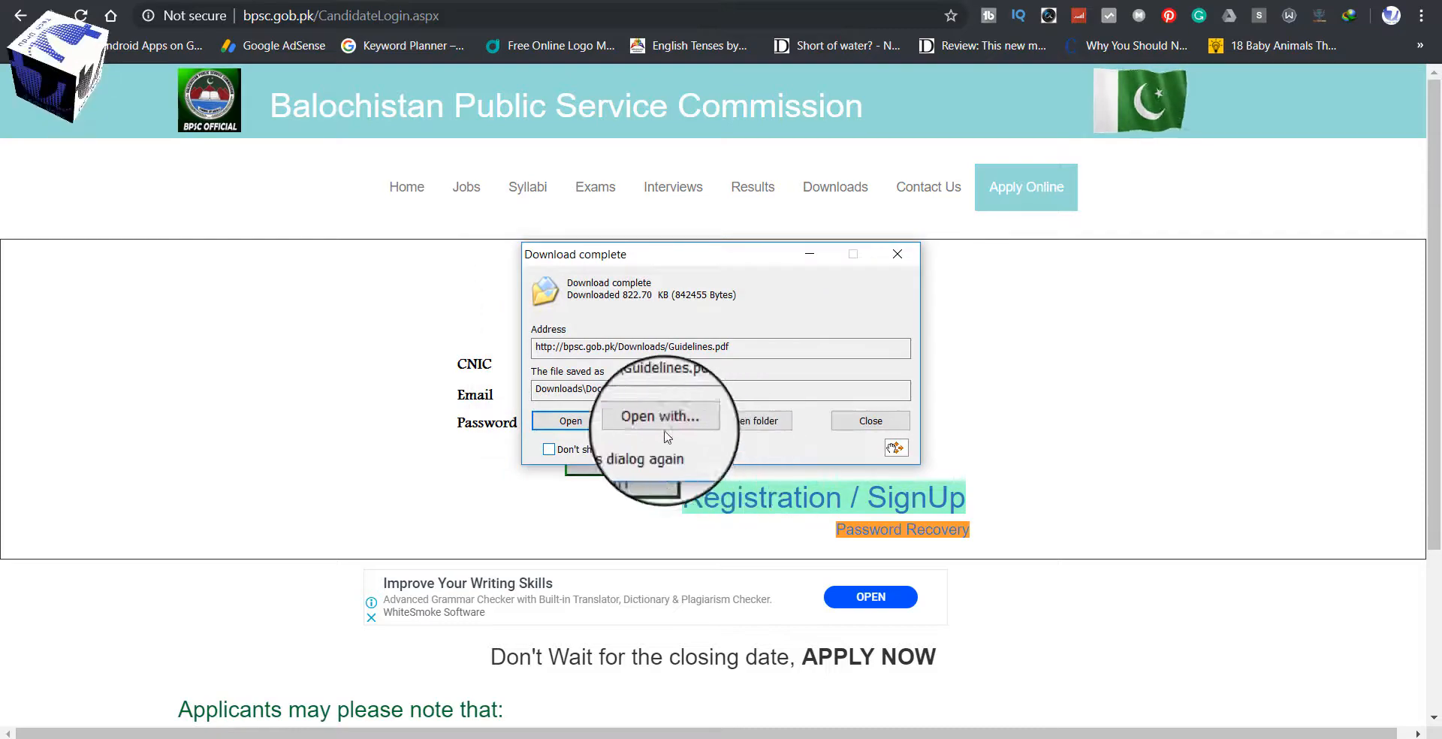
Step: Open the downloaded Guidelines.pdf and scroll through the application steps
left_click(571, 421)
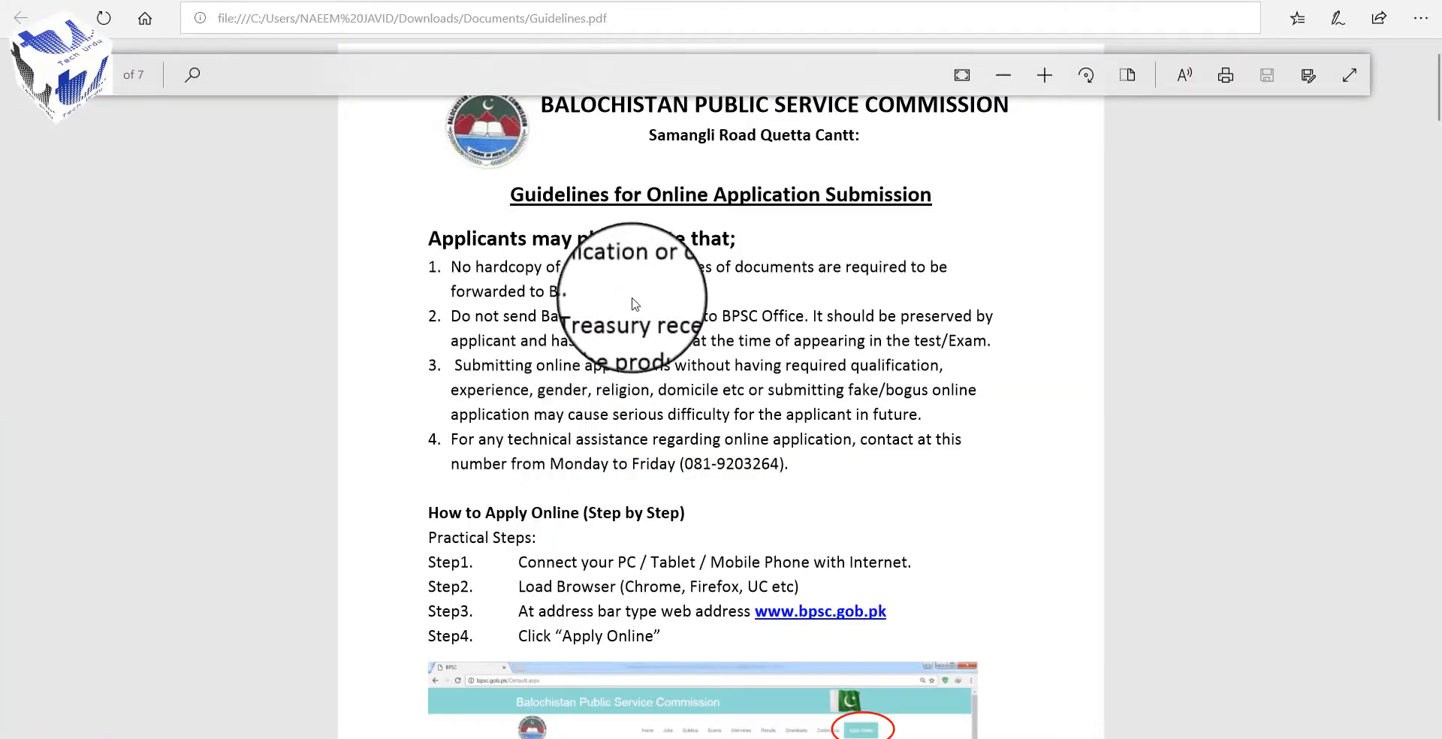
scroll(642, 300, "down", 15)
scroll(648, 306, "down", 10)
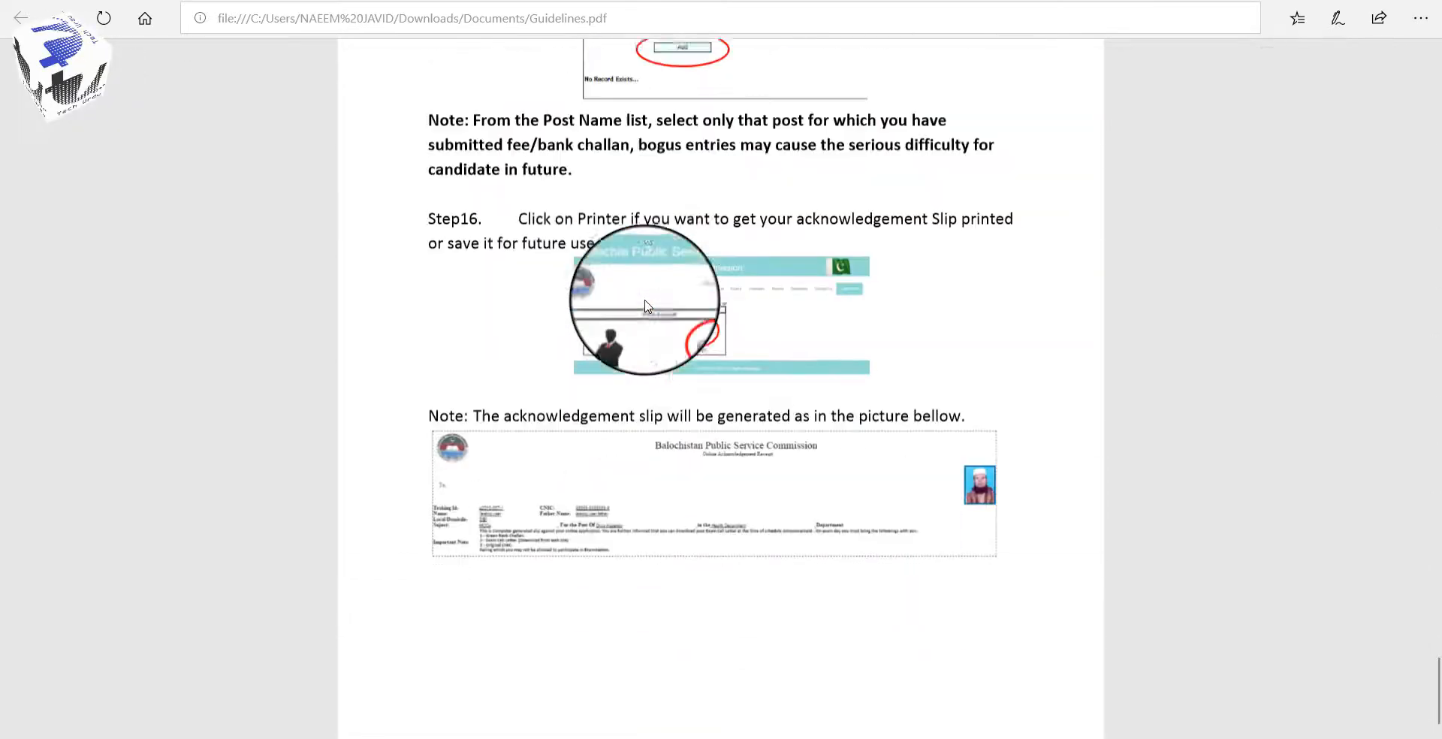
scroll(647, 305, "up", 15)
scroll(648, 306, "up", 3)
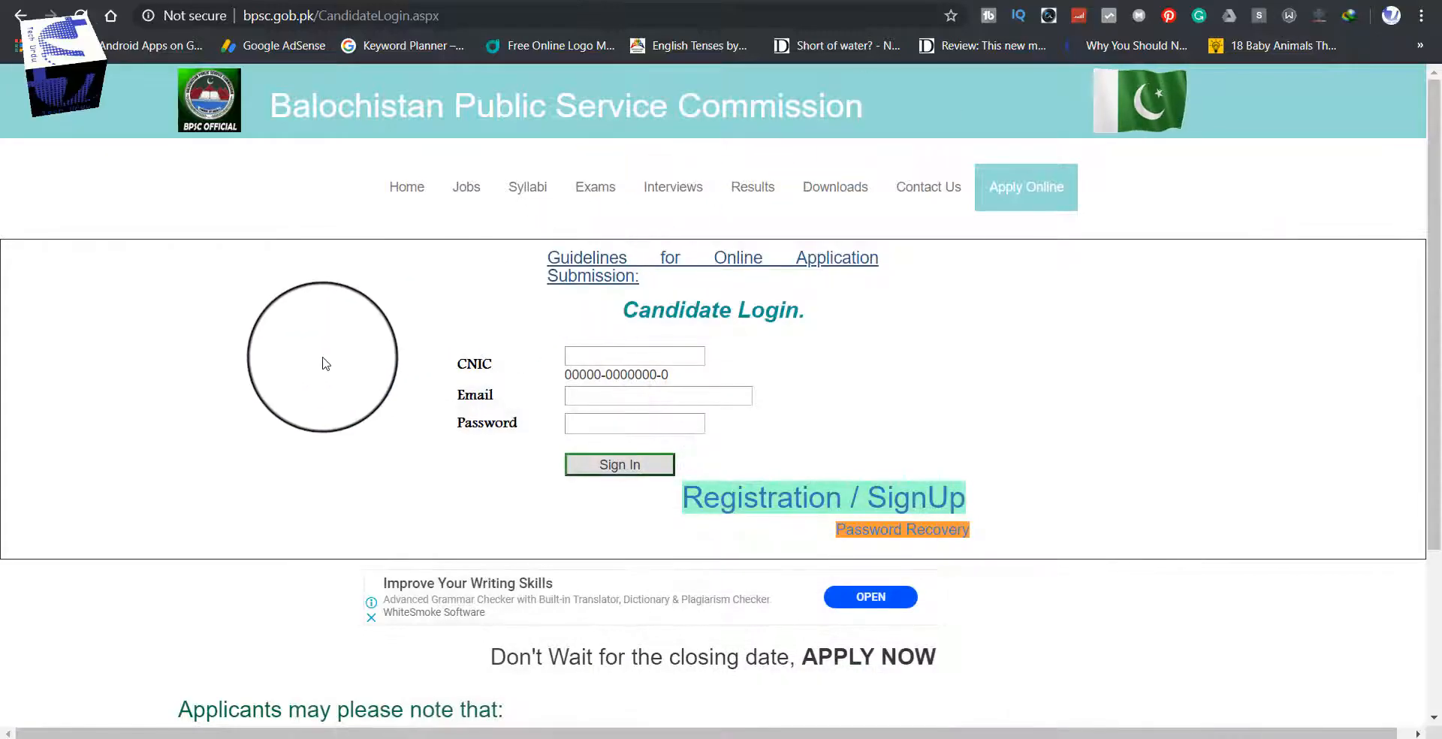
Step: Complete the Registration / SignUp form with the candidate's details, password and captcha, then submit it
scroll(322, 360, "down", 1)
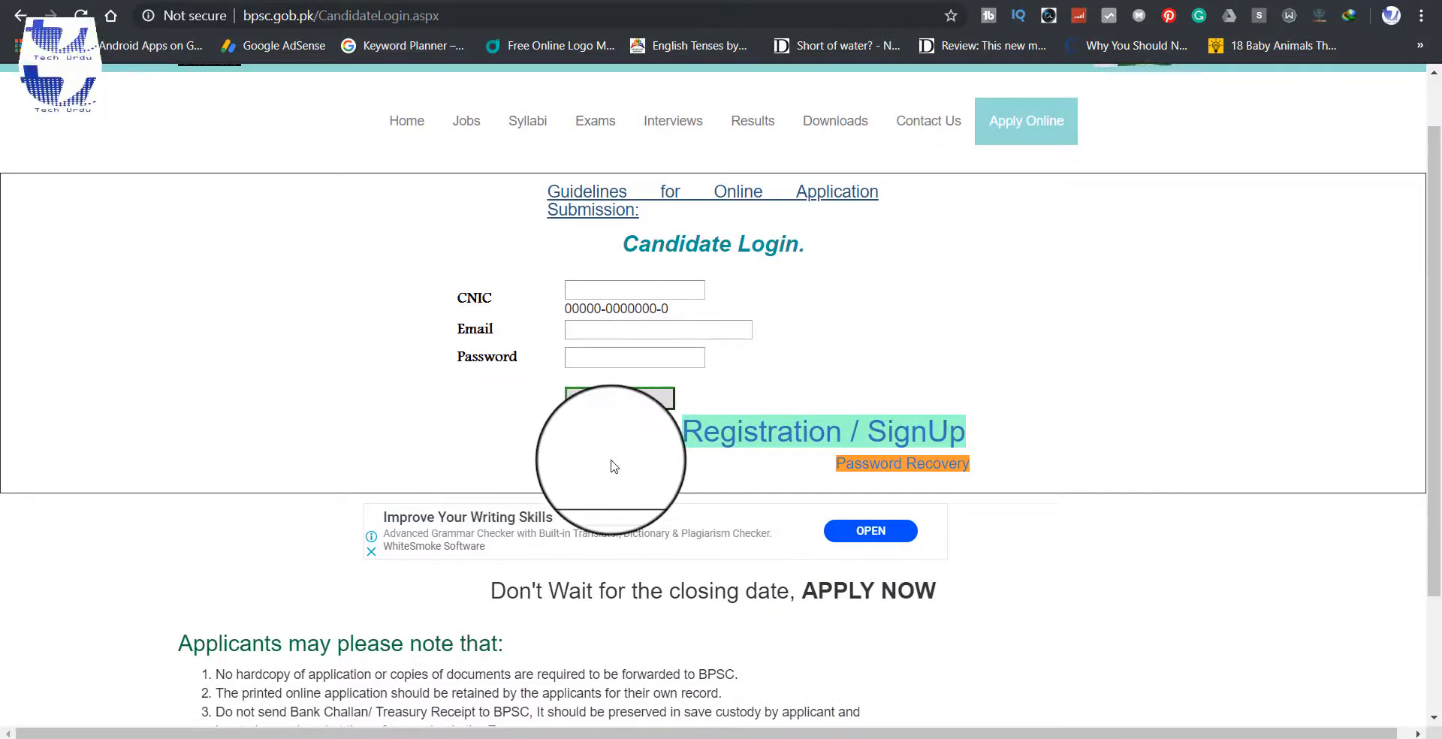
left_click(800, 442)
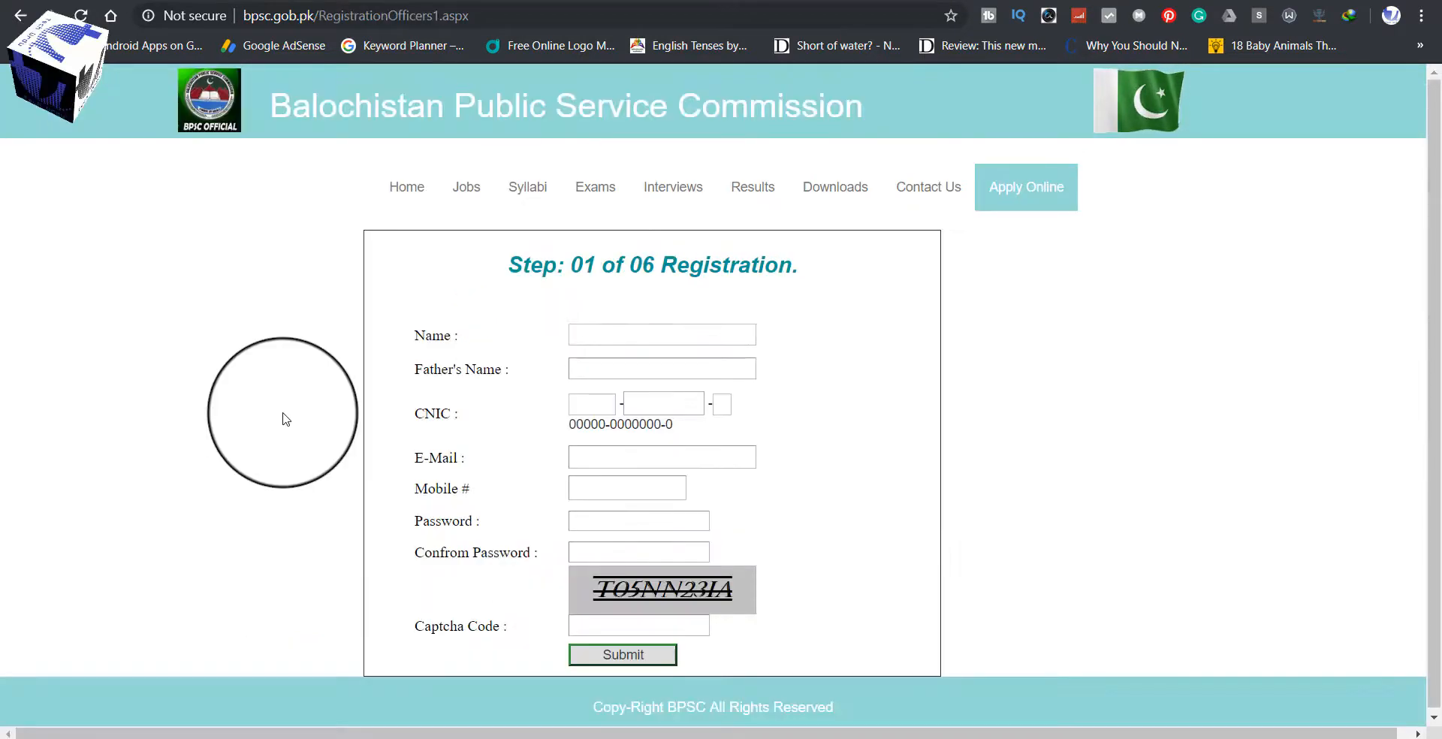
scroll(286, 419, "down", 1)
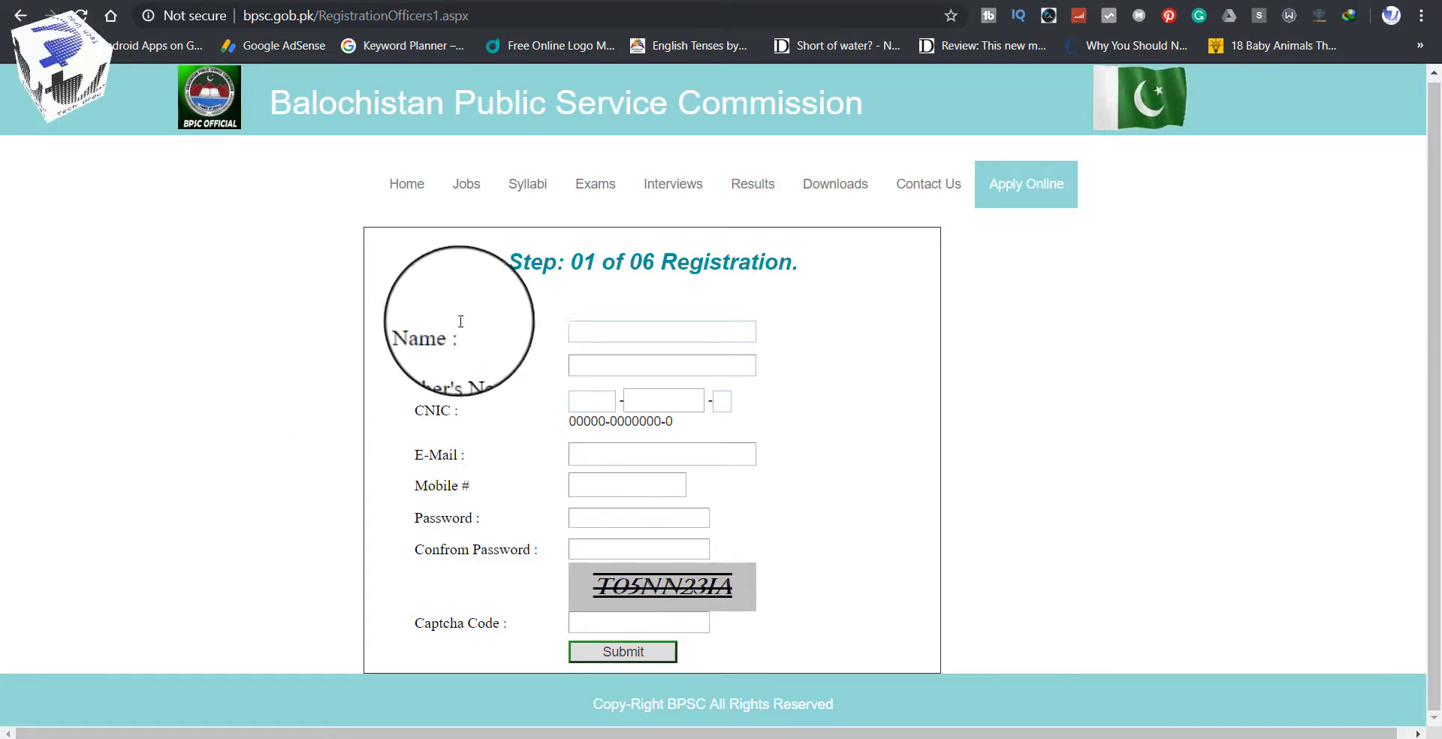
left_click(624, 326)
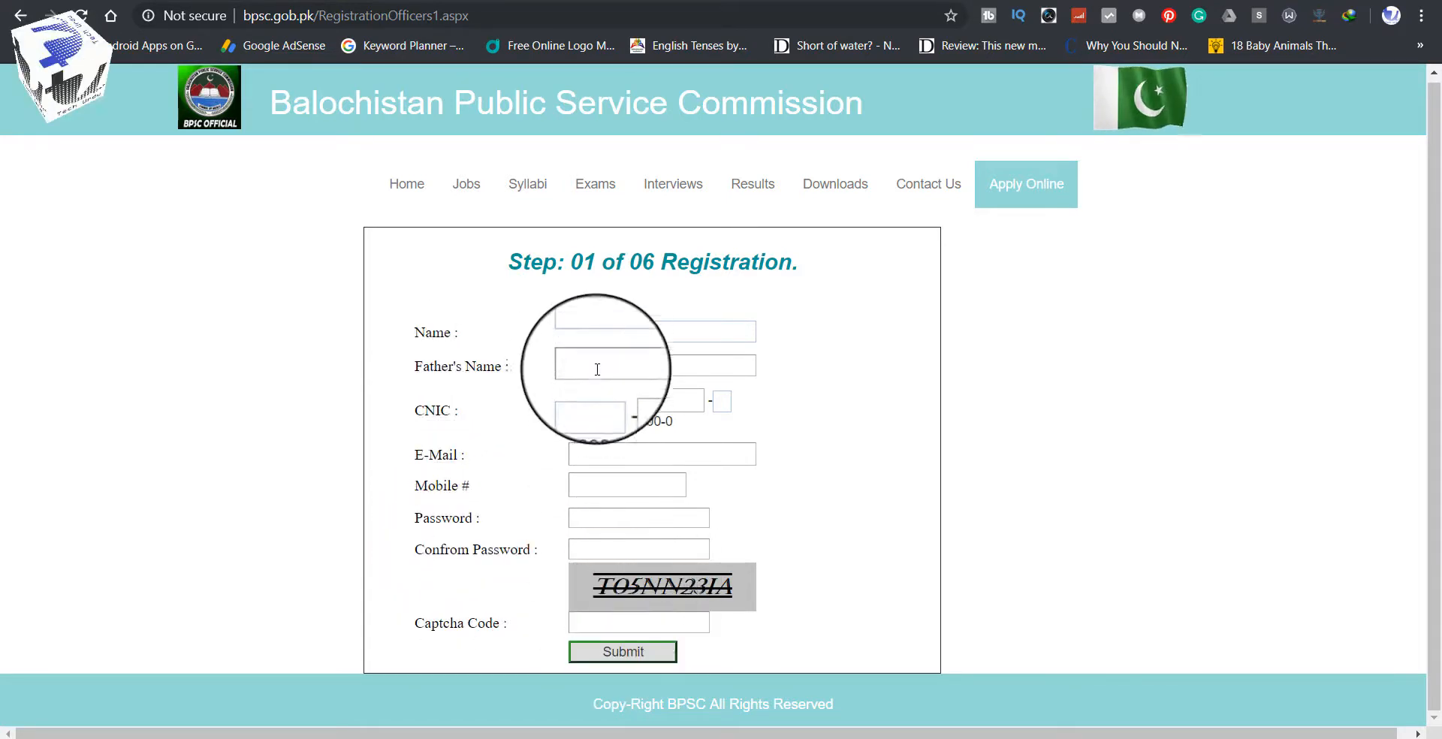
left_click(598, 334)
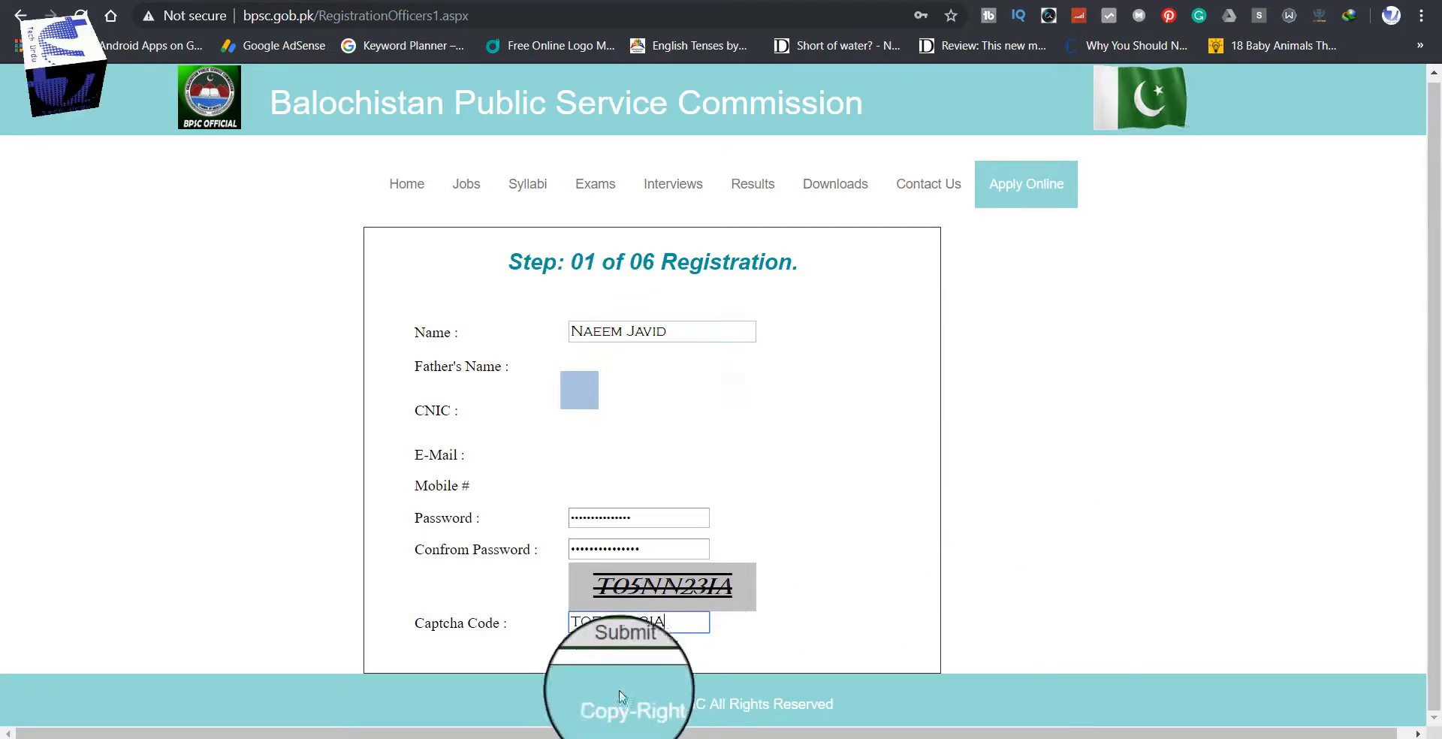
left_click(591, 661)
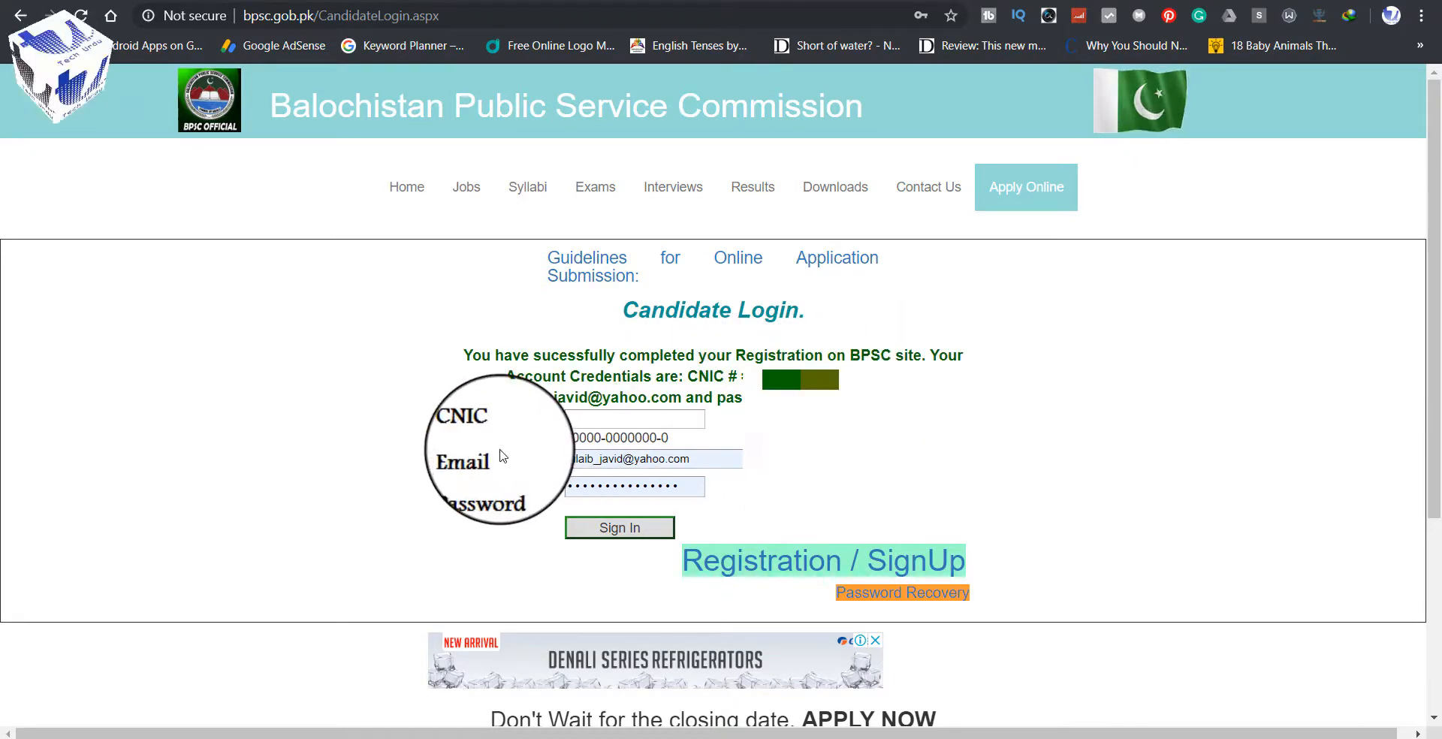
Step: Enter the candidate's CNIC and sign in with the prefilled e-mail and password
left_click(599, 423)
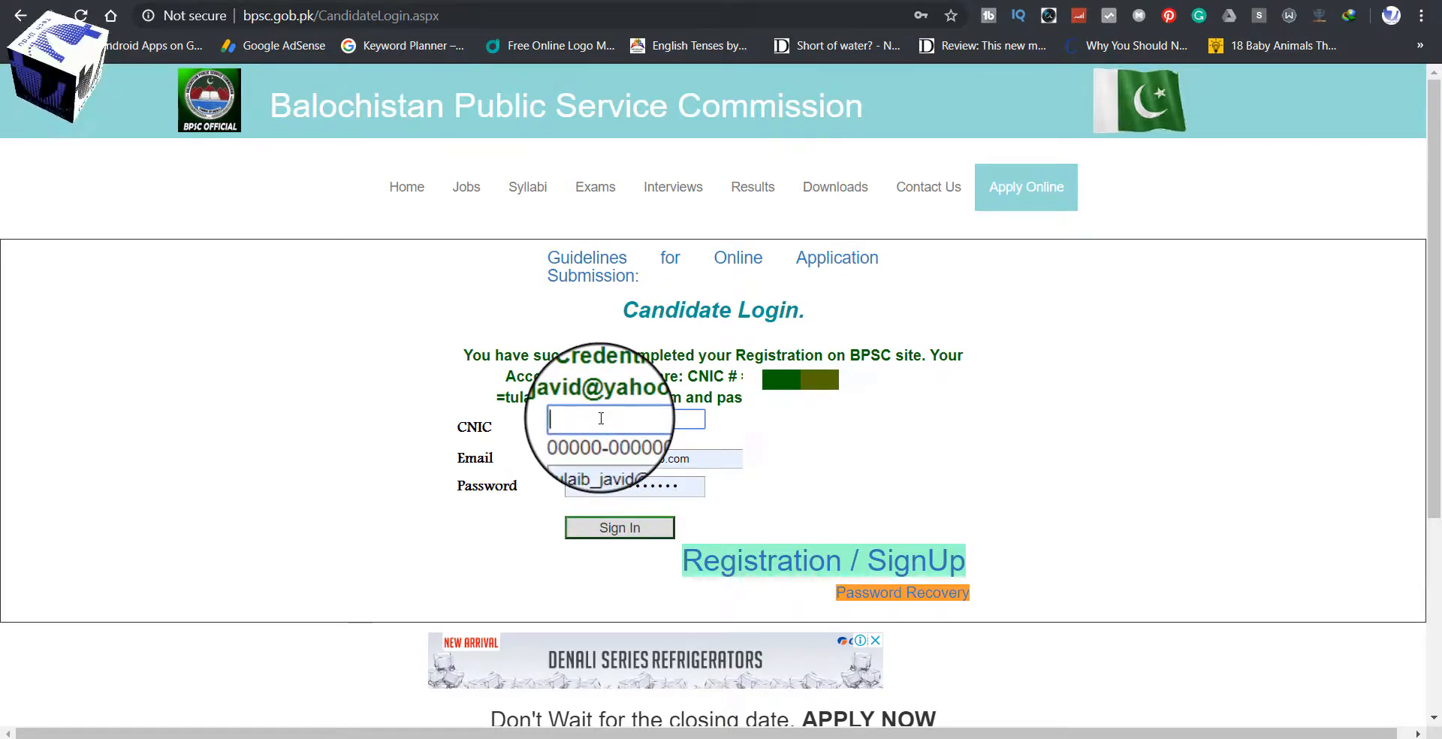
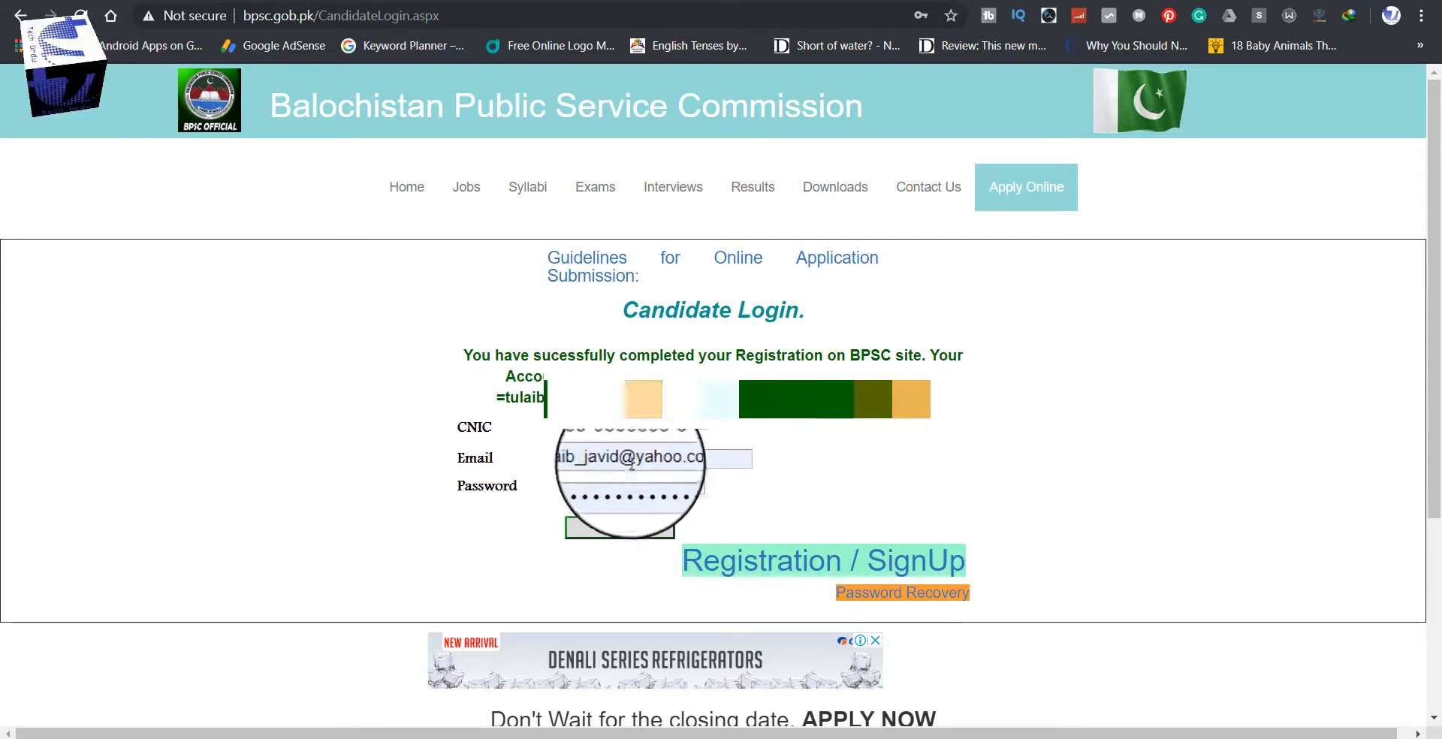
left_click(628, 532)
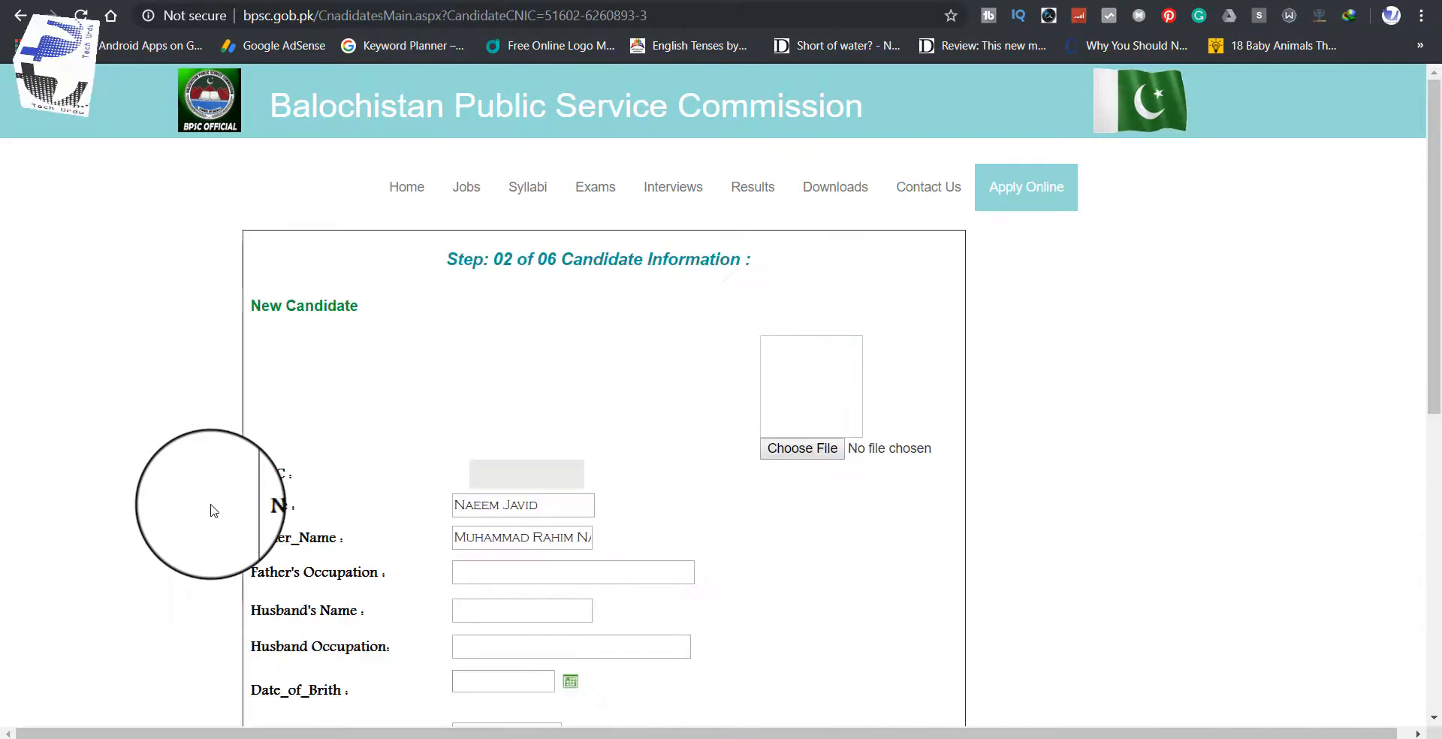
scroll(1143, 391, "down", 1)
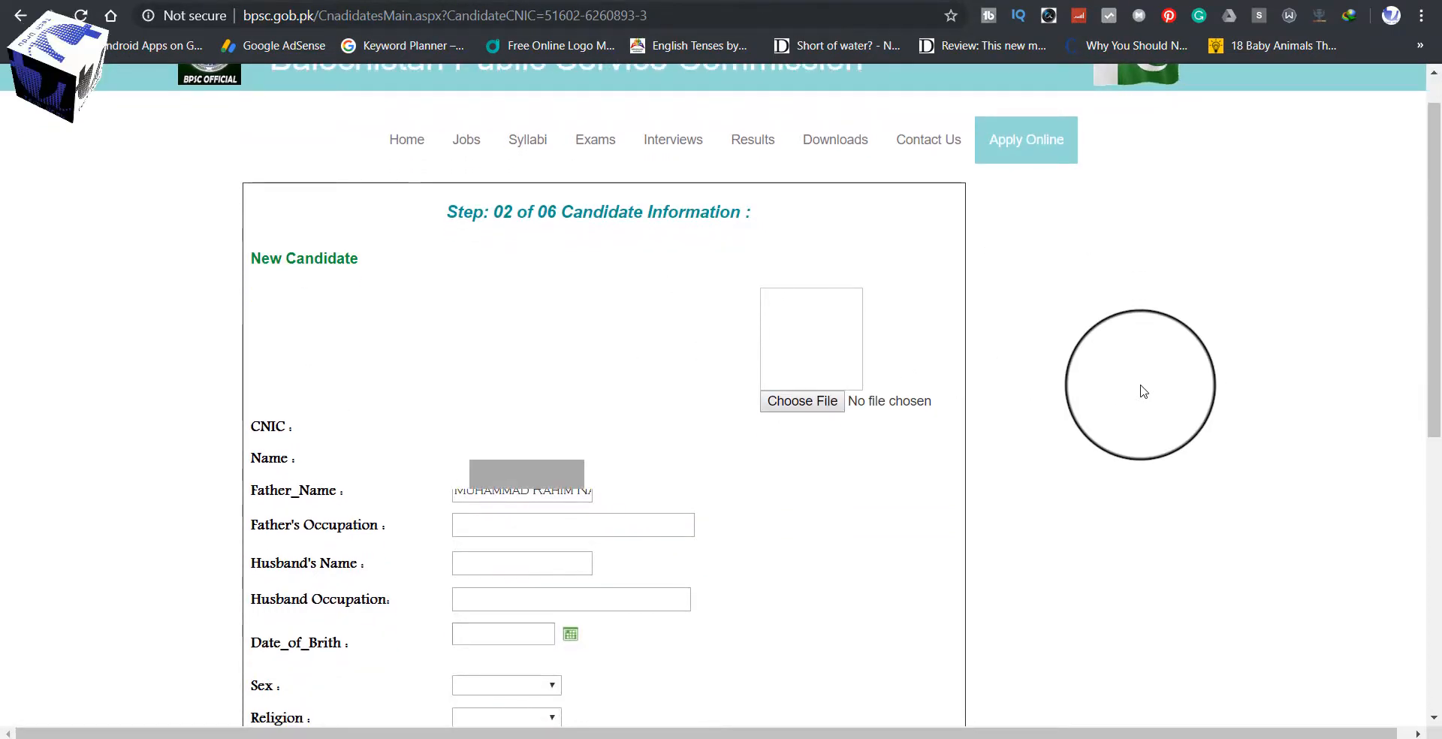
scroll(1143, 391, "up", 1)
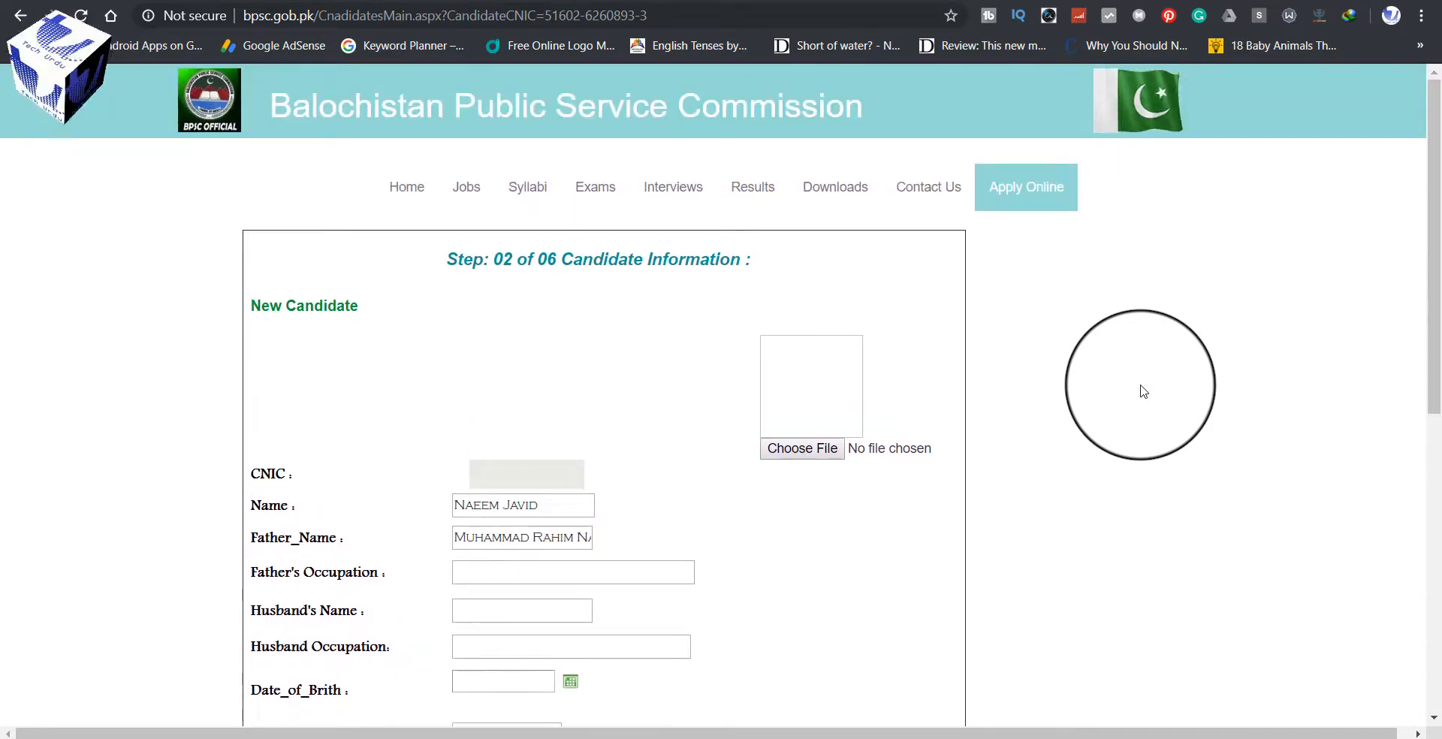
scroll(1144, 391, "down", 1)
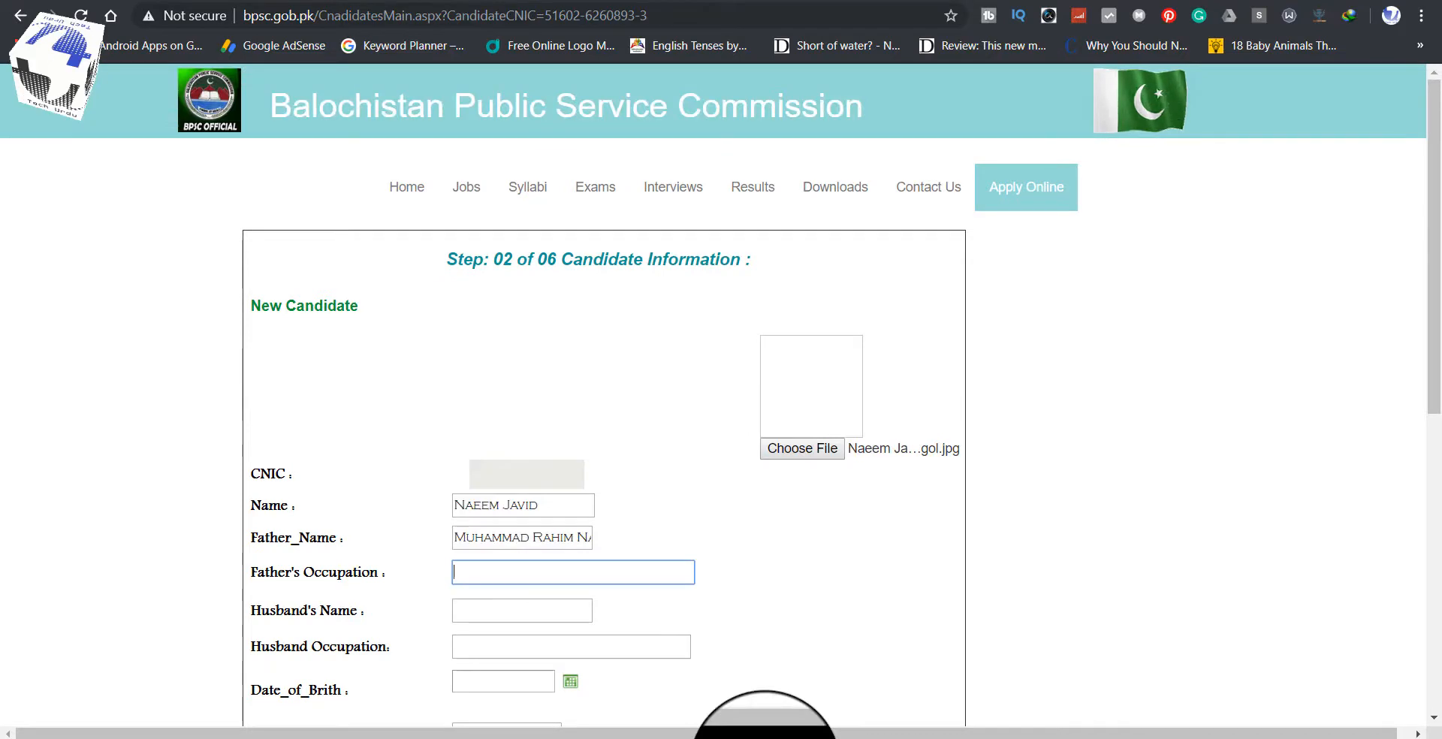
Step: In the Pictures folder, check the portrait photo's properties (227 KB), then bring up Windows search
right_click(765, 735)
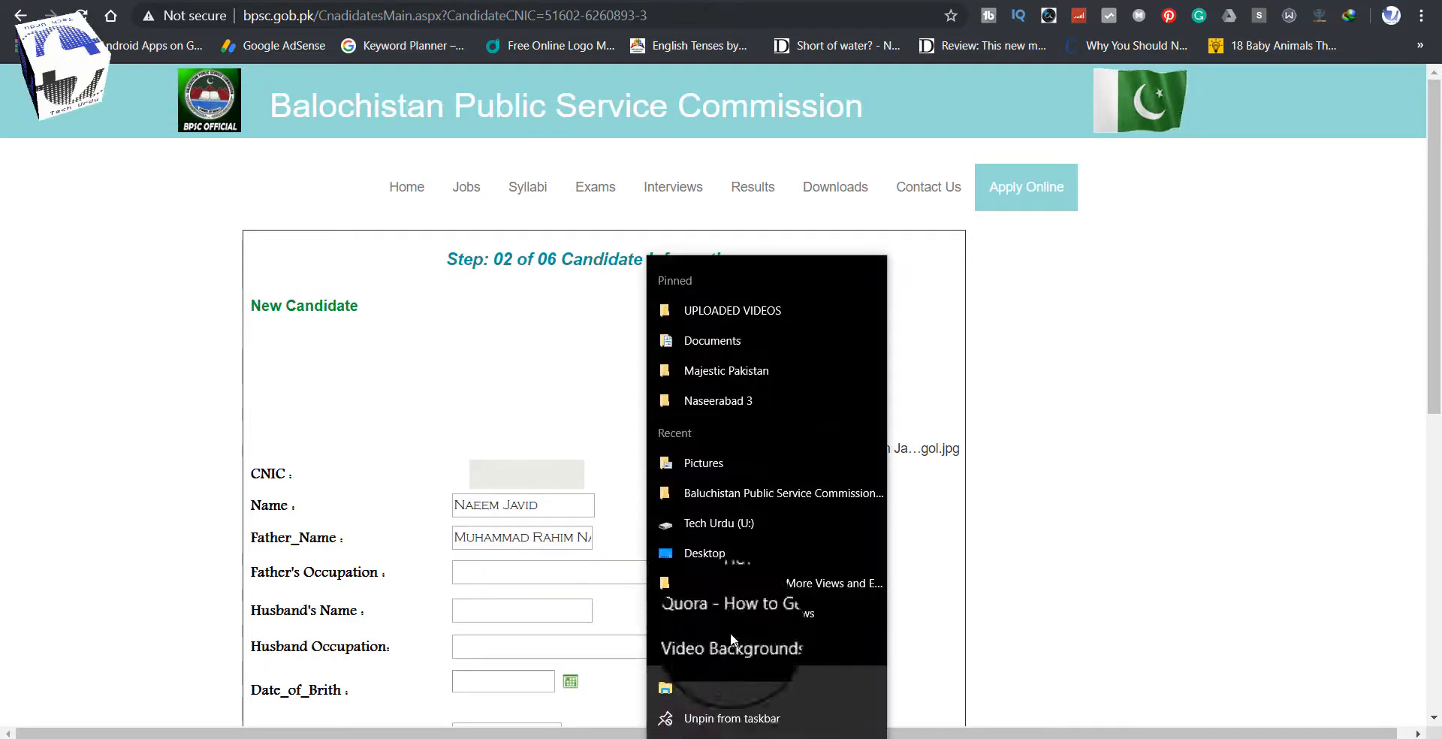
left_click(721, 461)
right_click(934, 317)
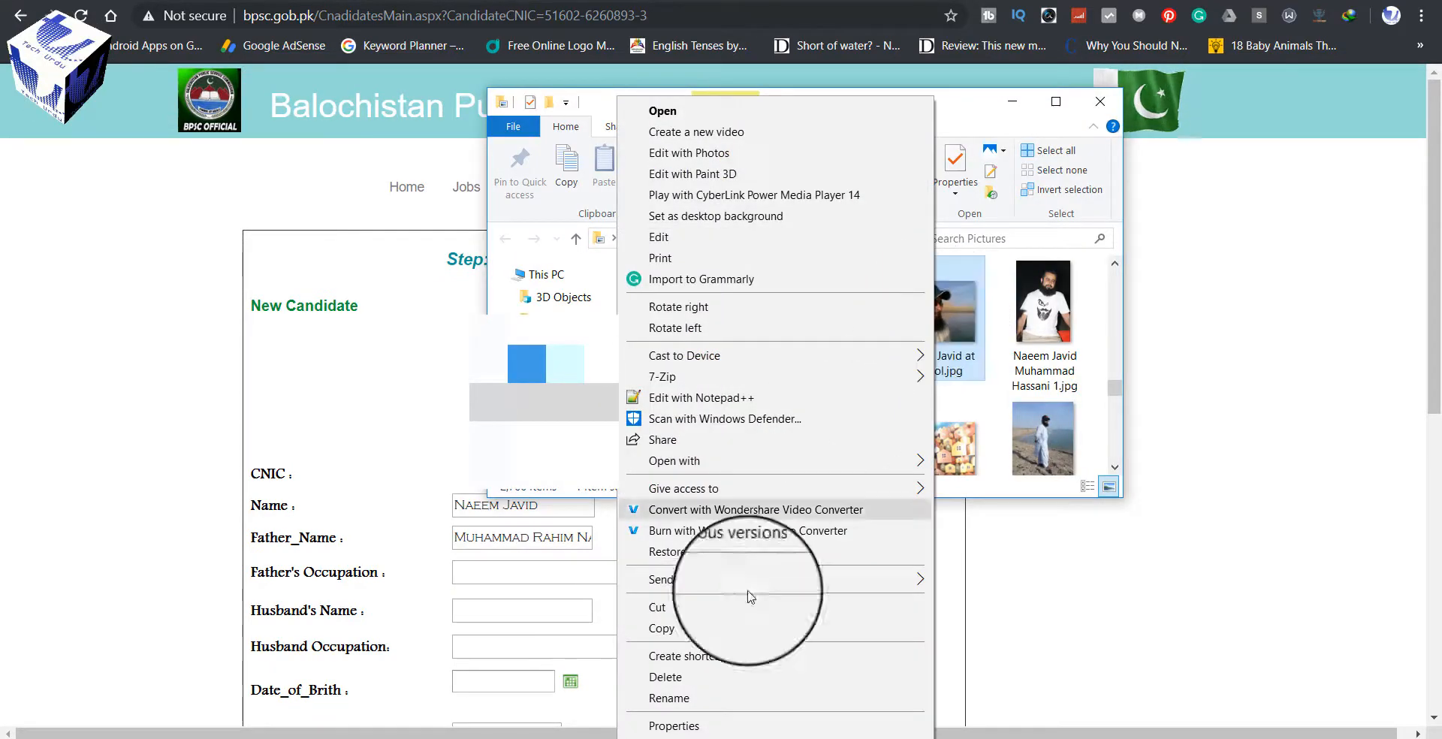
left_click(680, 726)
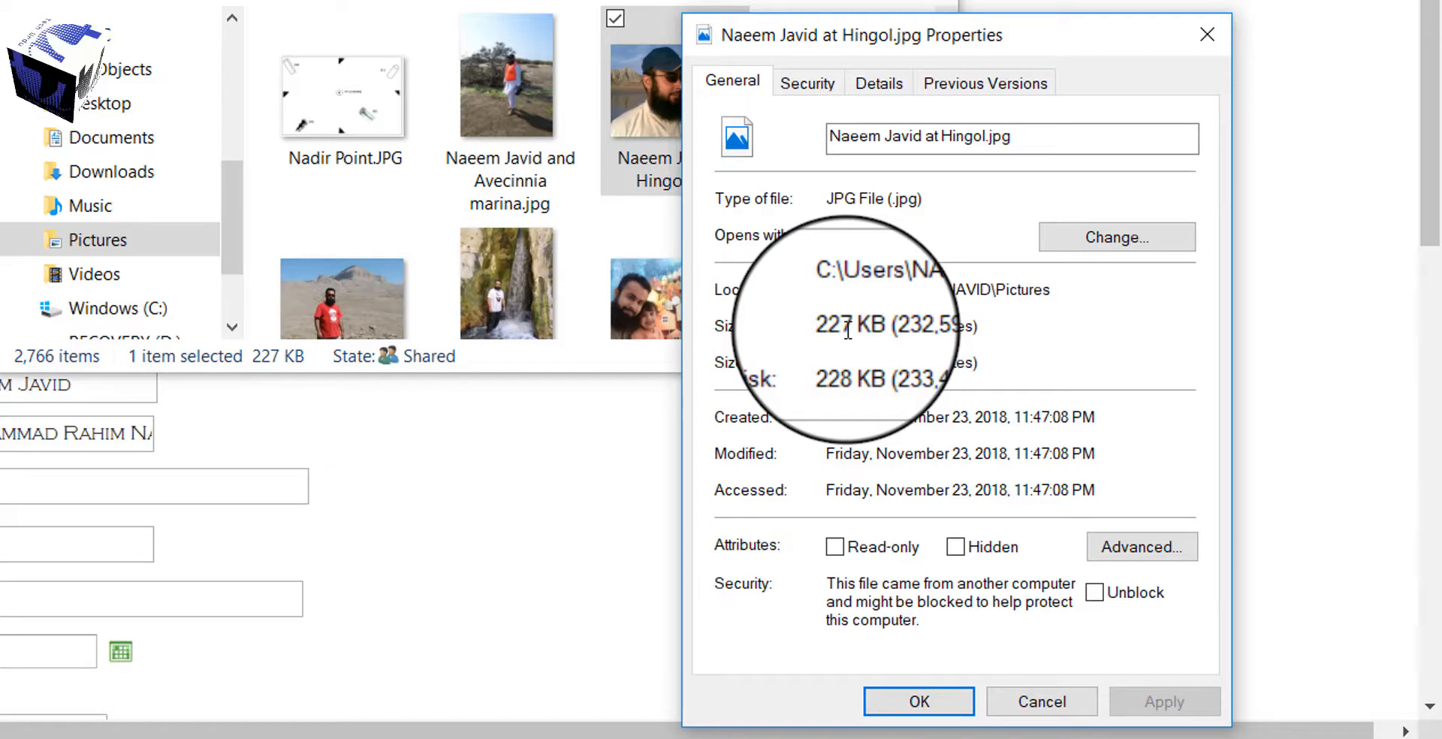
left_click(1035, 704)
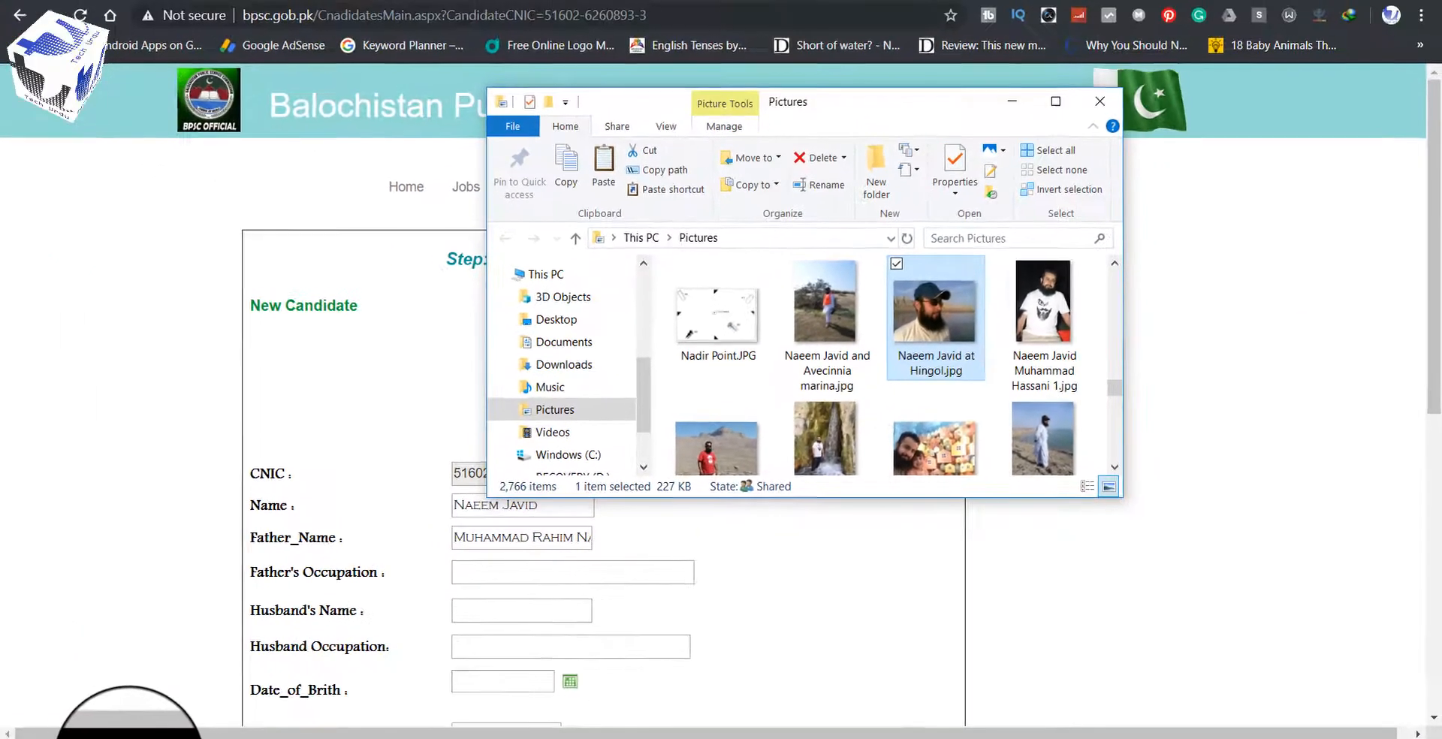
left_click(129, 738)
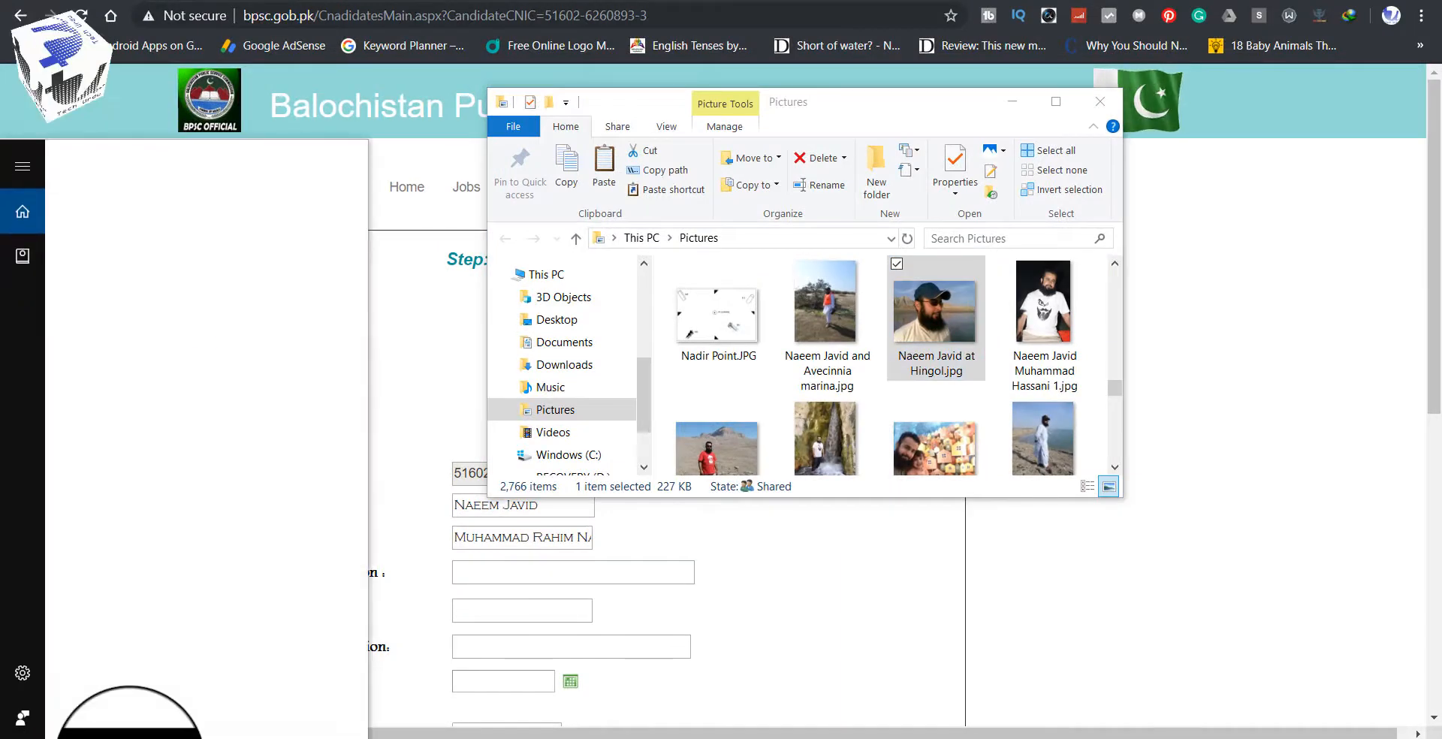
Step: Launch Paint and use Paste from to insert the beach portrait from Pictures
type("paint")
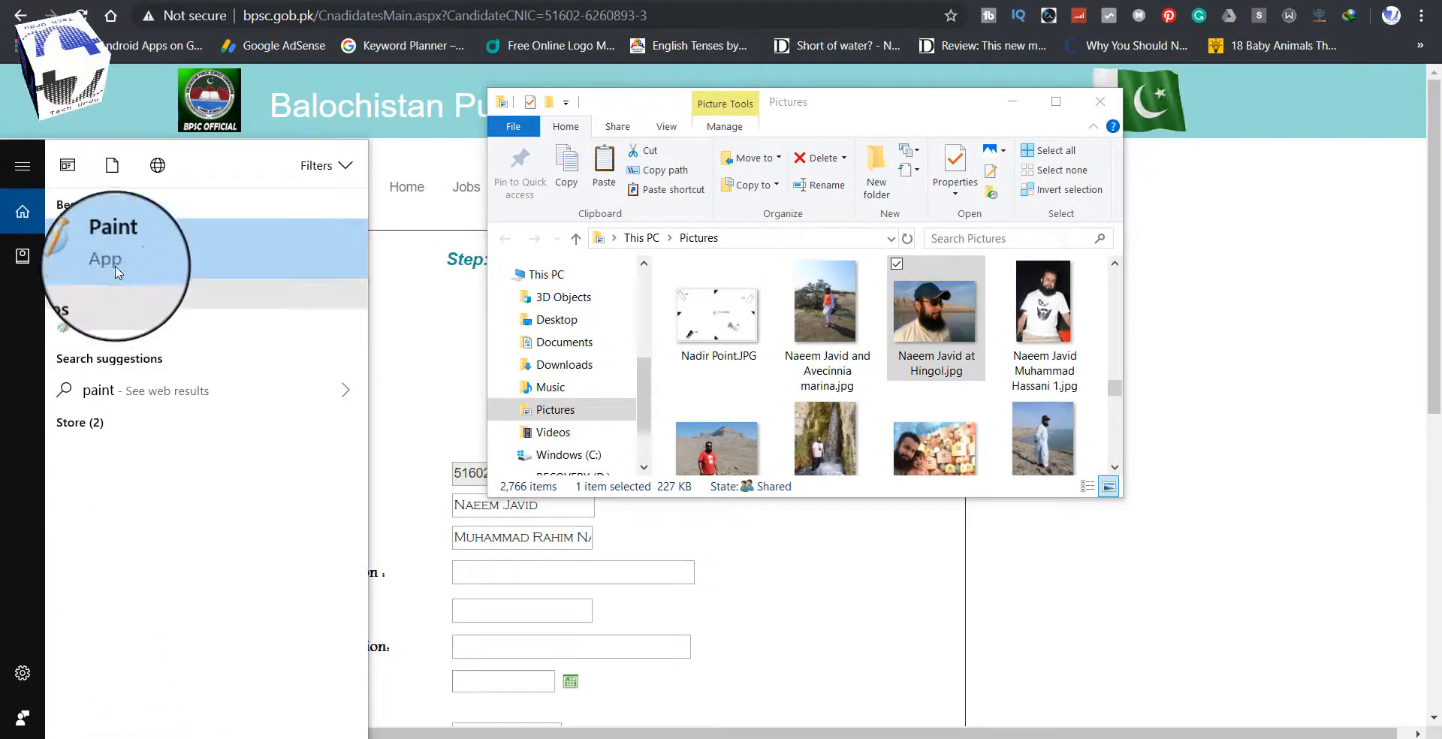
left_click(115, 259)
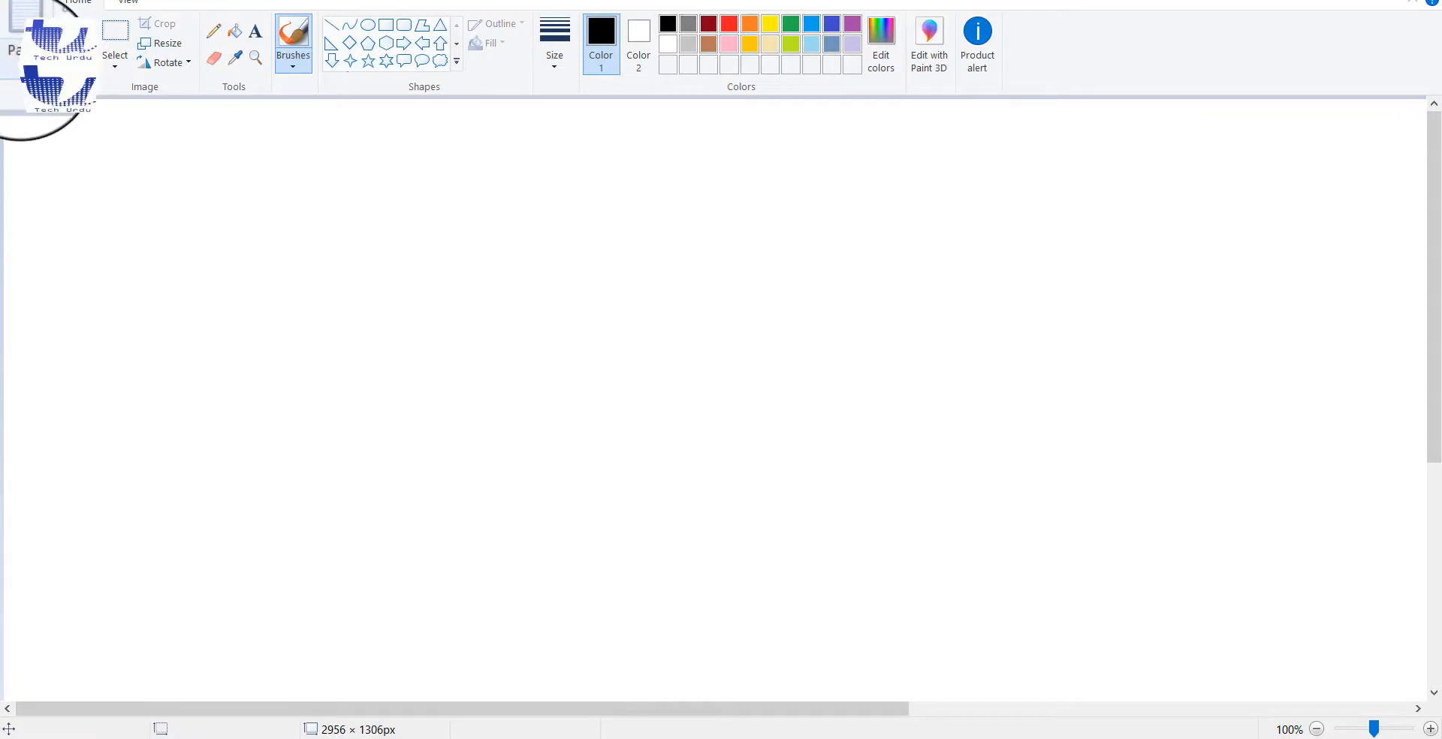
left_click(30, 103)
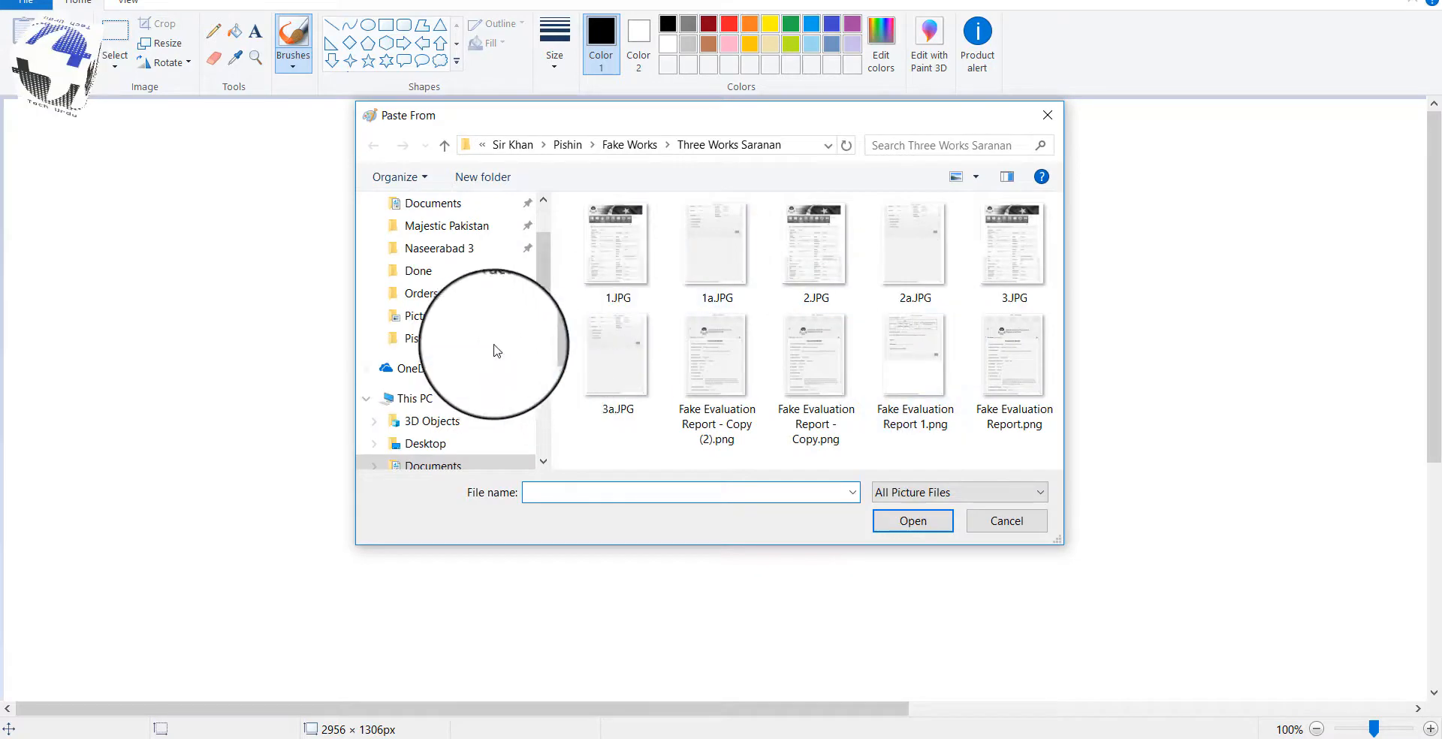
left_click(434, 319)
left_click(746, 277)
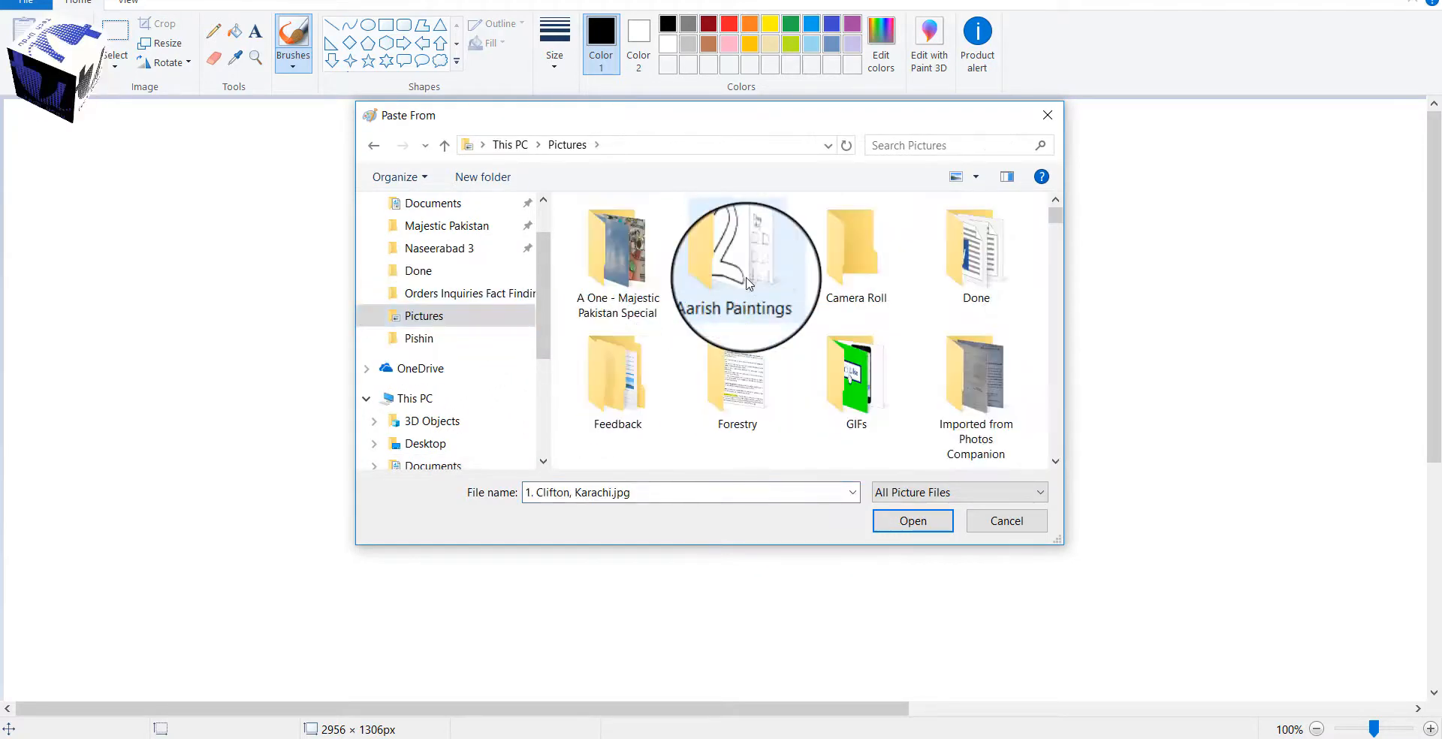
type("nae")
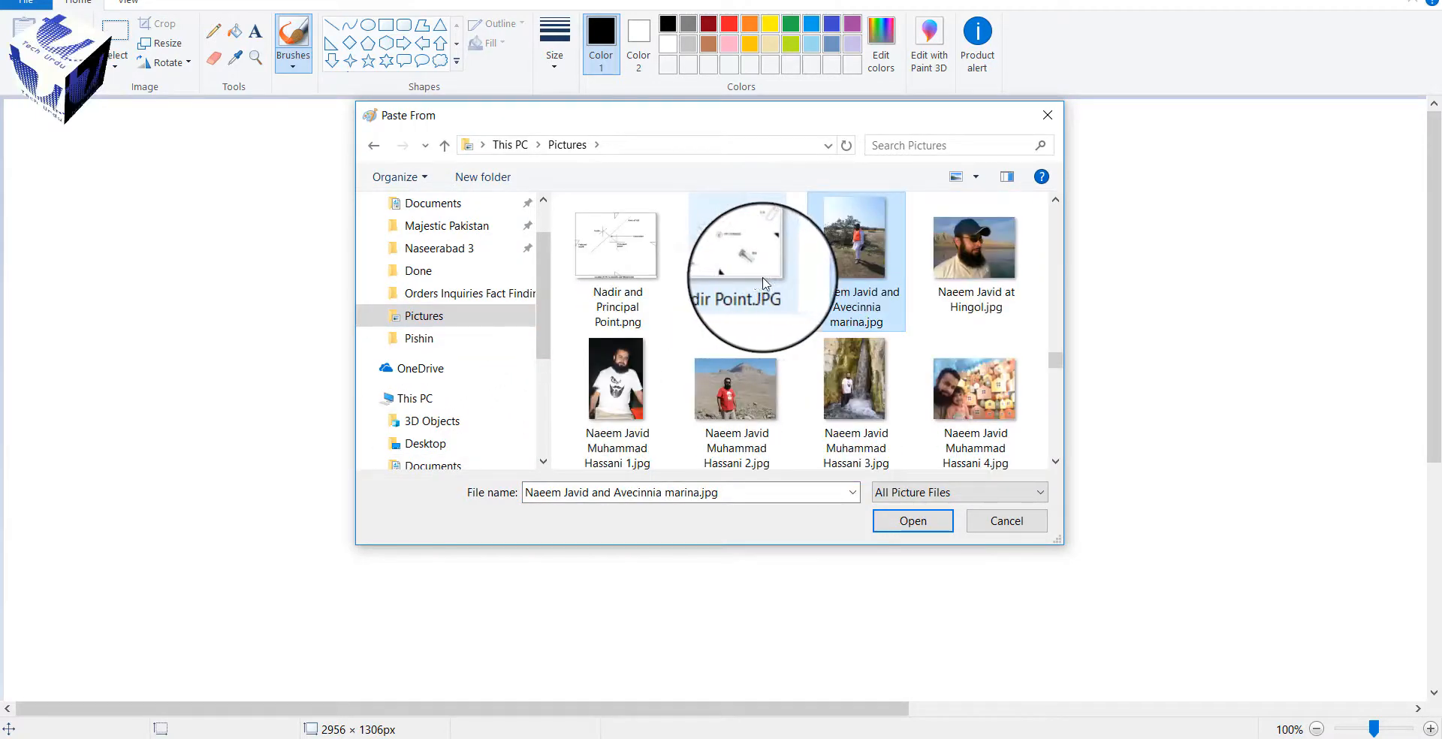
double_click(976, 240)
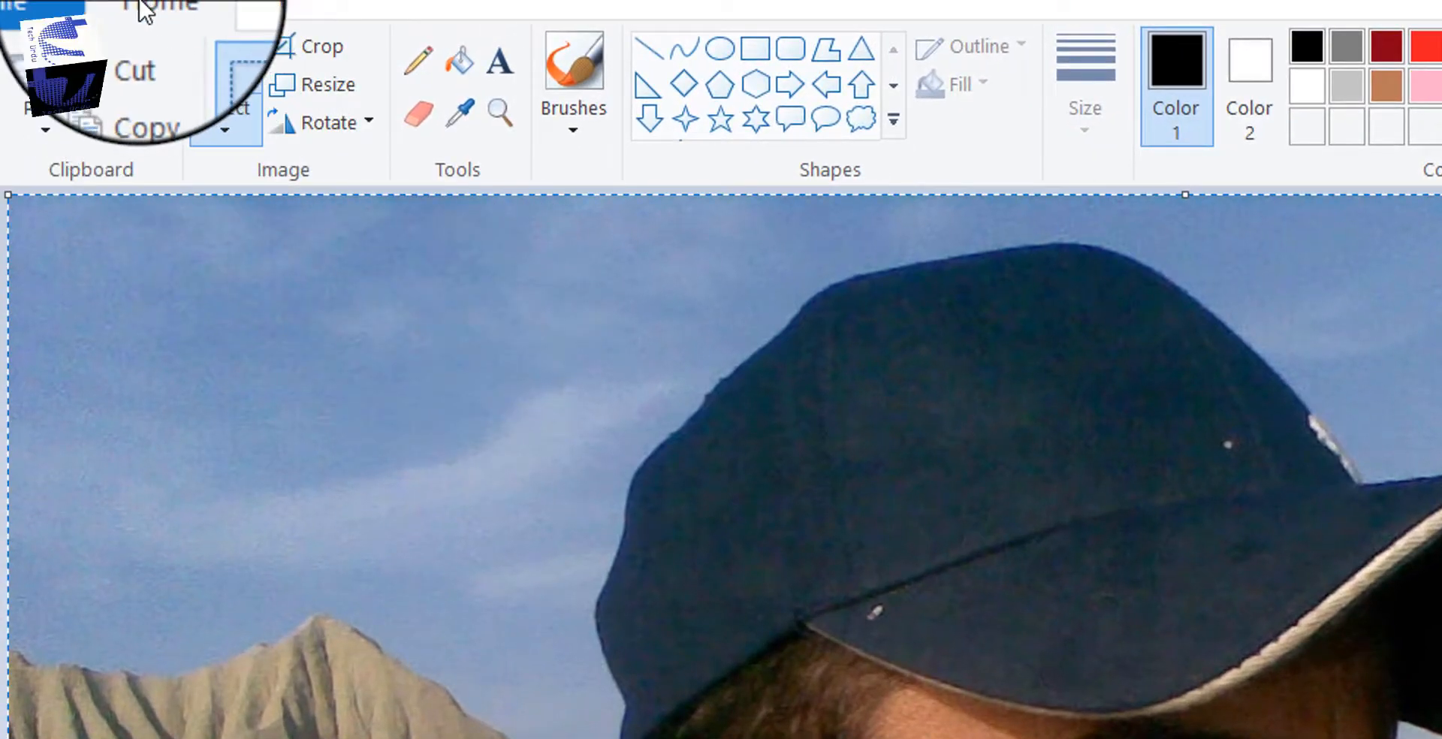
Step: Resize the photo by pixels to 1000 × 750, keeping the aspect ratio
left_click(357, 105)
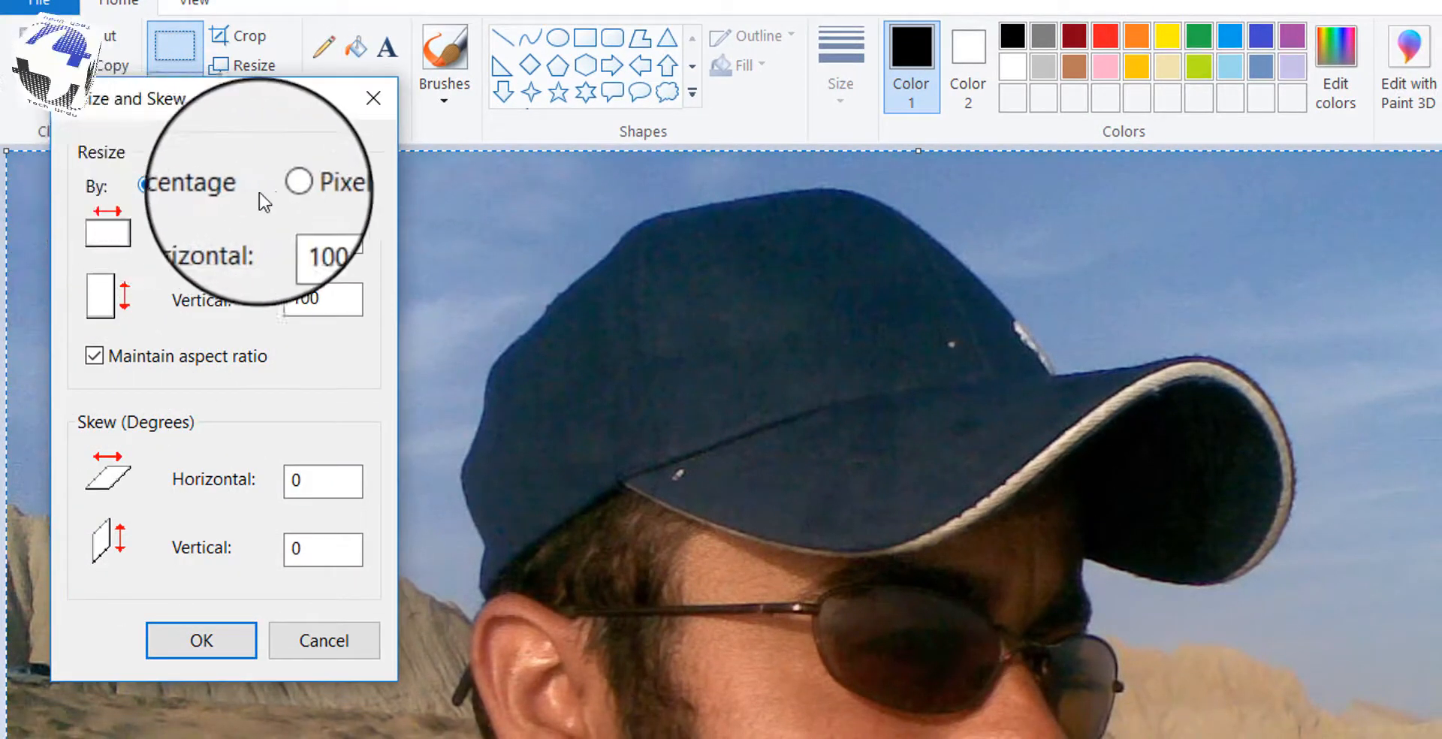
left_click(292, 190)
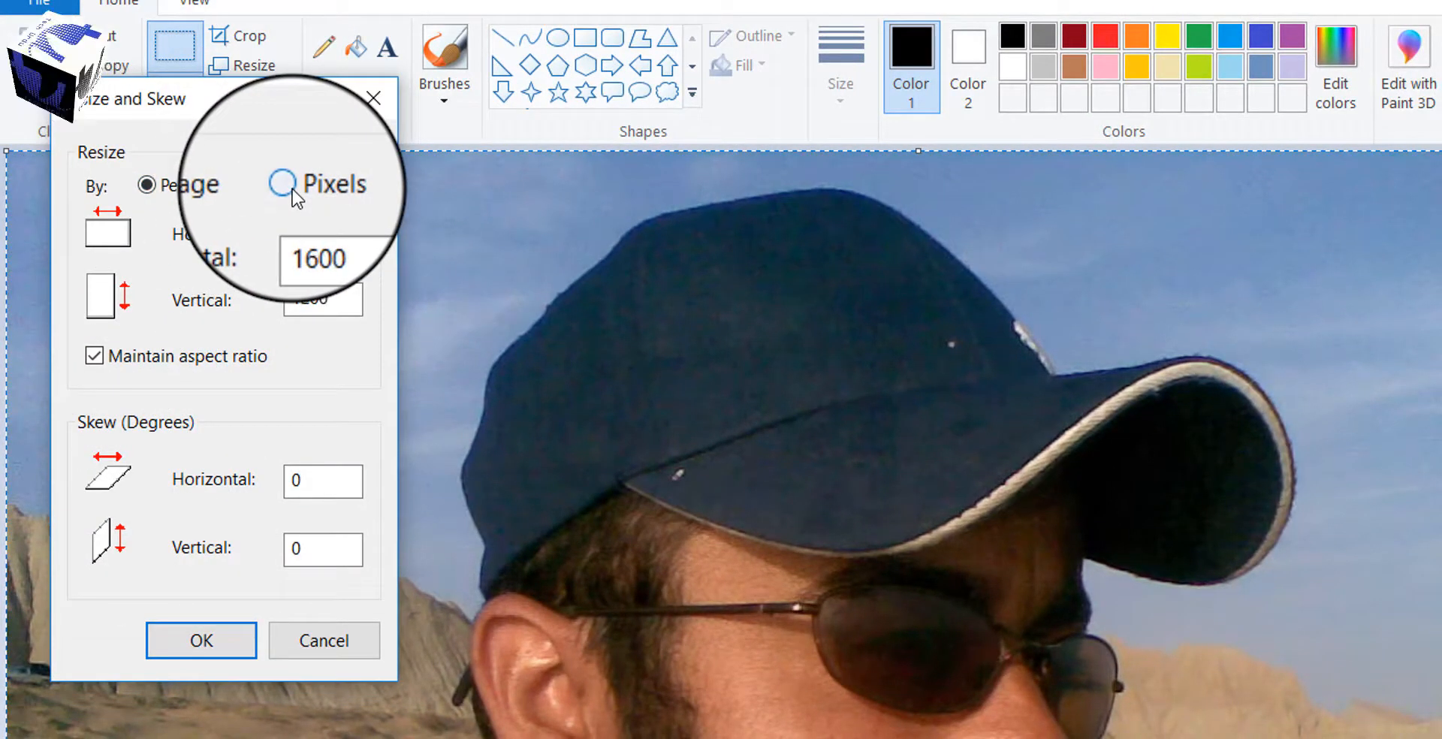
left_click_drag(342, 238, 293, 241)
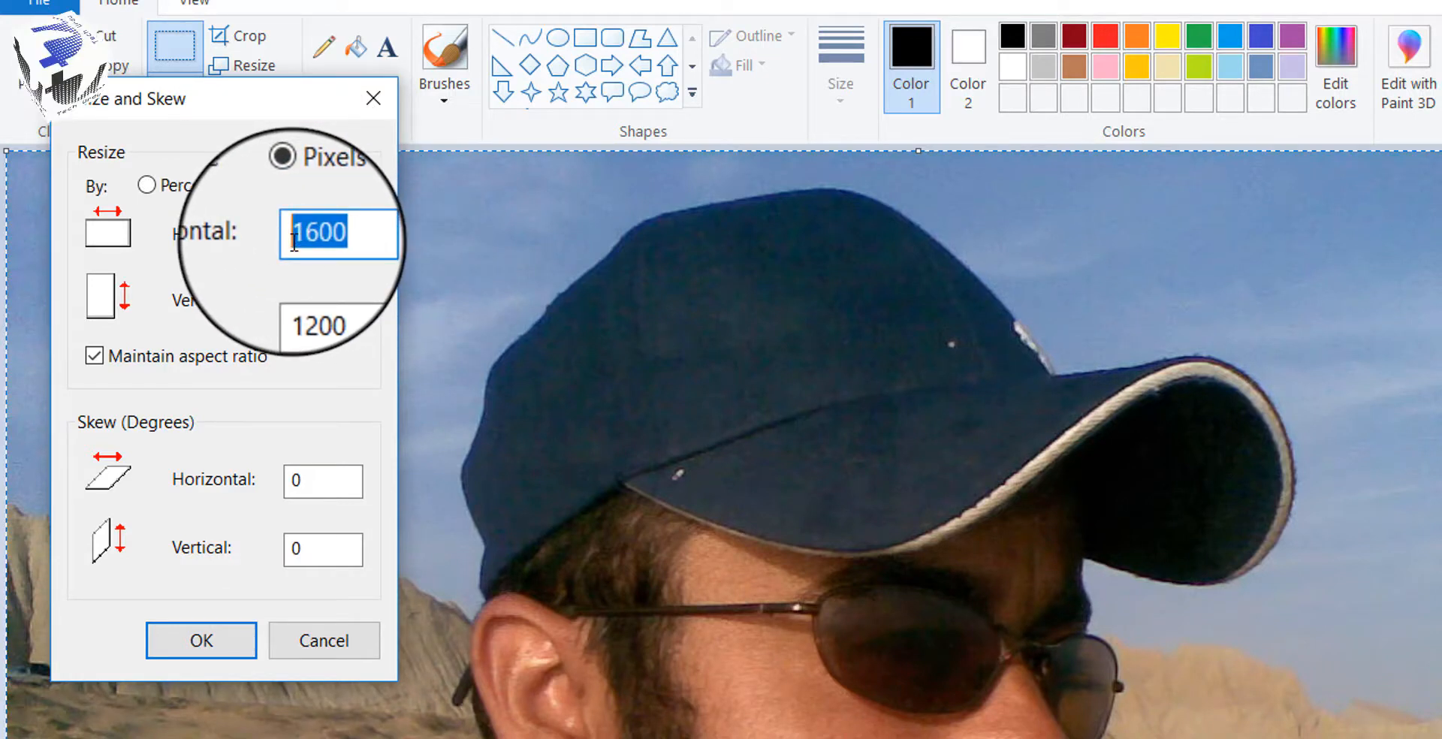
type("1")
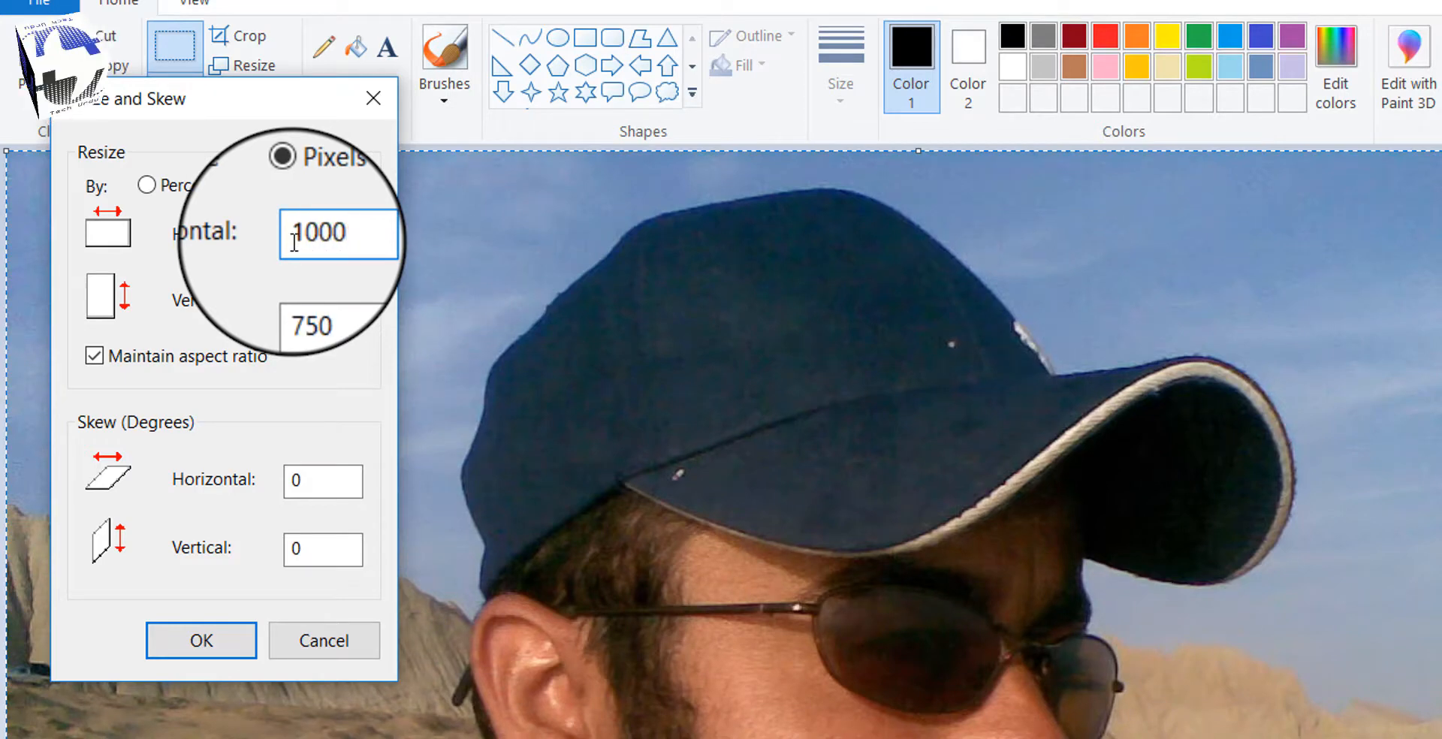
key("Return")
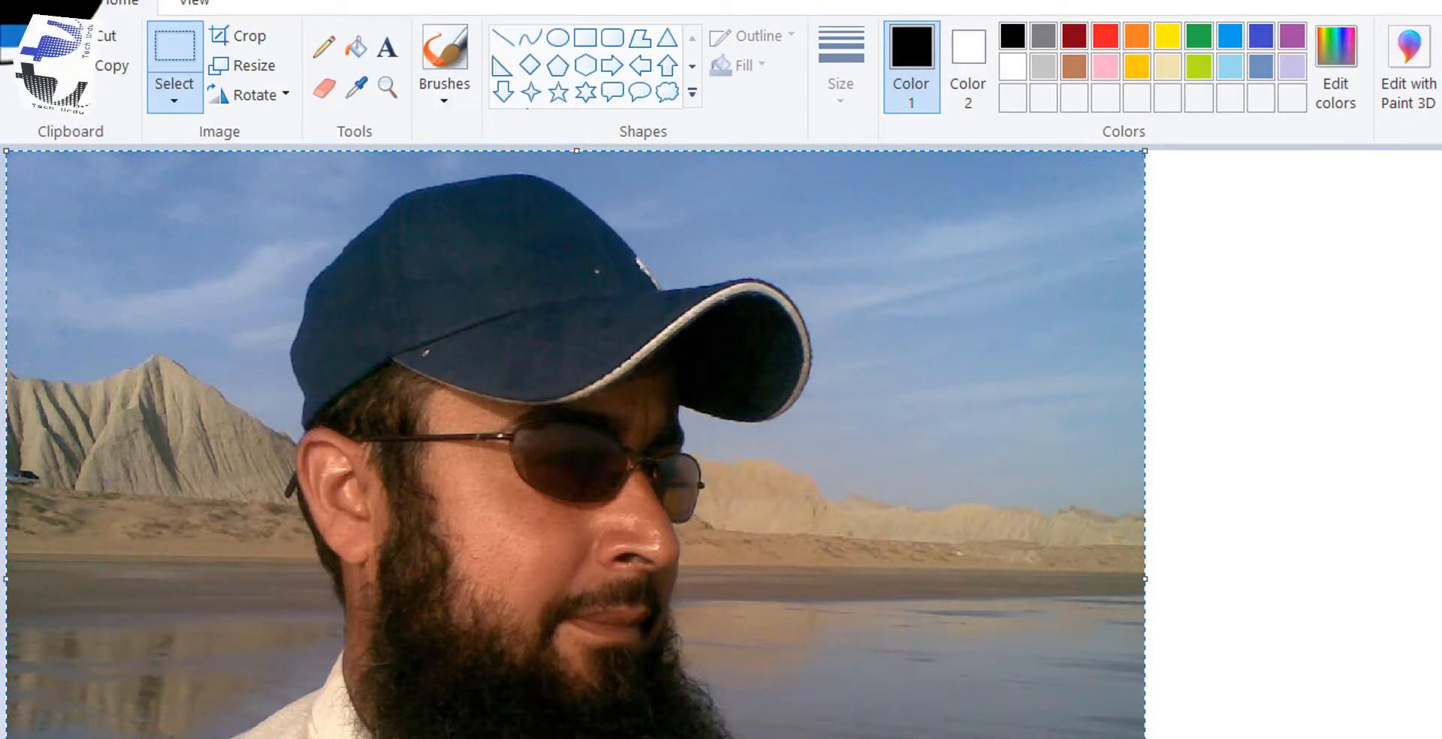
key("ctrl+s")
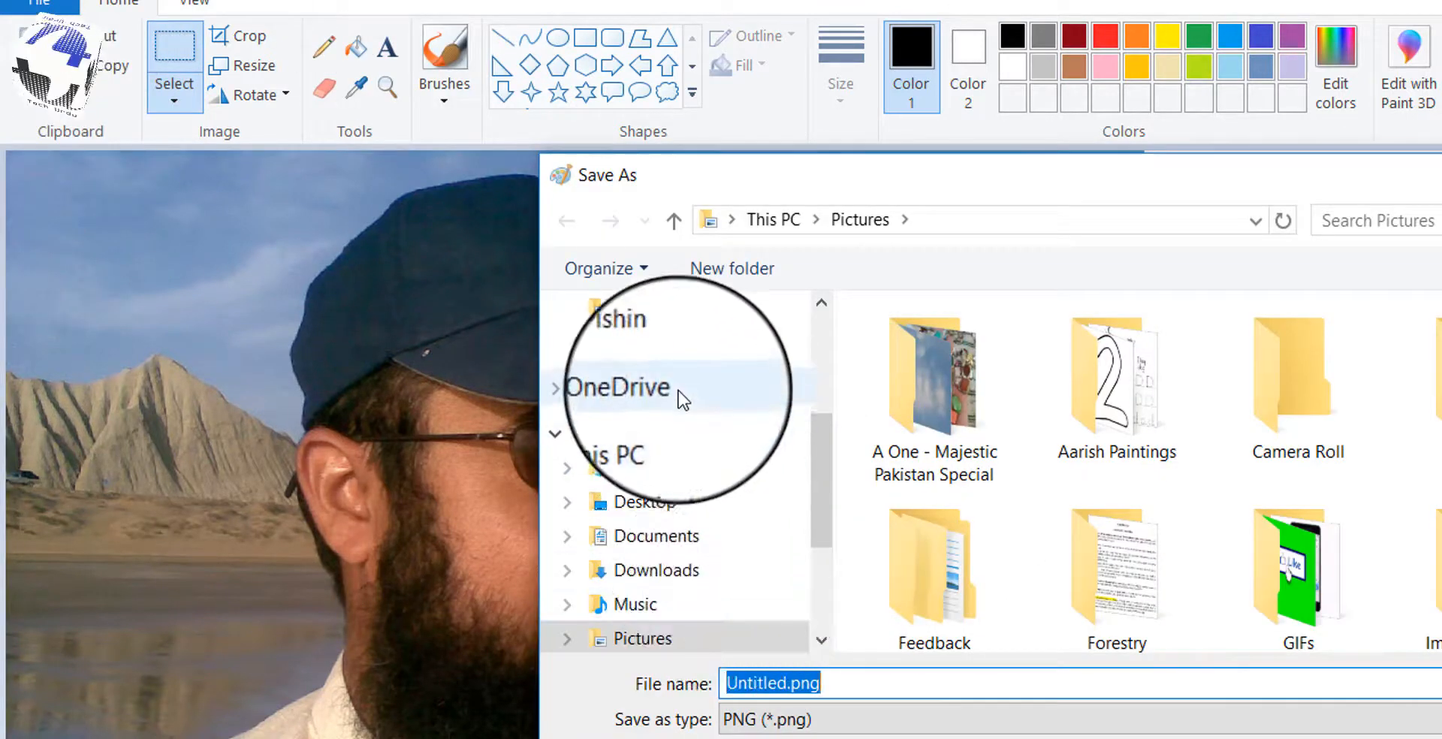
Step: Save as Untitled.png and crop the white canvas to the photo, leaving 1001 × 750 px
left_click_drag(834, 535, 803, 426)
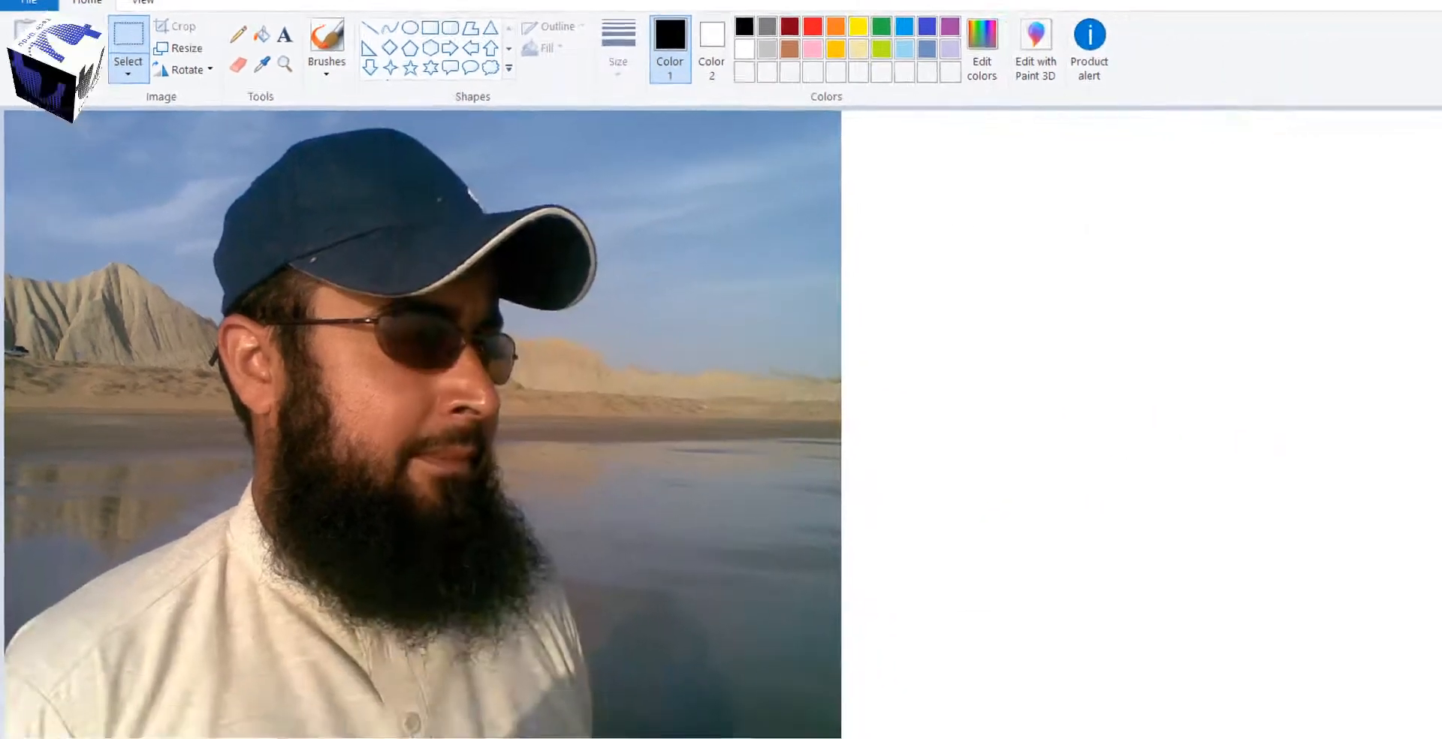
scroll(1412, 676, "down", 5)
left_click_drag(888, 710, 317, 592)
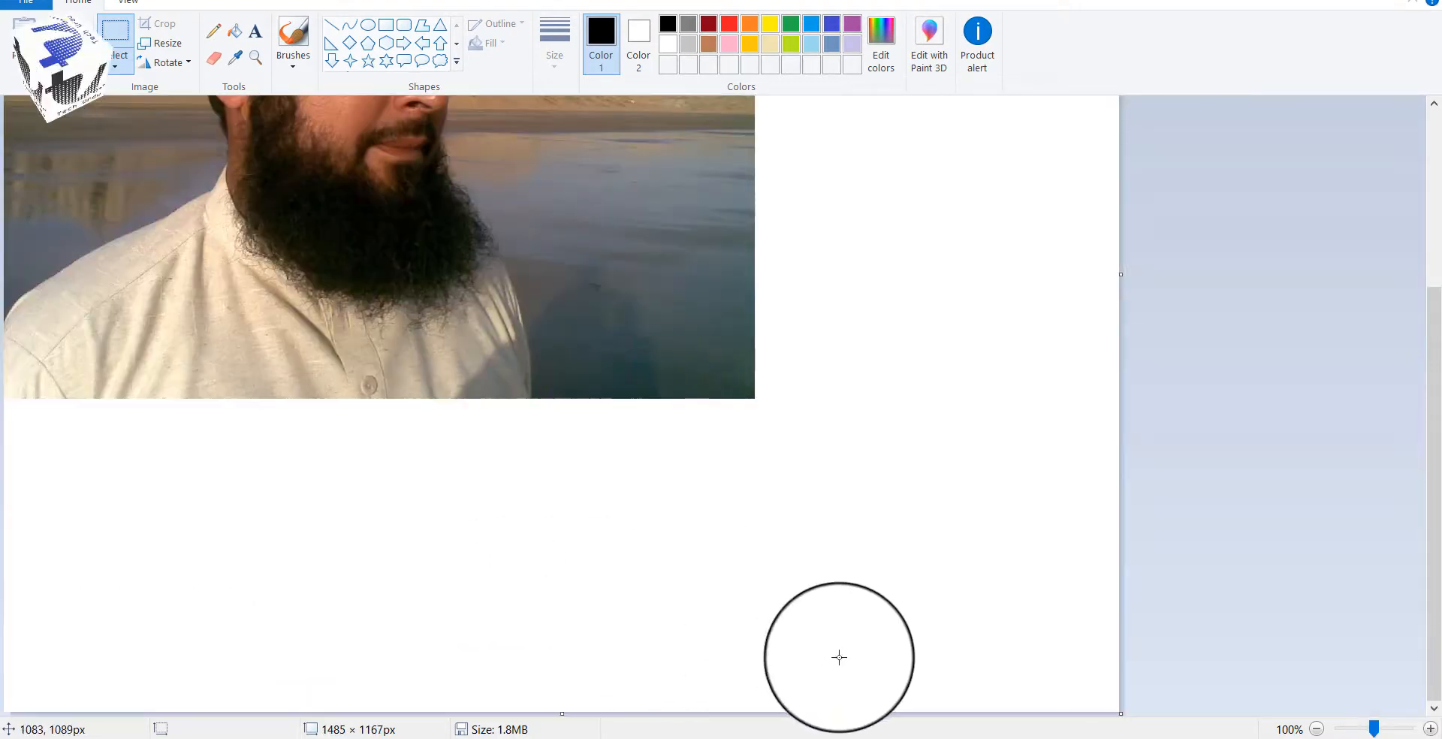
left_click_drag(1104, 711, 756, 399)
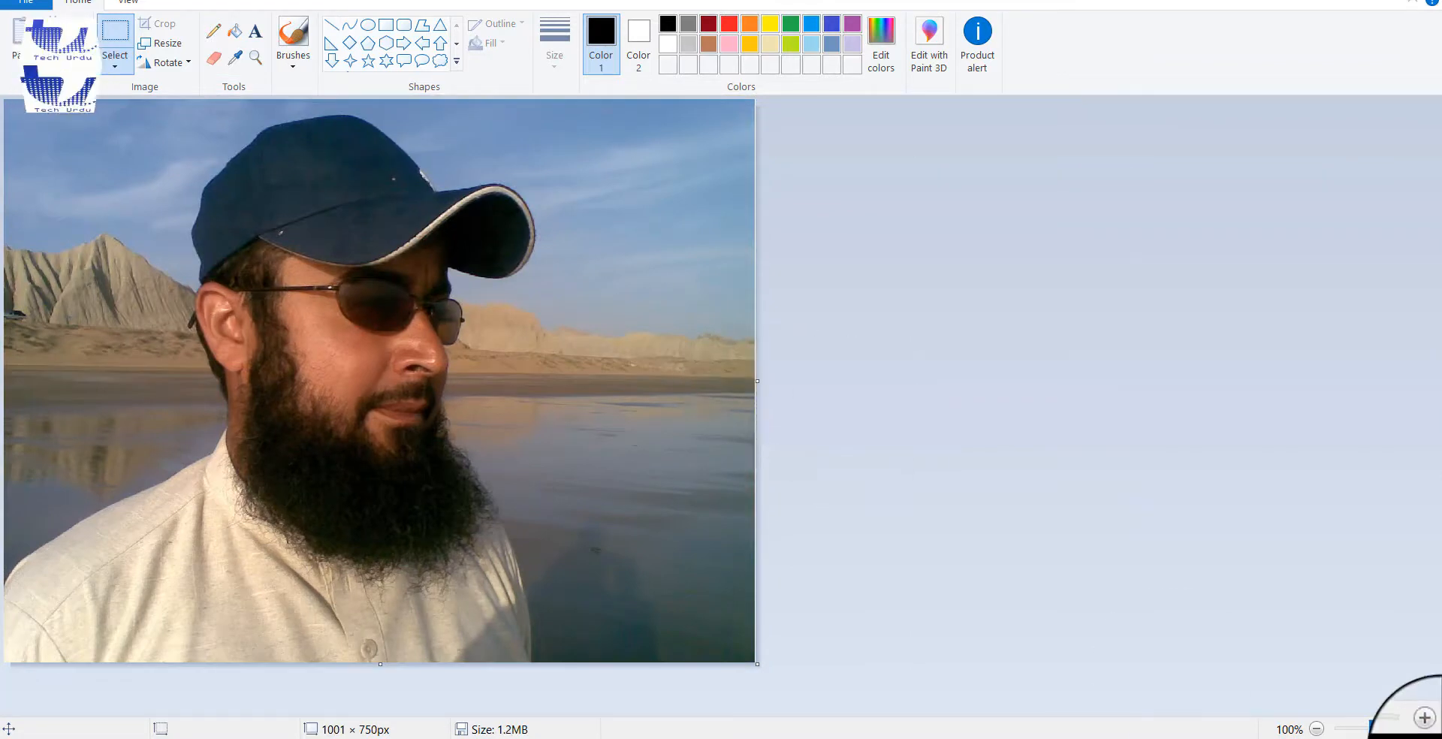
left_click(1441, 738)
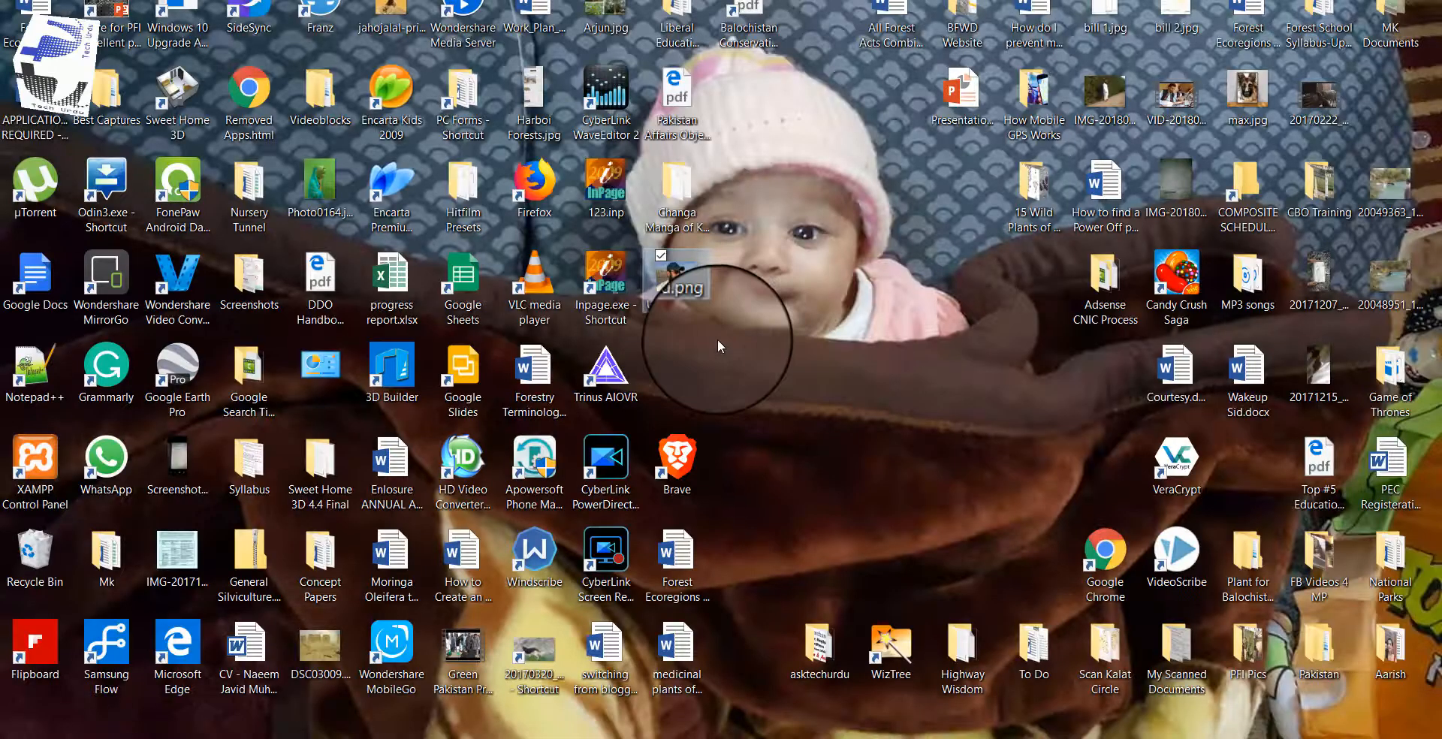
double_click(690, 282)
key("alt+F4")
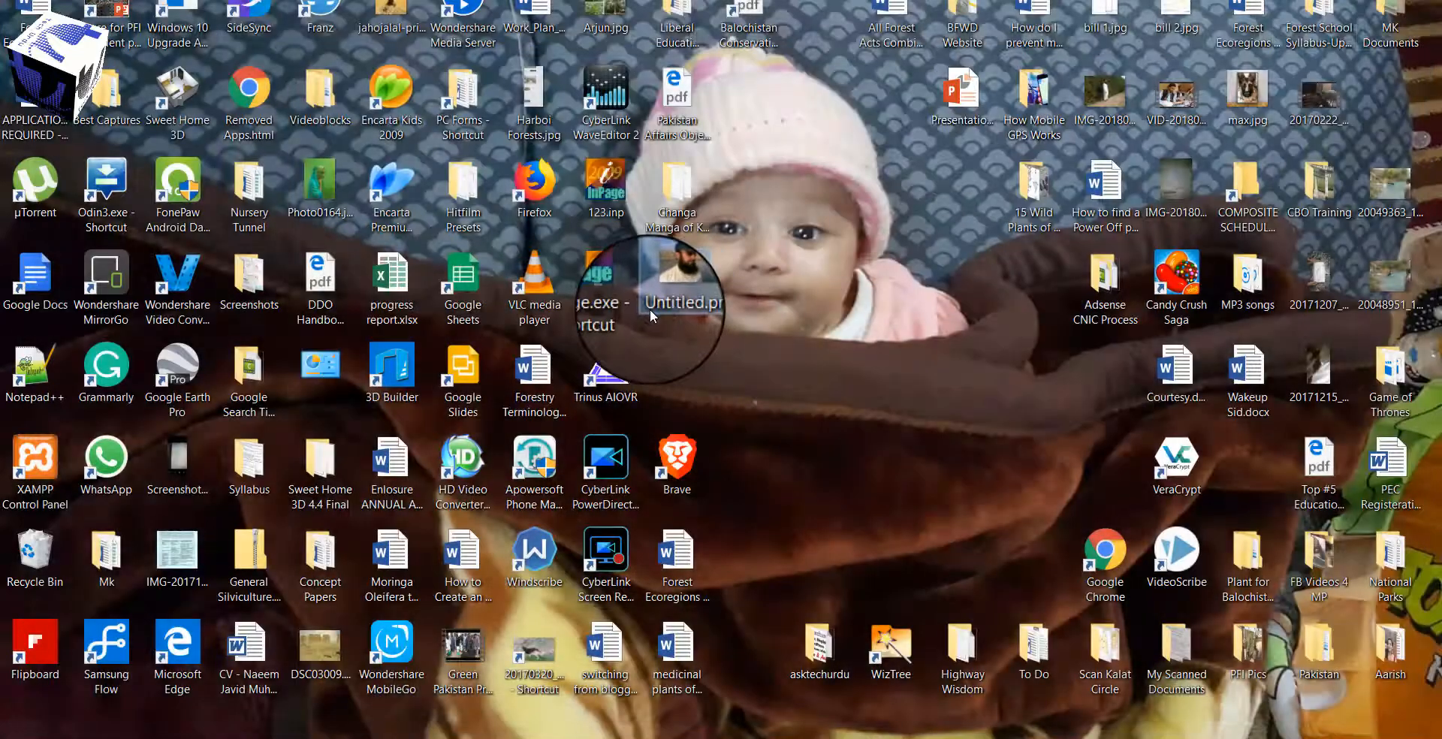
right_click(667, 285)
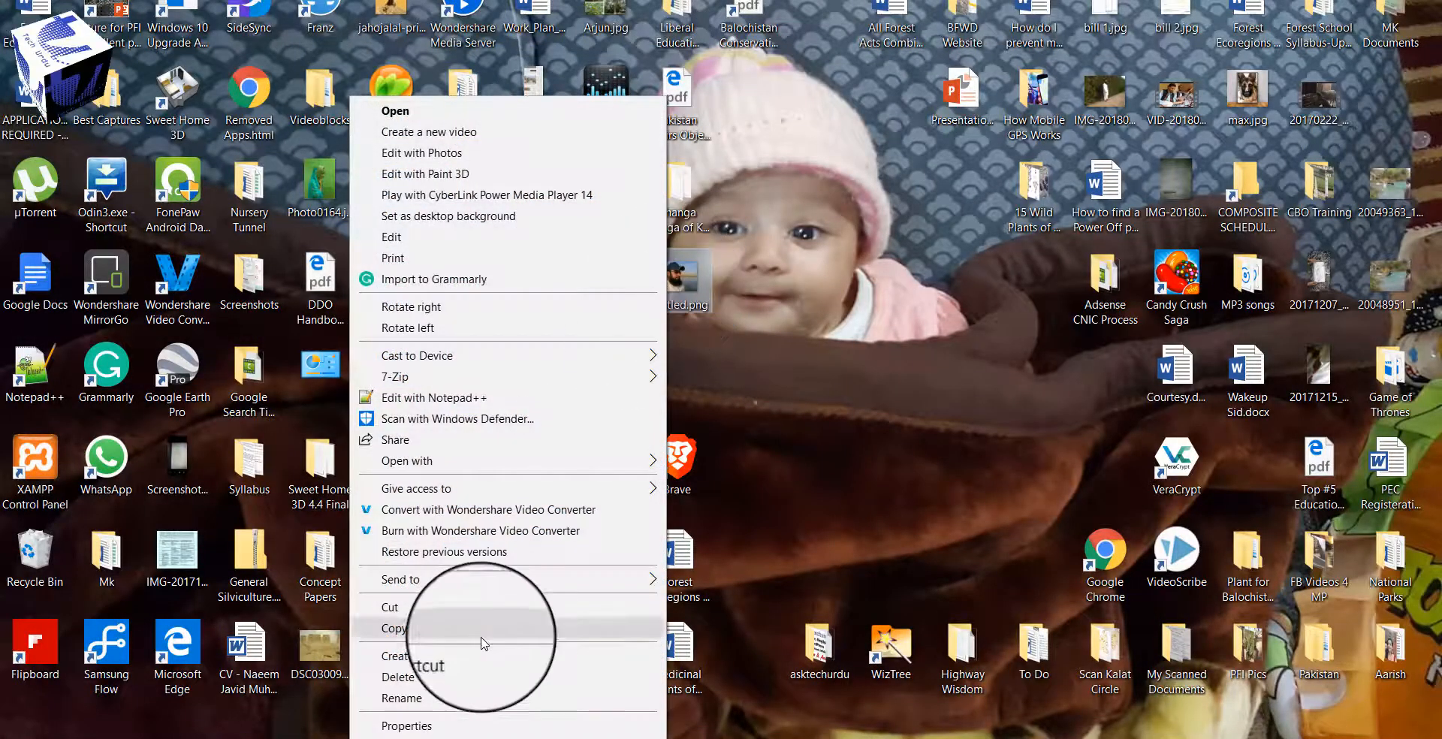
left_click(460, 724)
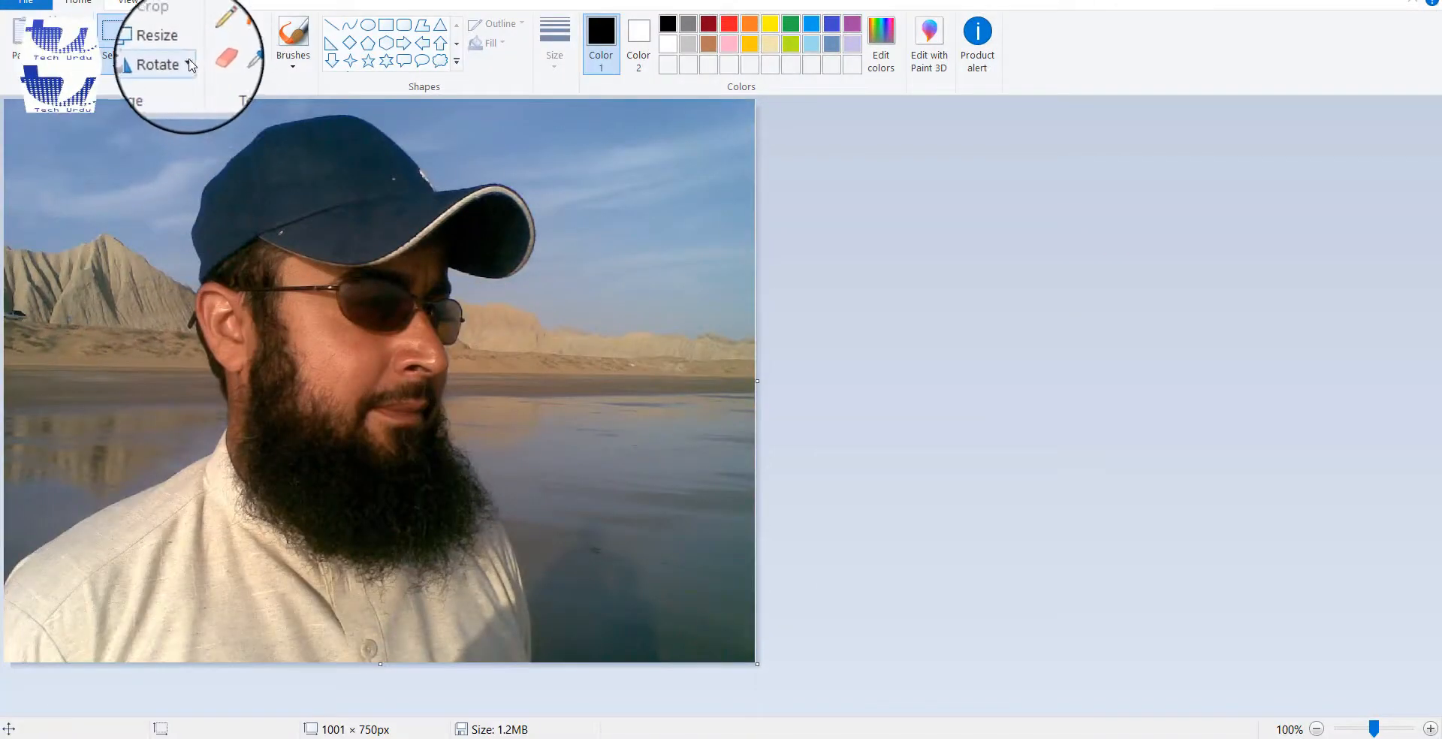
Step: Resize the portrait by pixels to 200 × 149, keeping the aspect ratio
left_click(242, 88)
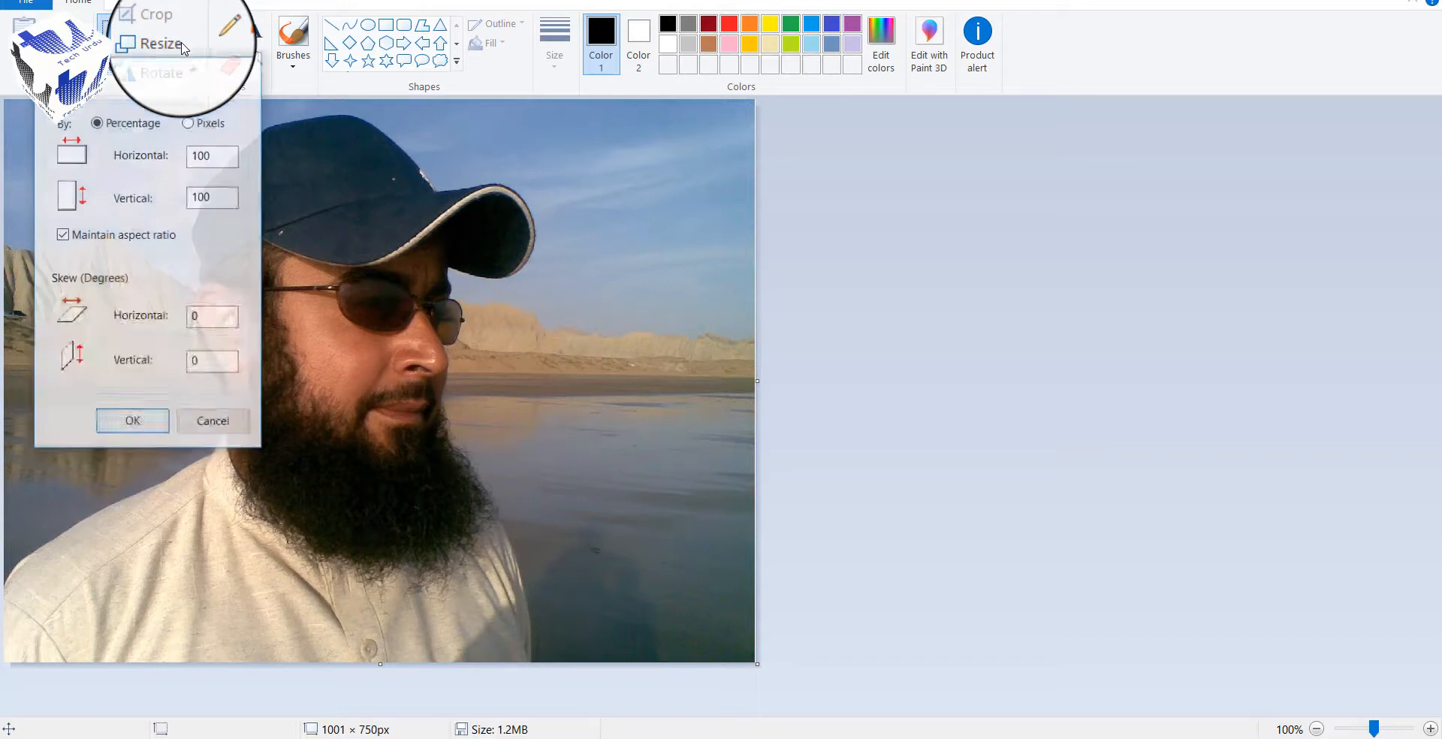
left_click(188, 123)
left_click_drag(223, 158, 177, 159)
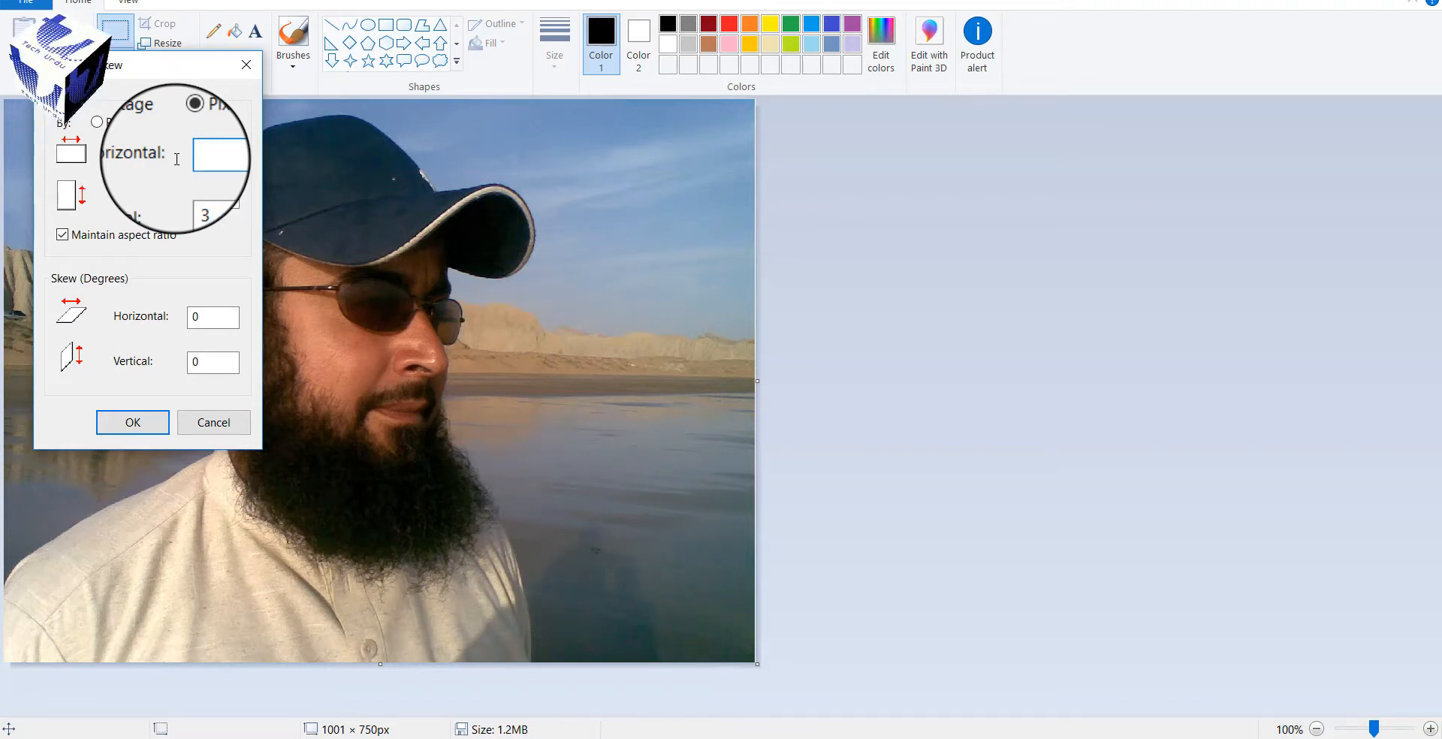
type("200")
key("Return")
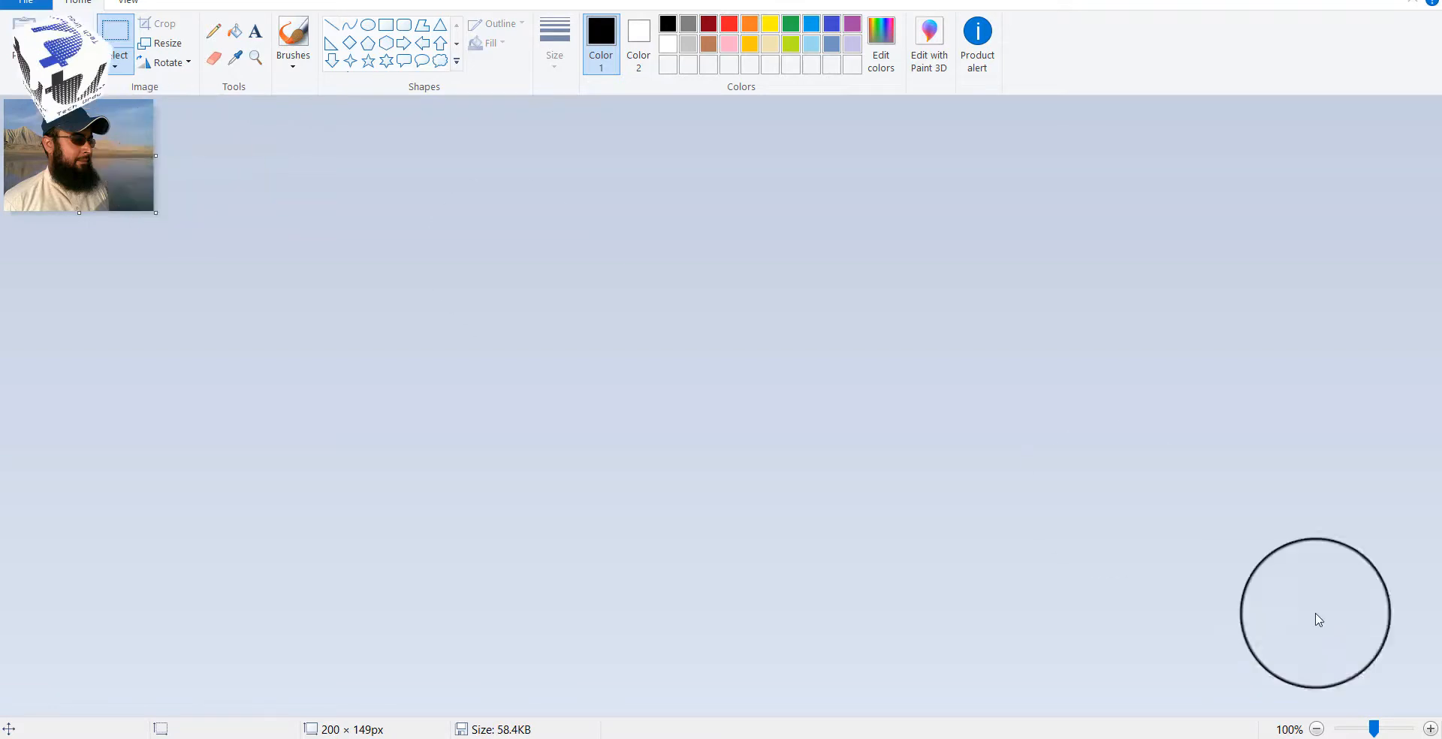
Step: On the desktop, open the Properties of Untitled.png to check its file size
left_click(1439, 738)
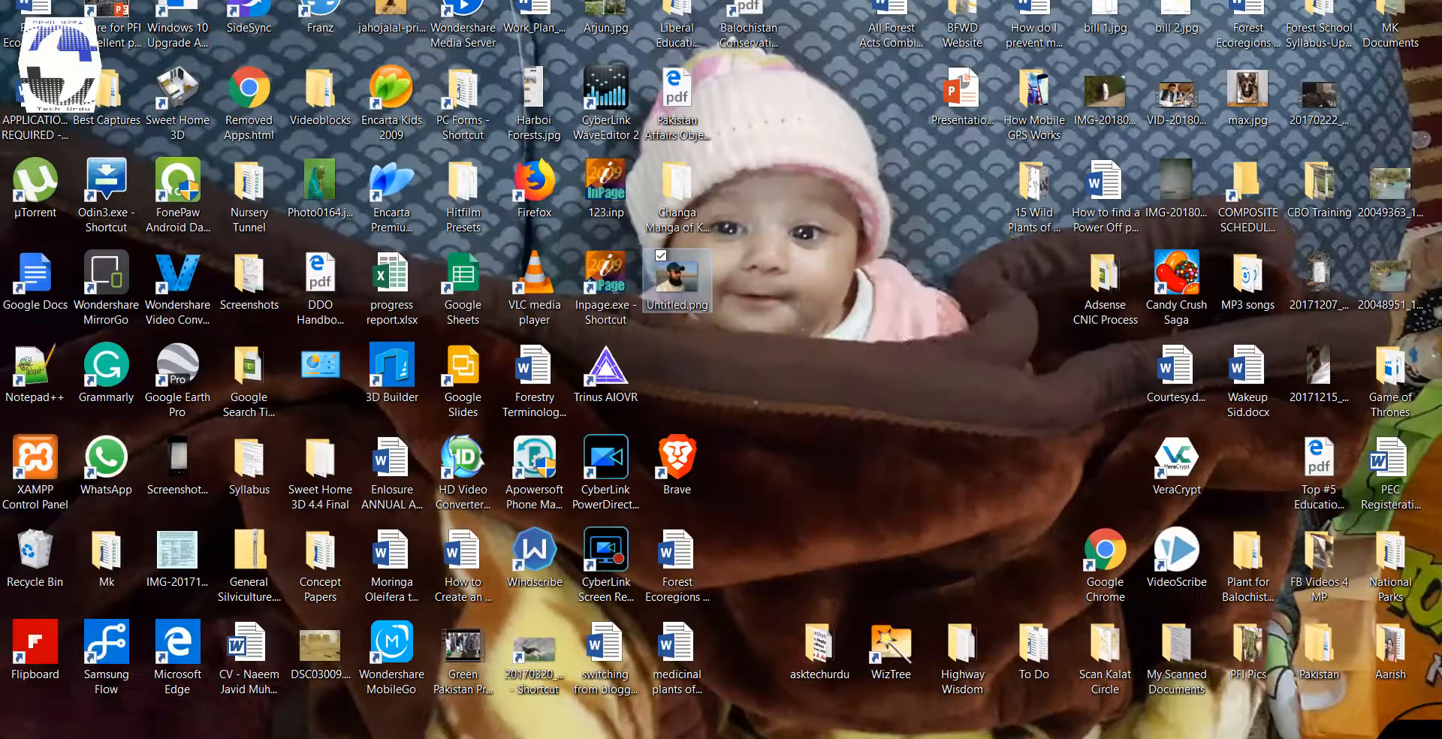
right_click(908, 256)
left_click(765, 224)
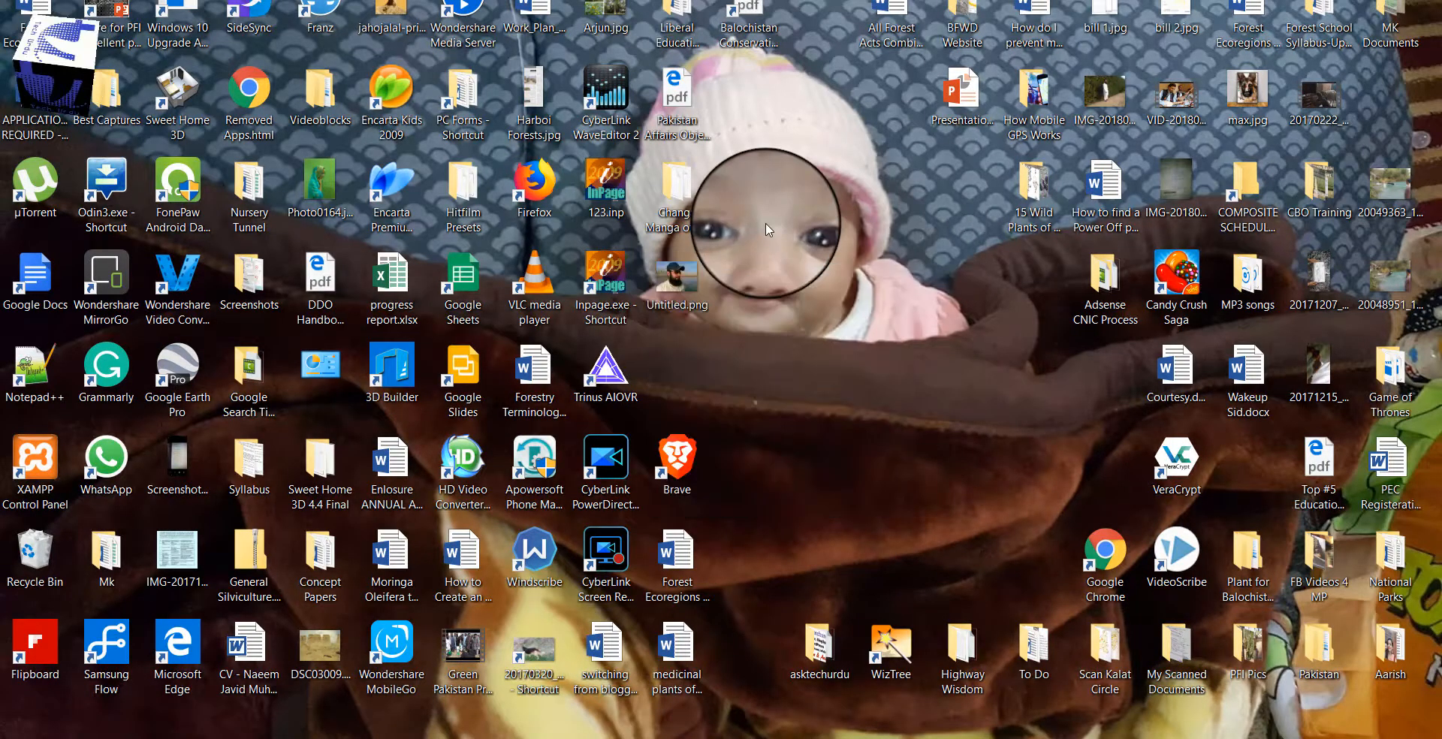
left_click(695, 272)
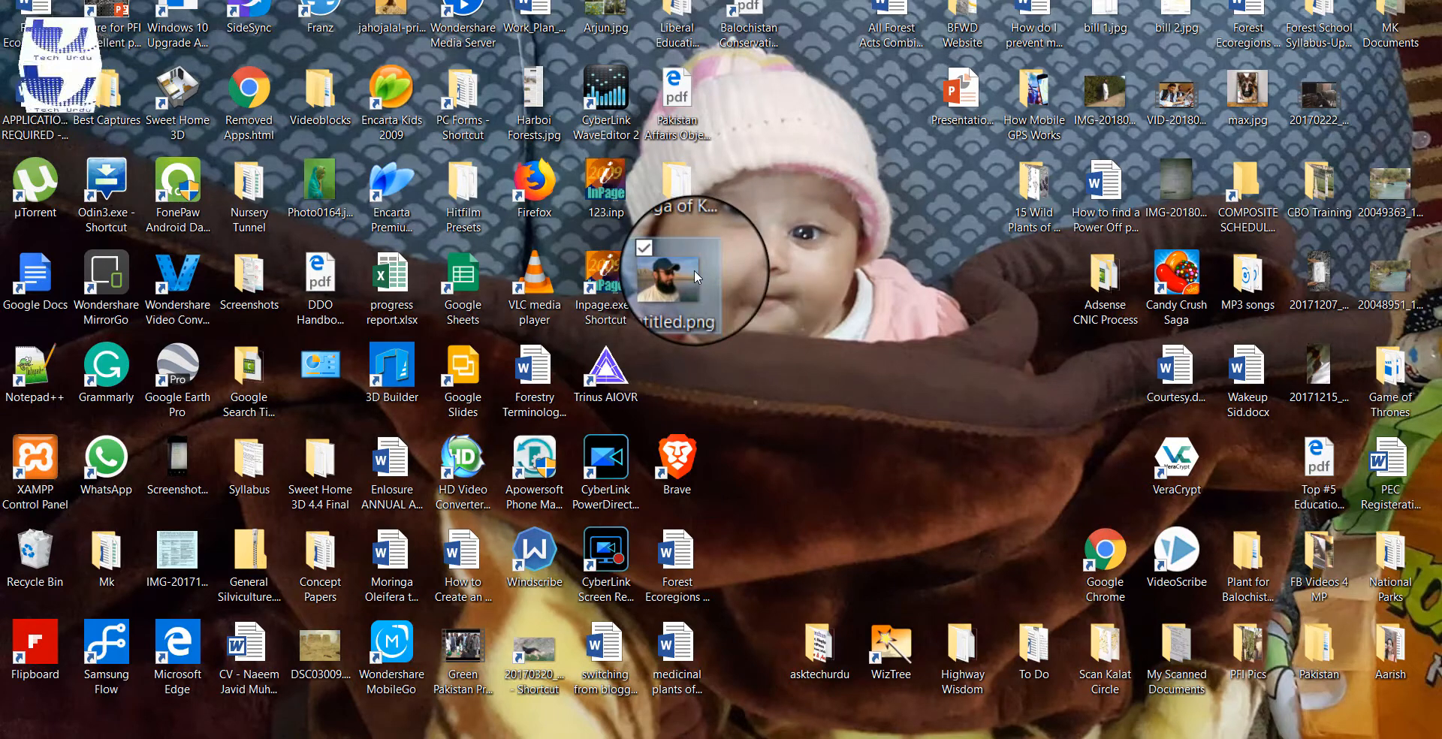
right_click(694, 269)
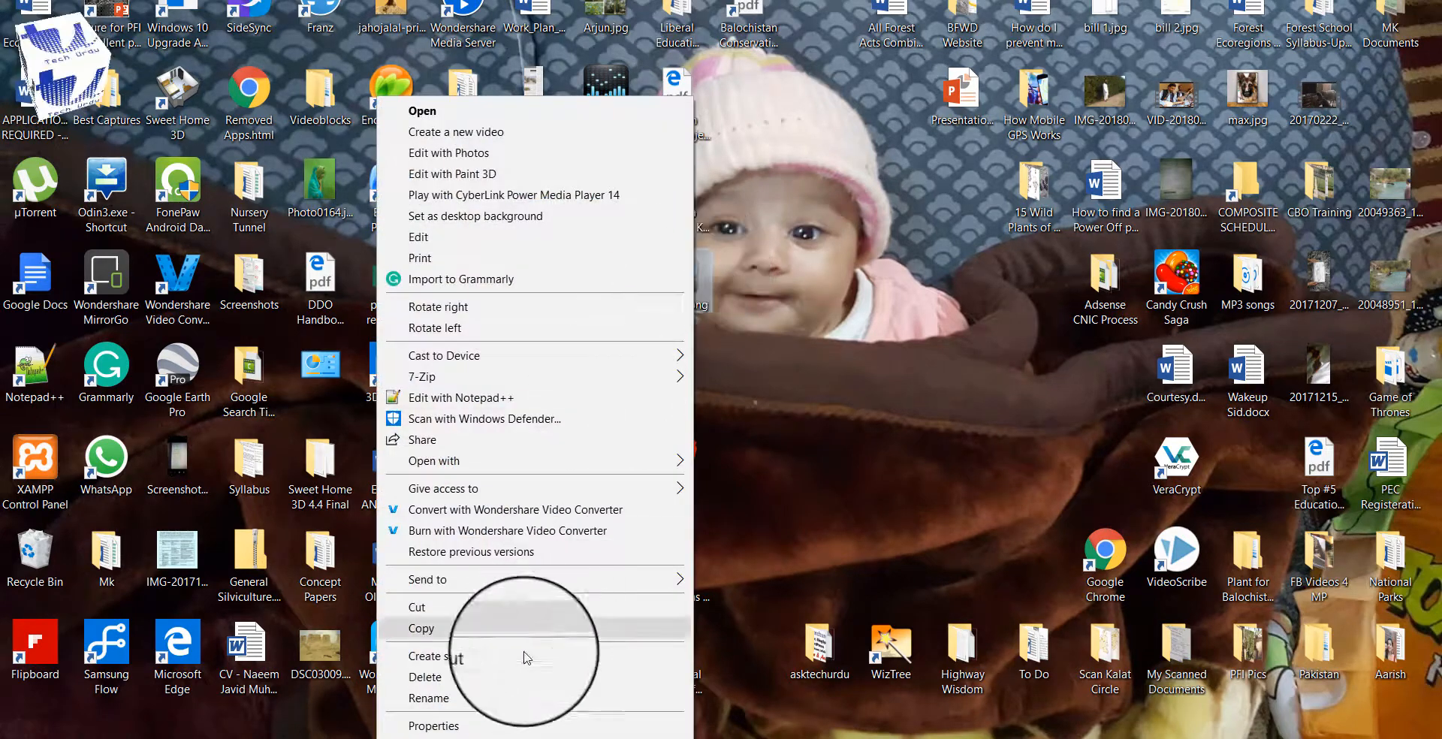
left_click(493, 726)
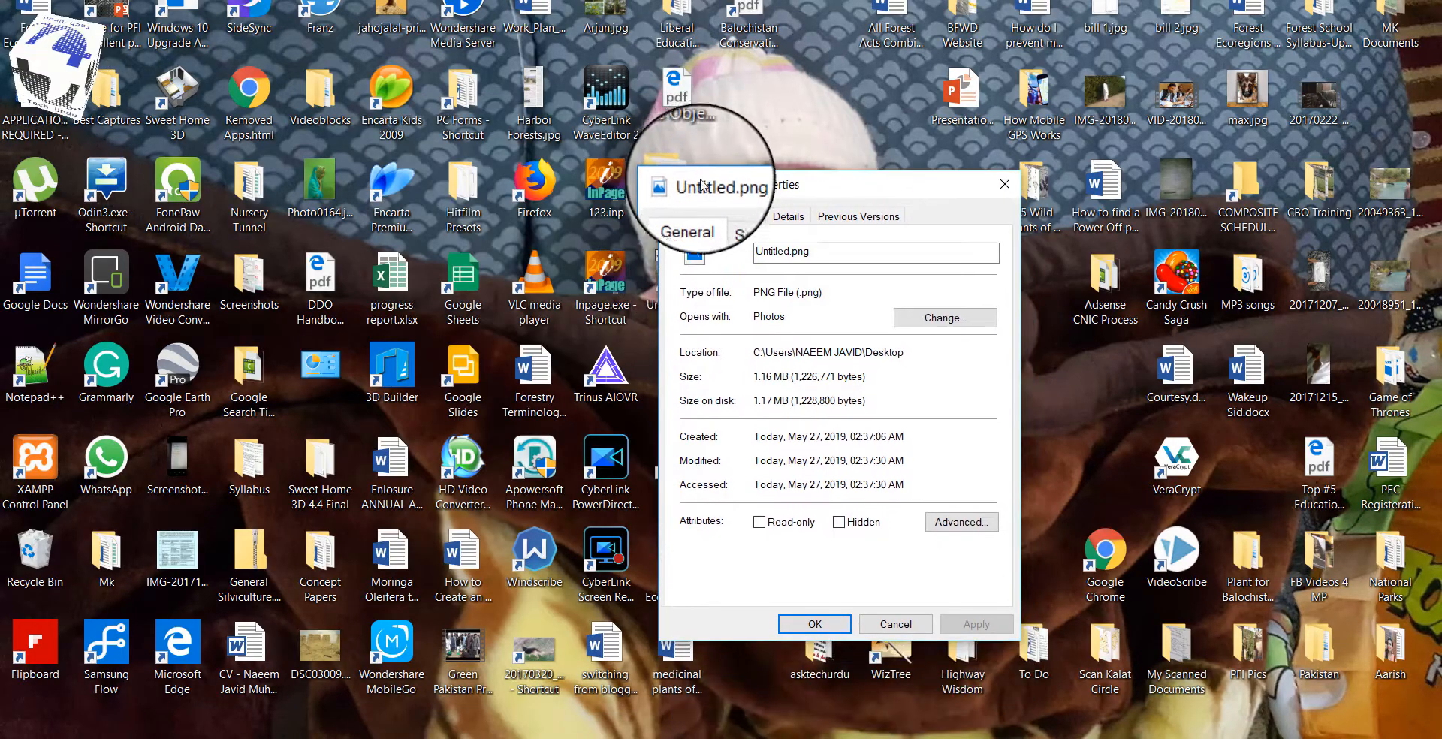
Step: Refresh the desktop and recheck Untitled.png's Properties, now showing 58.4 KB, then close it
left_click(896, 625)
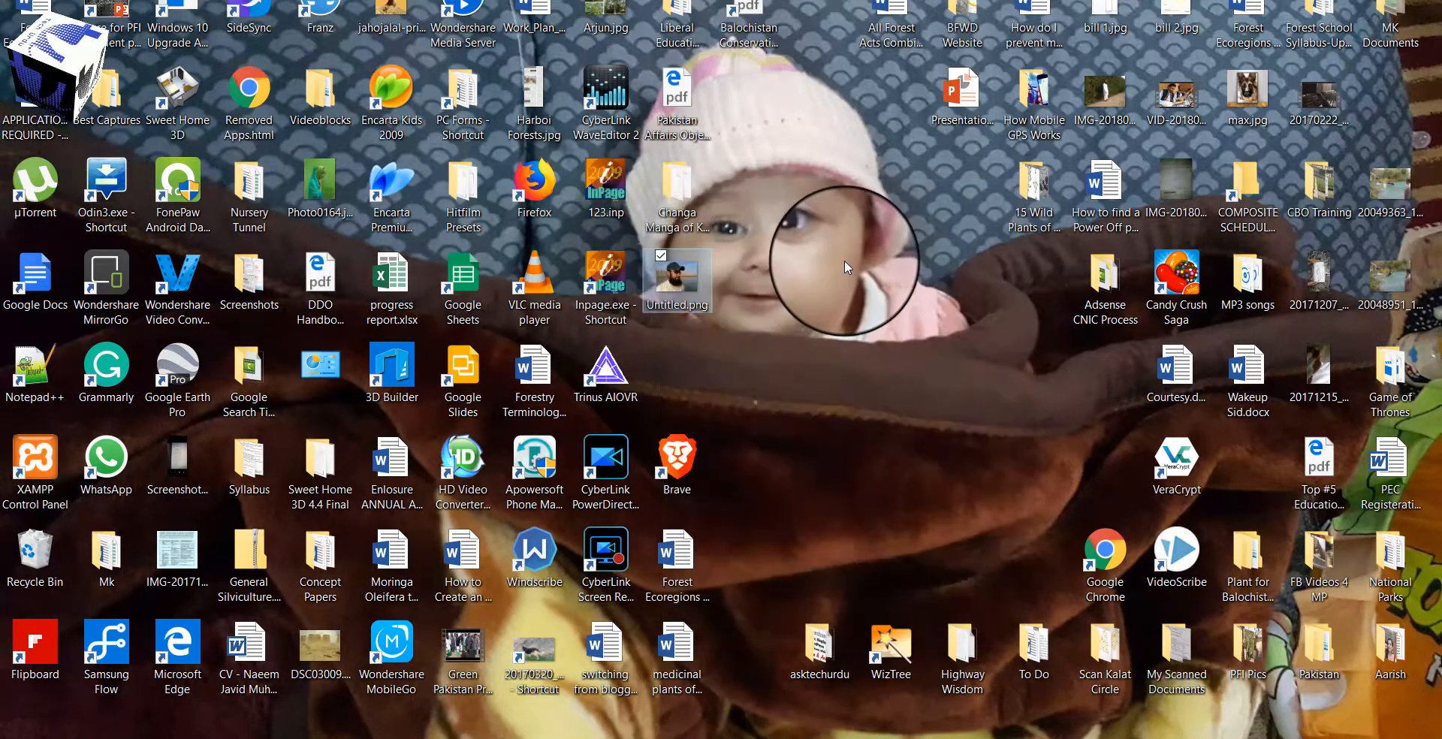
right_click(608, 257)
left_click(710, 322)
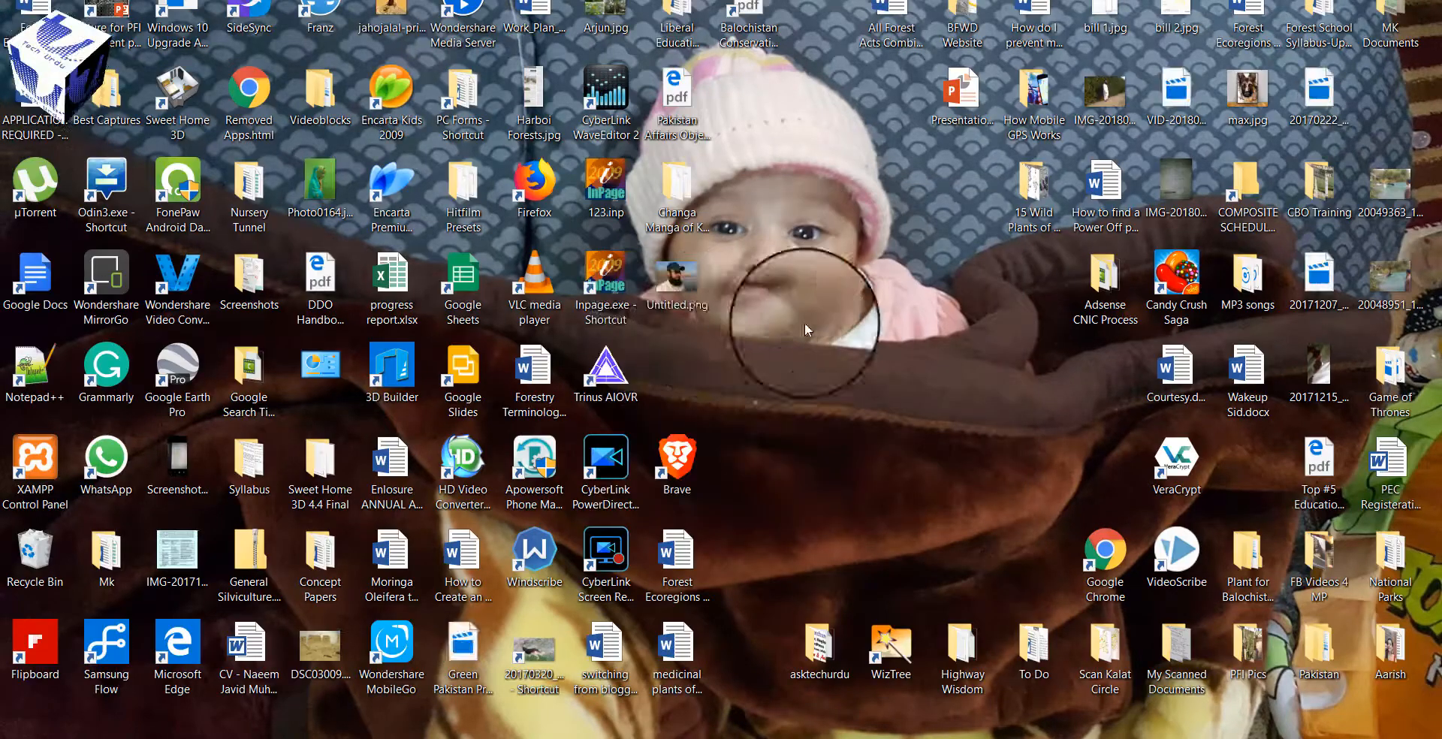
right_click(674, 272)
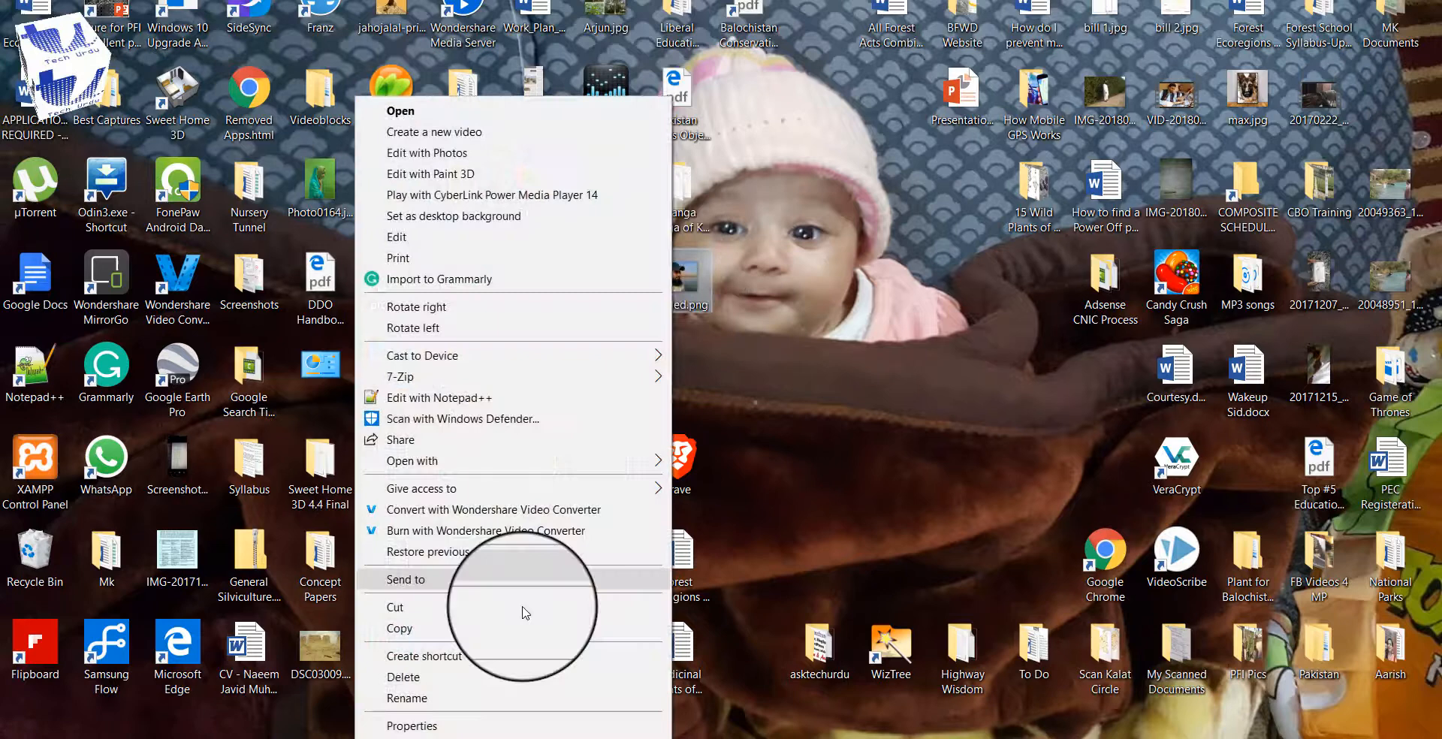
left_click(461, 733)
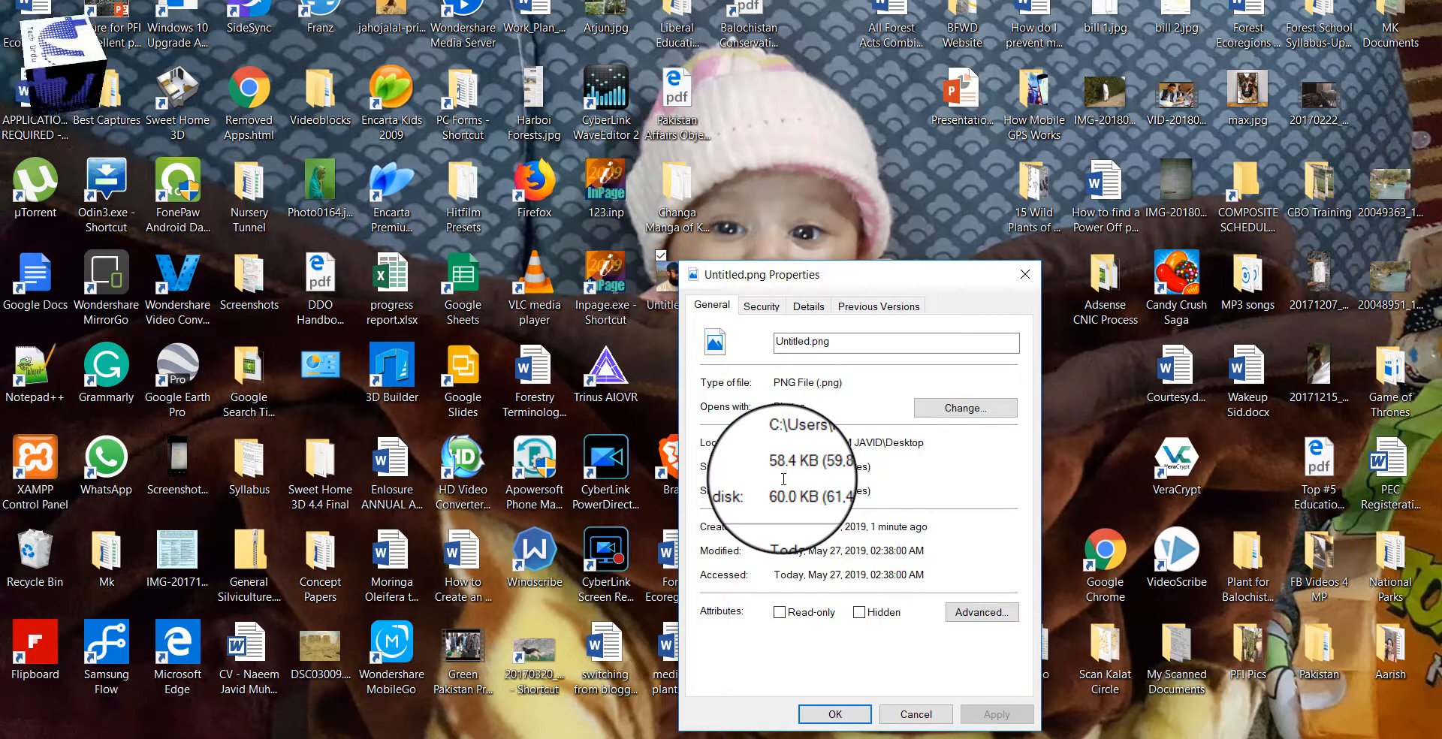
left_click(907, 720)
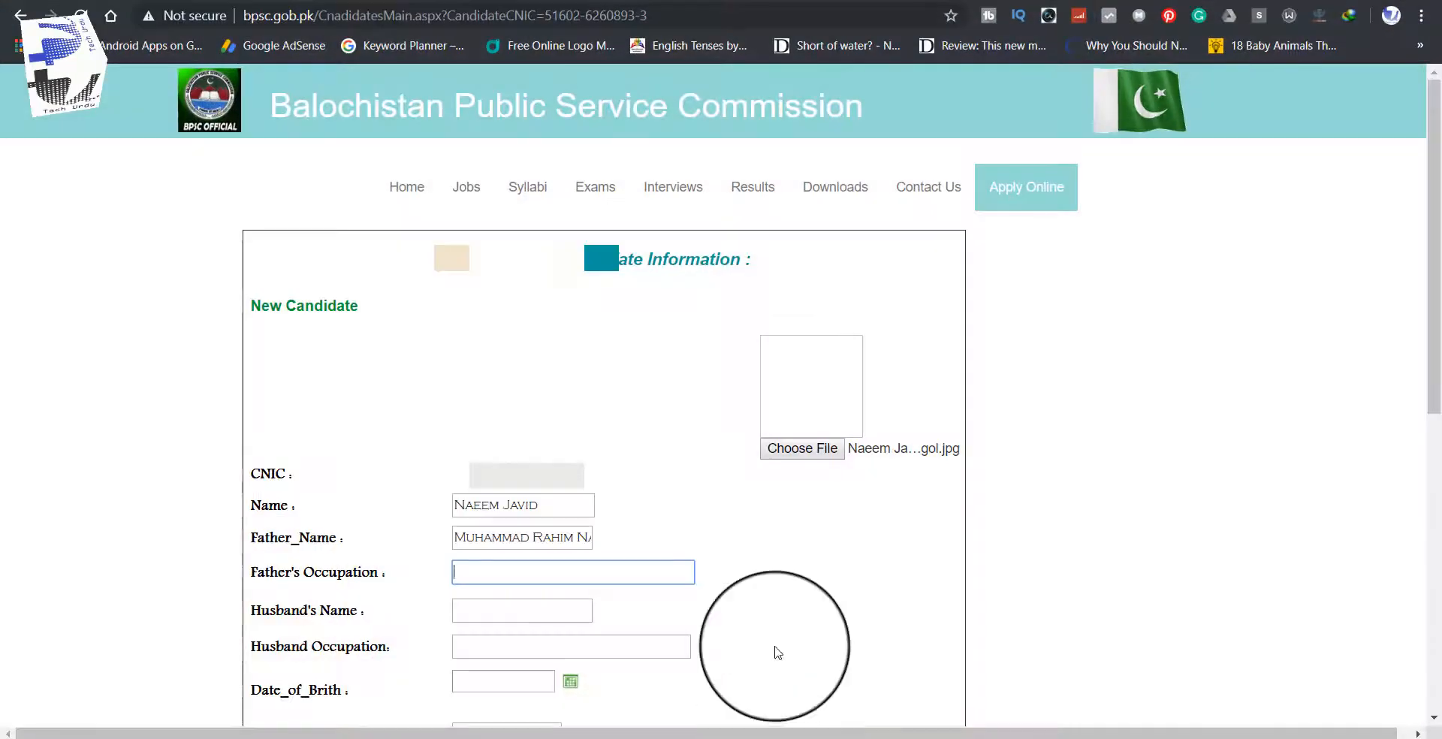
Step: Pick Untitled.png from the Desktop folder in the file chooser for the candidate photo field
left_click(805, 450)
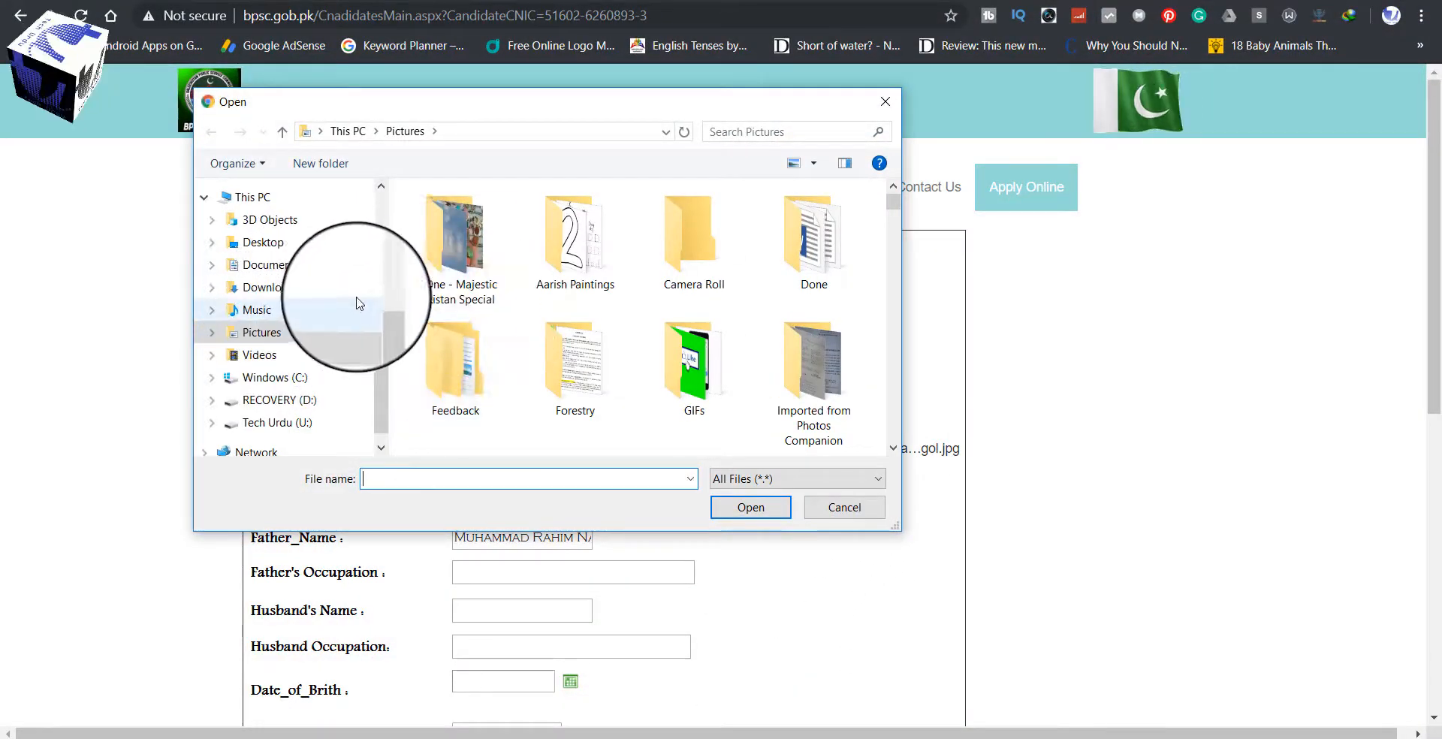
left_click_drag(380, 371, 377, 417)
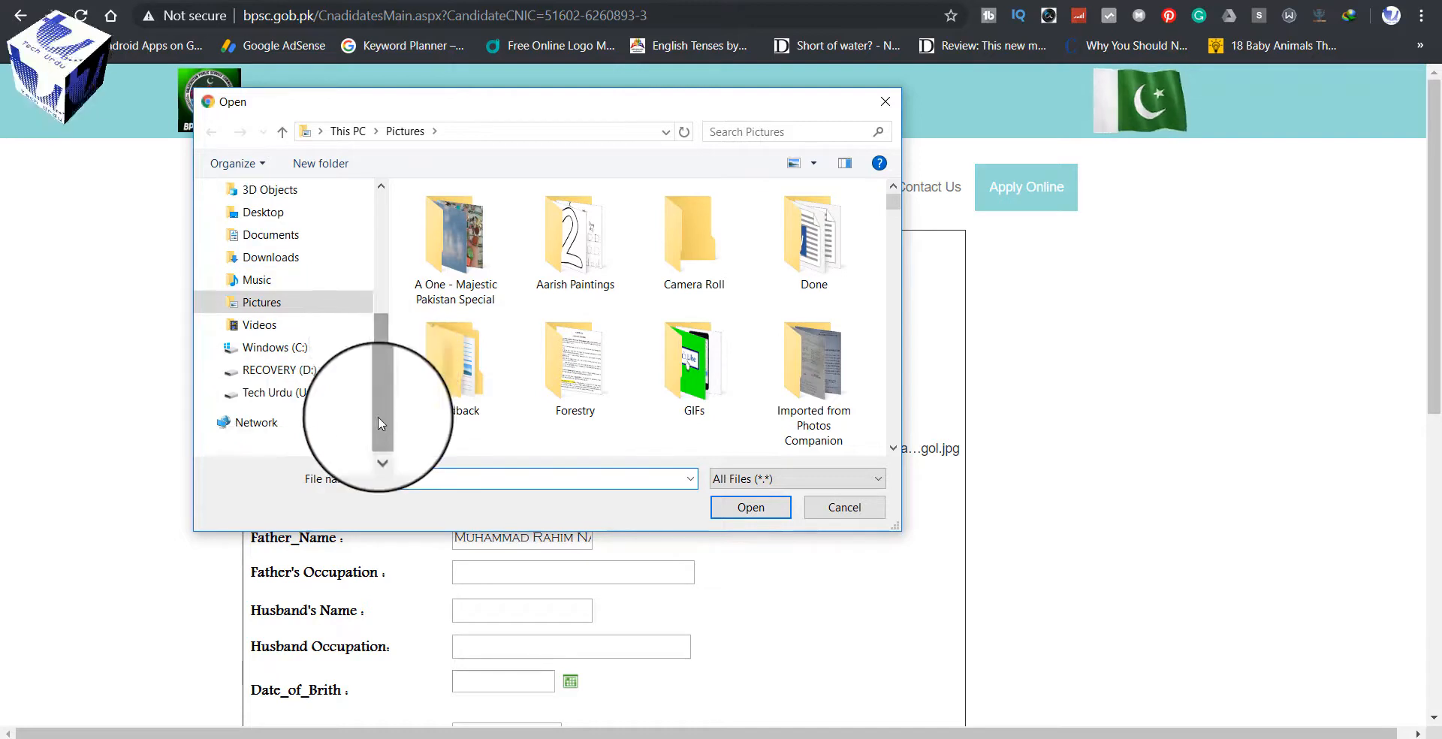
left_click_drag(378, 351, 385, 253)
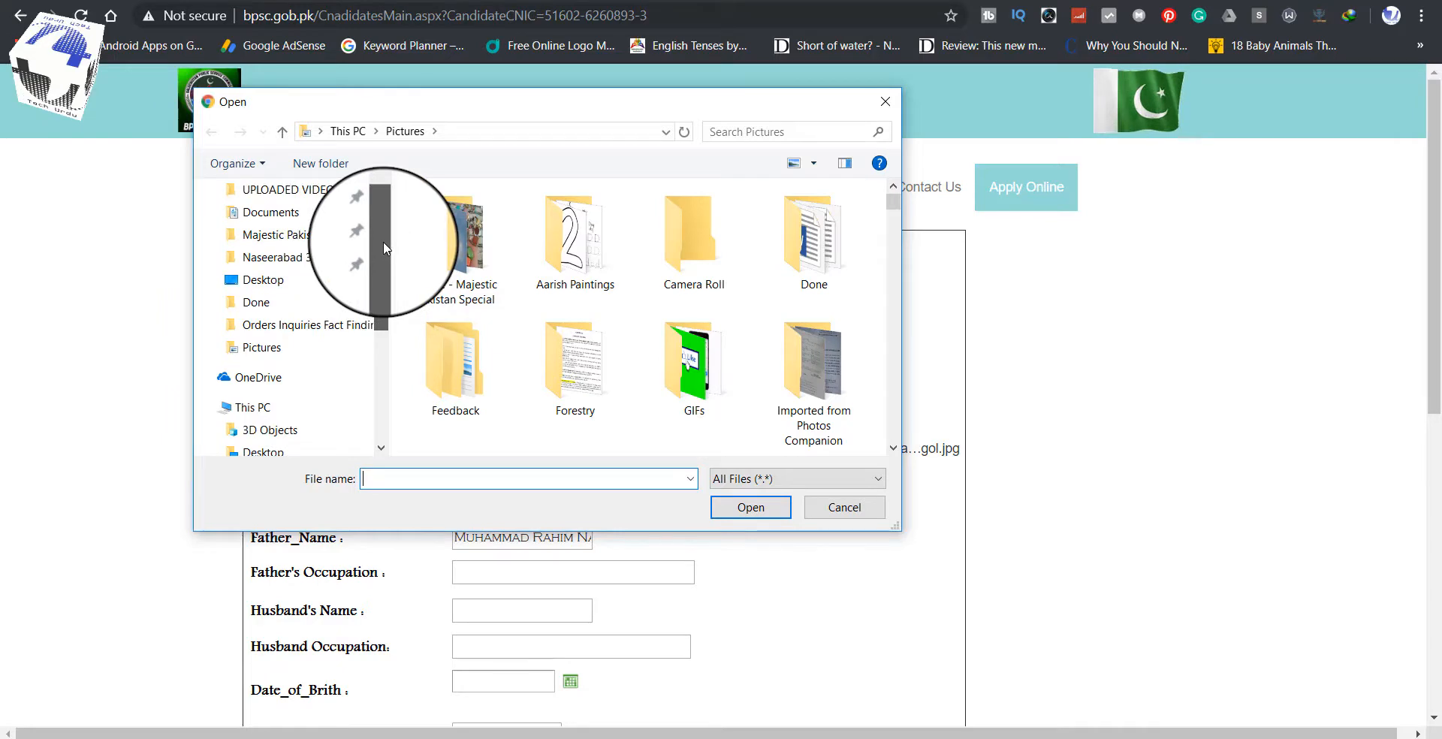
left_click(313, 281)
scroll(526, 300, "down", 15)
left_click(471, 293)
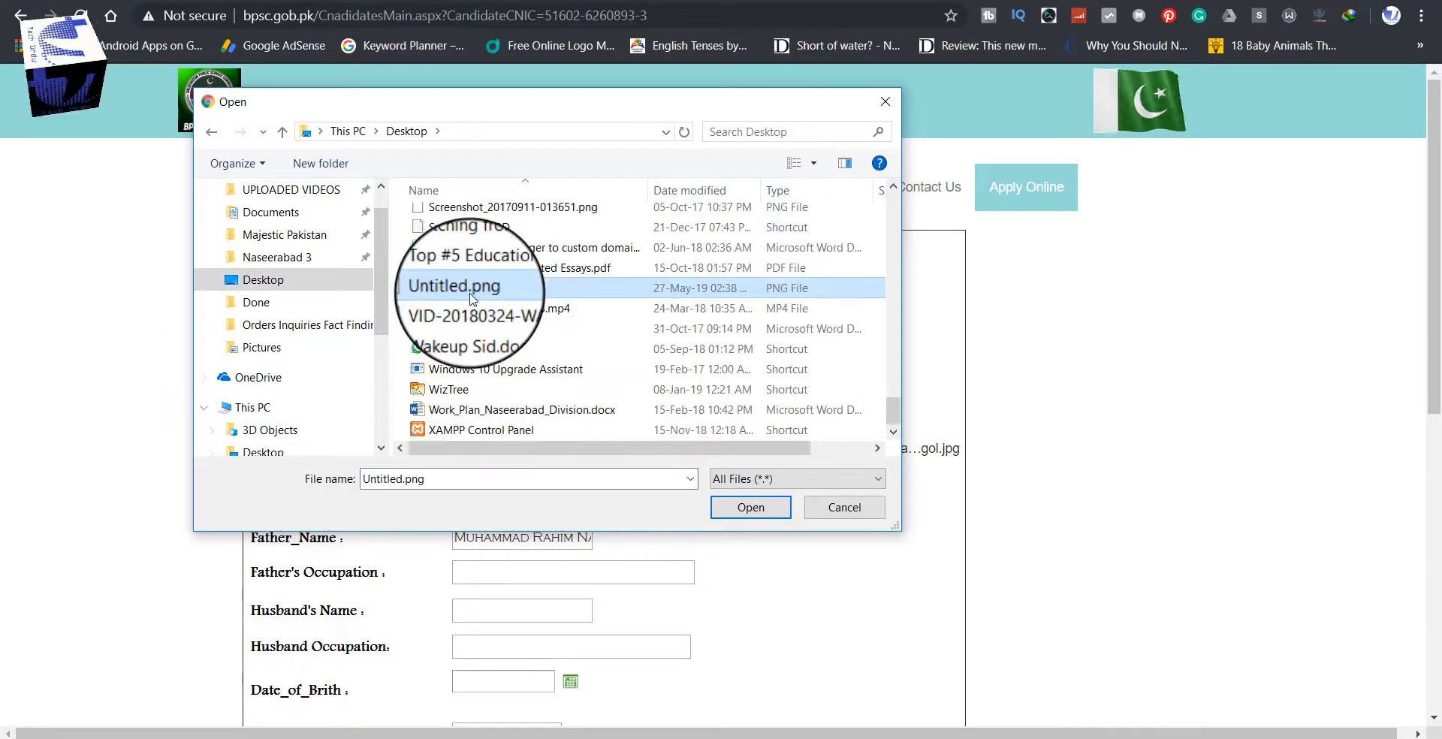
double_click(470, 291)
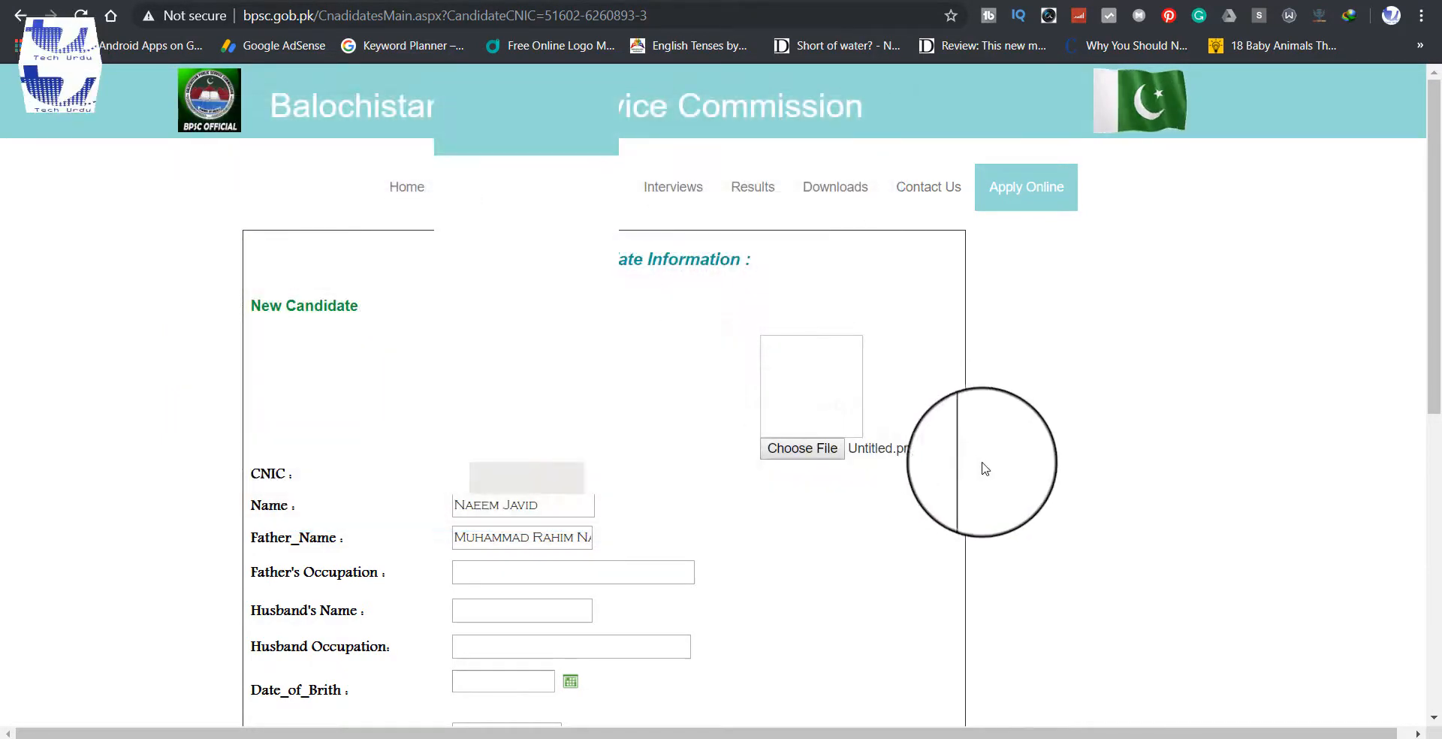
scroll(997, 471, "down", 4)
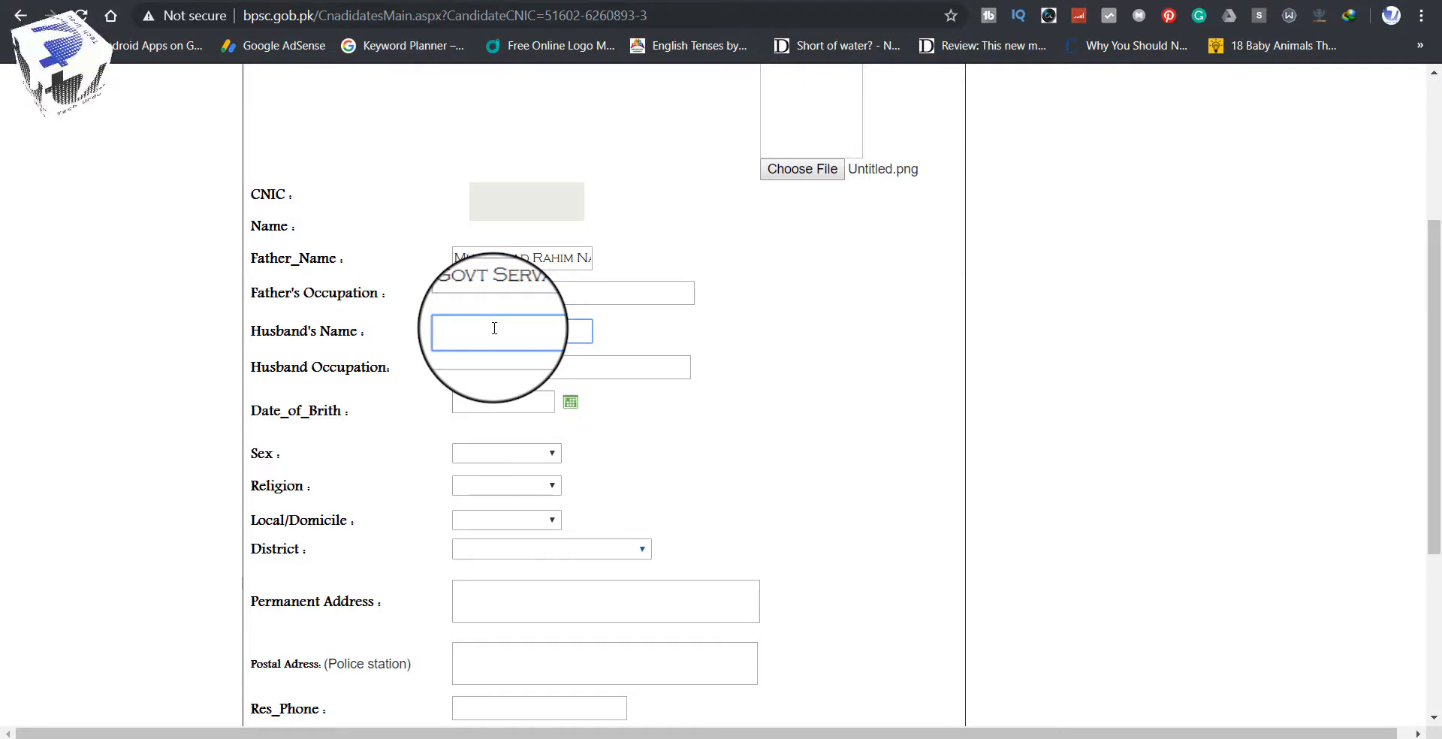
left_click(505, 366)
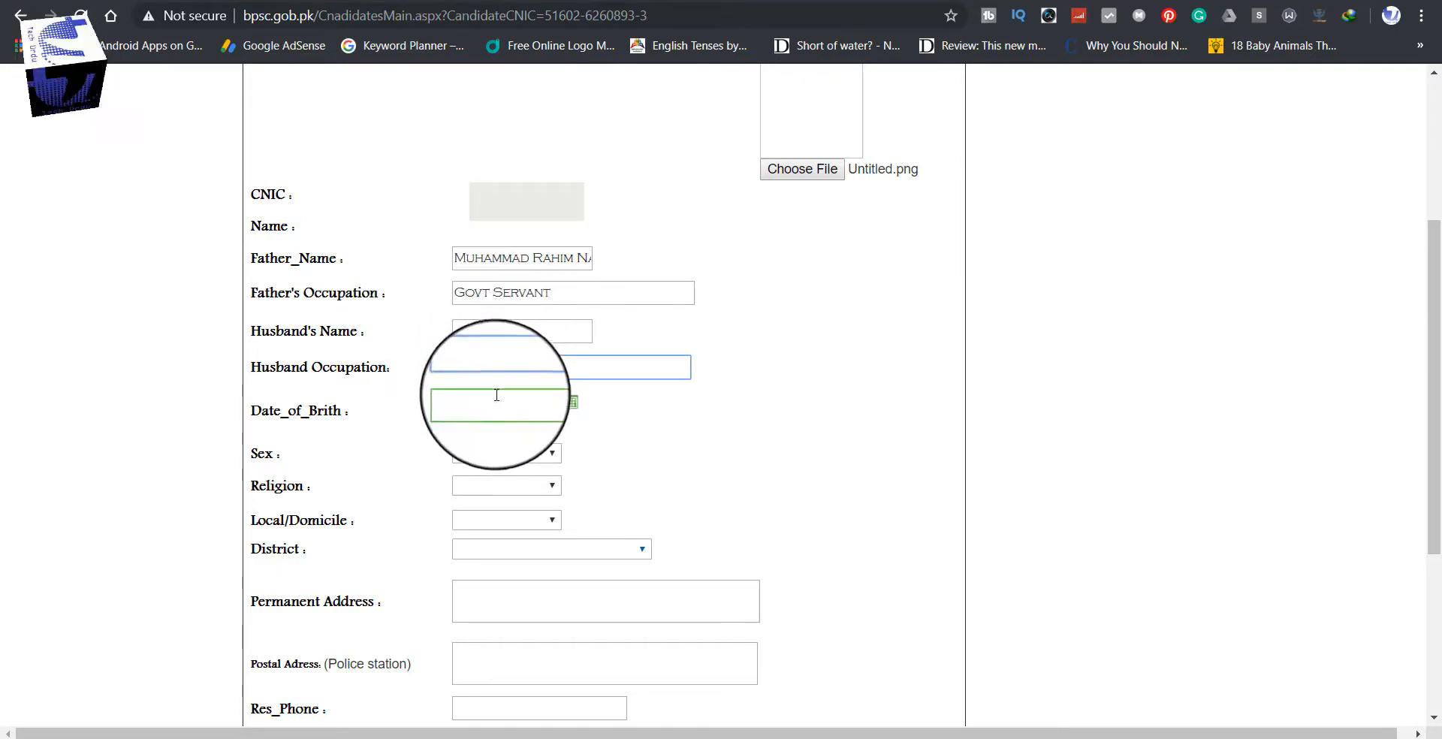
left_click(571, 402)
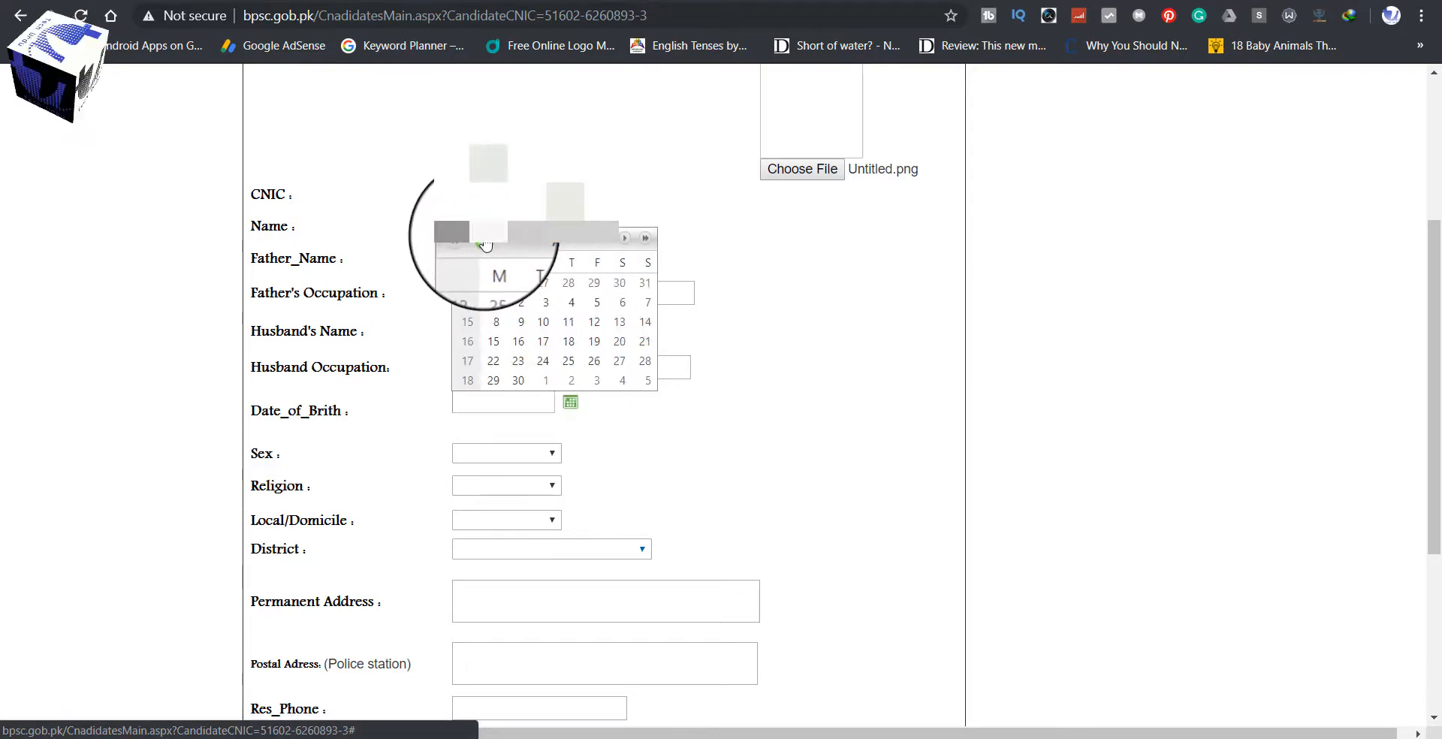
left_click(481, 242)
left_click(481, 242)
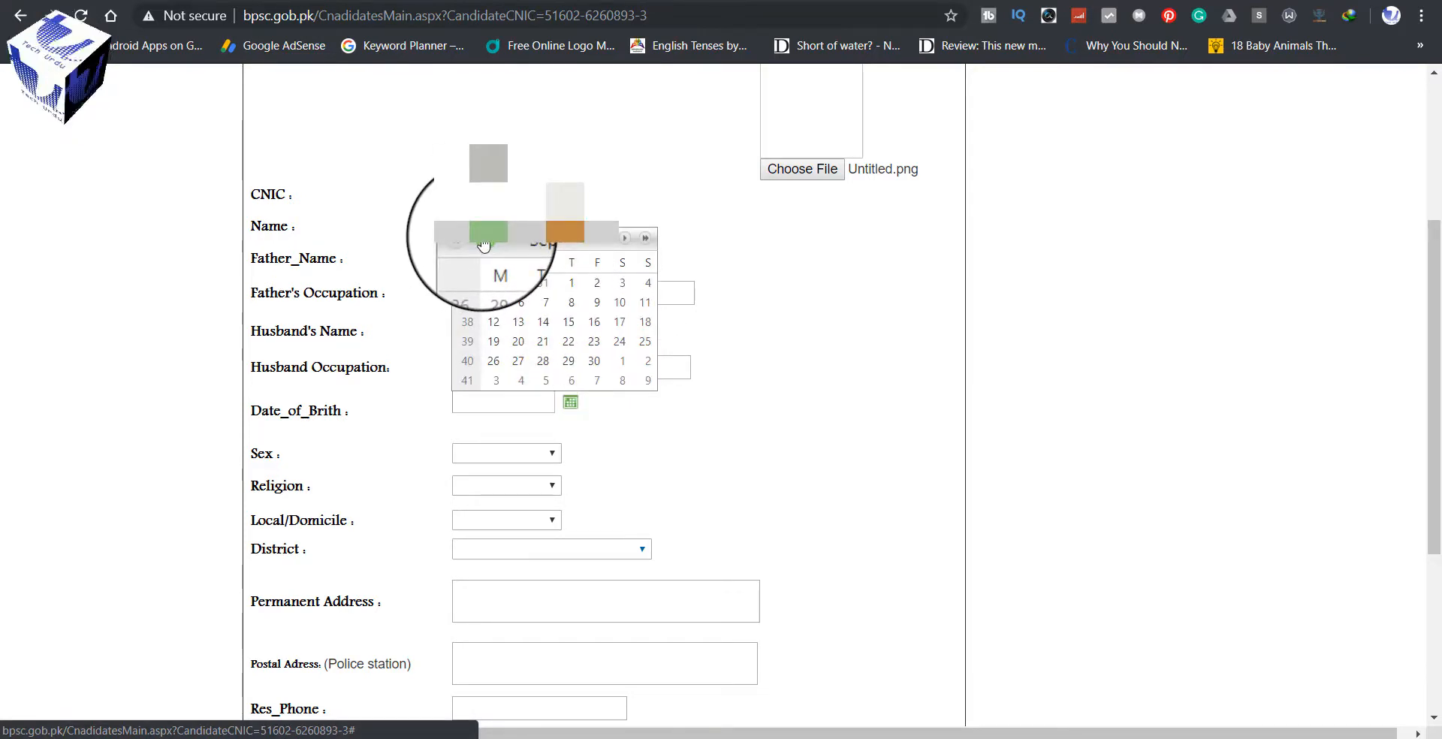
left_click(625, 240)
left_click(625, 240)
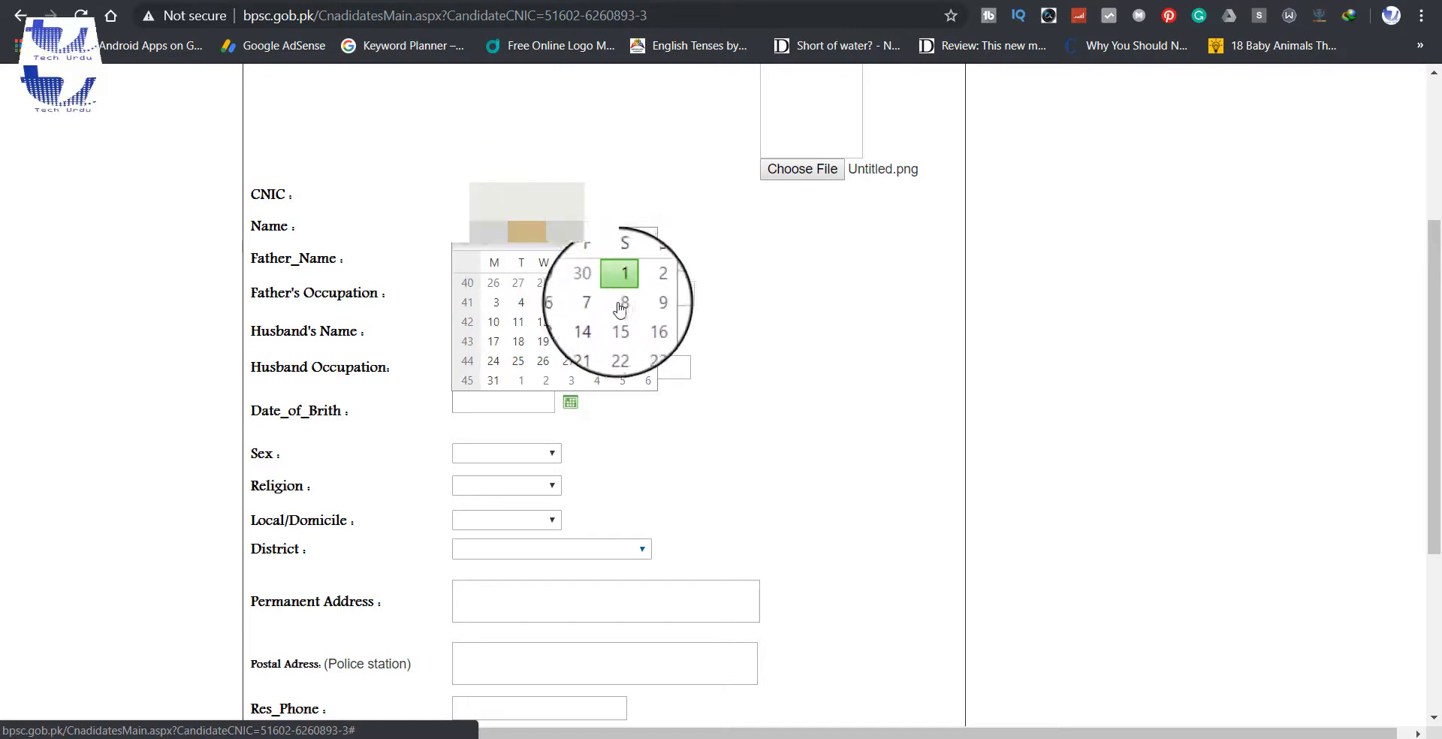
left_click(494, 332)
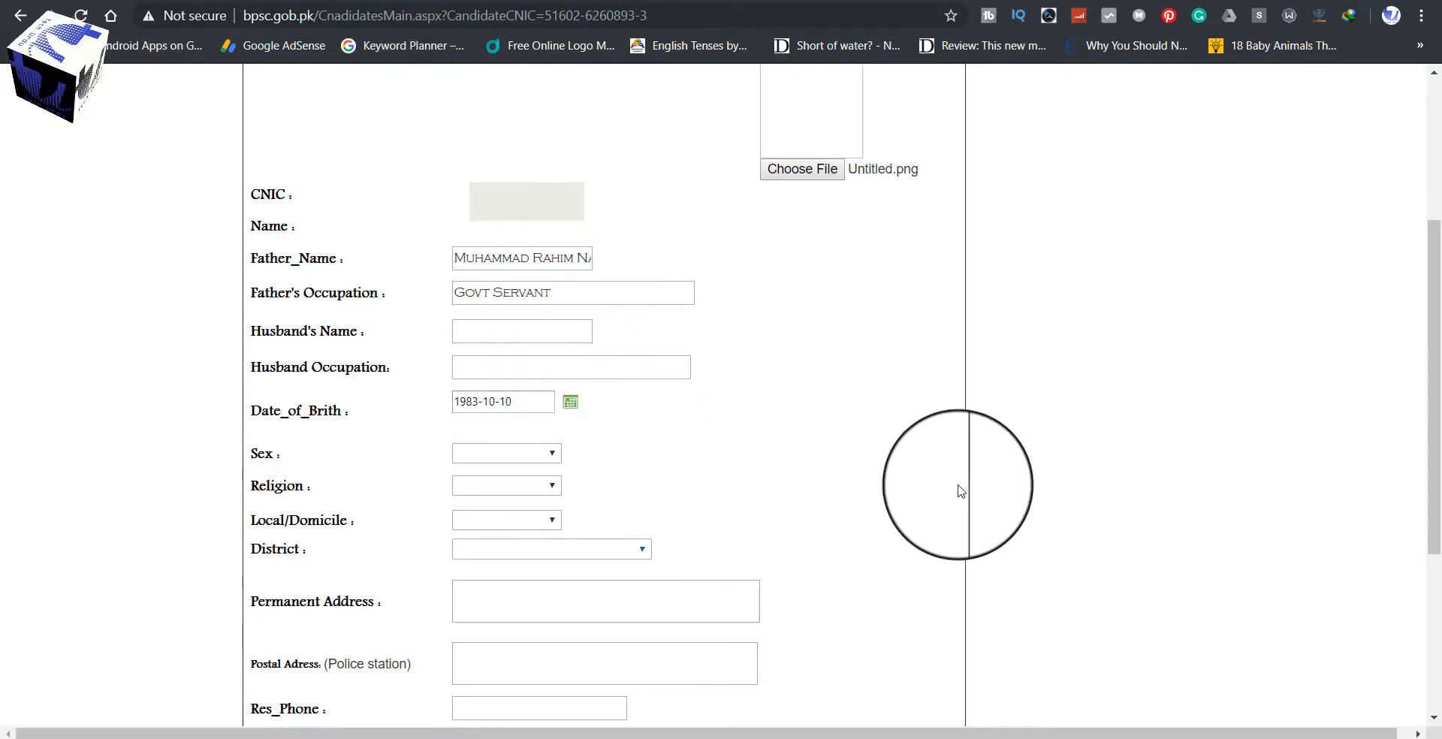
Step: Set Sex to Male, Religion to Islam, Local domicile, and district MASTUNG
scroll(997, 496, "down", 2)
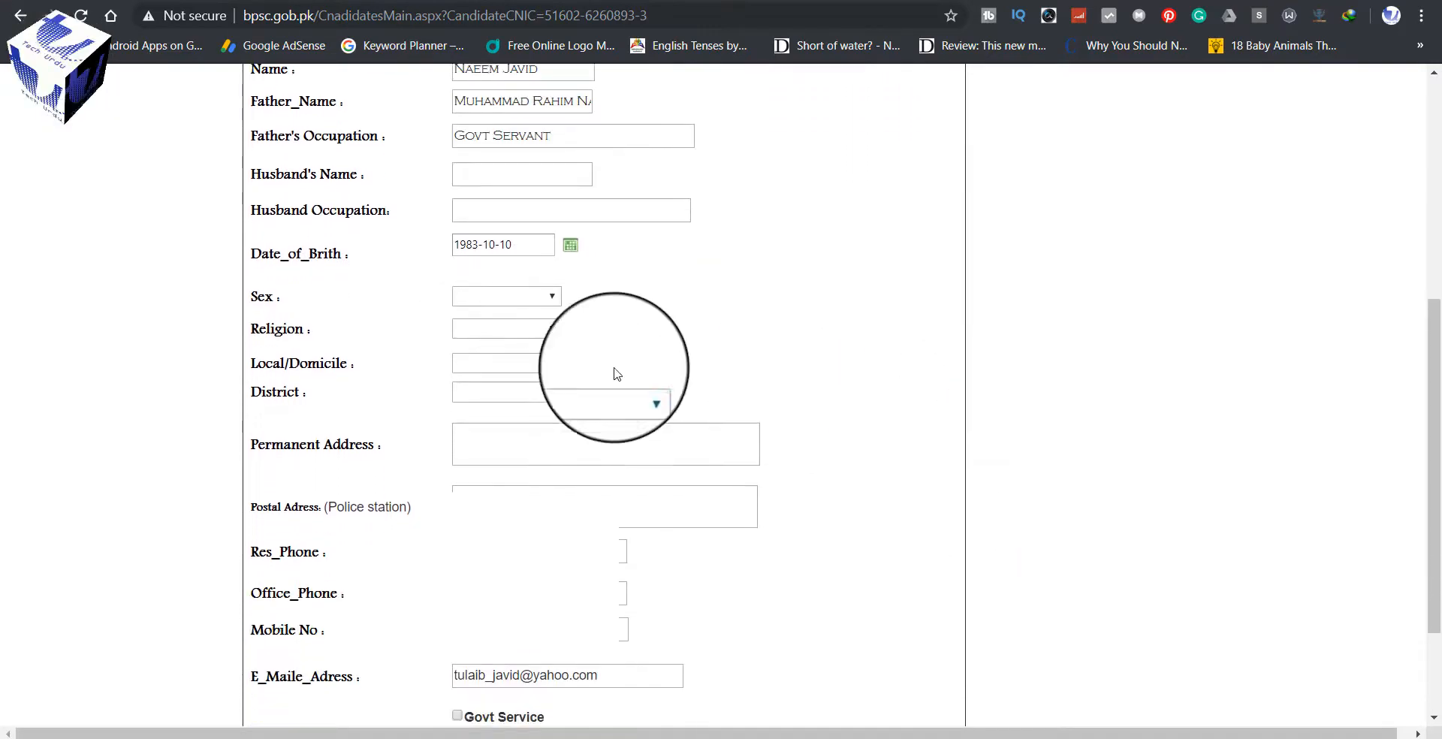
left_click(526, 302)
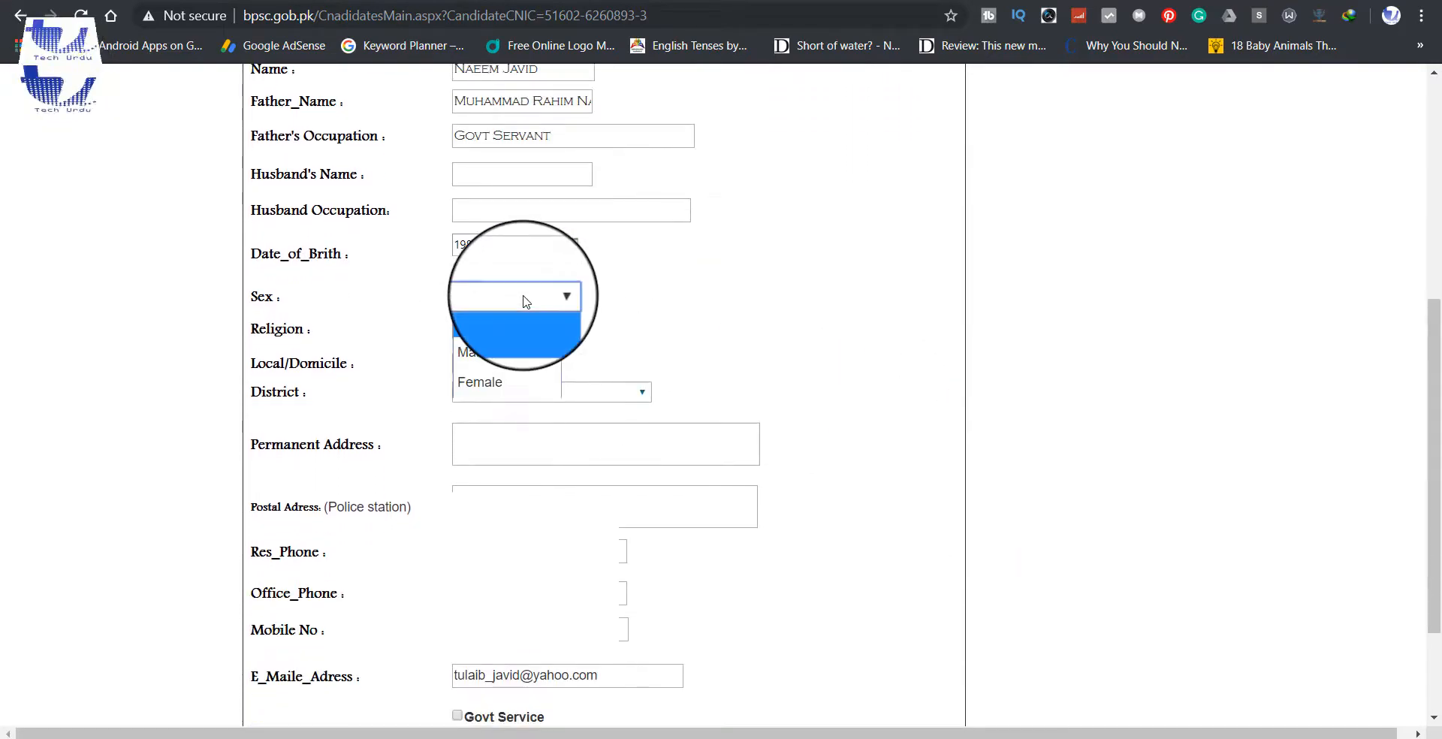
left_click(489, 352)
left_click(493, 331)
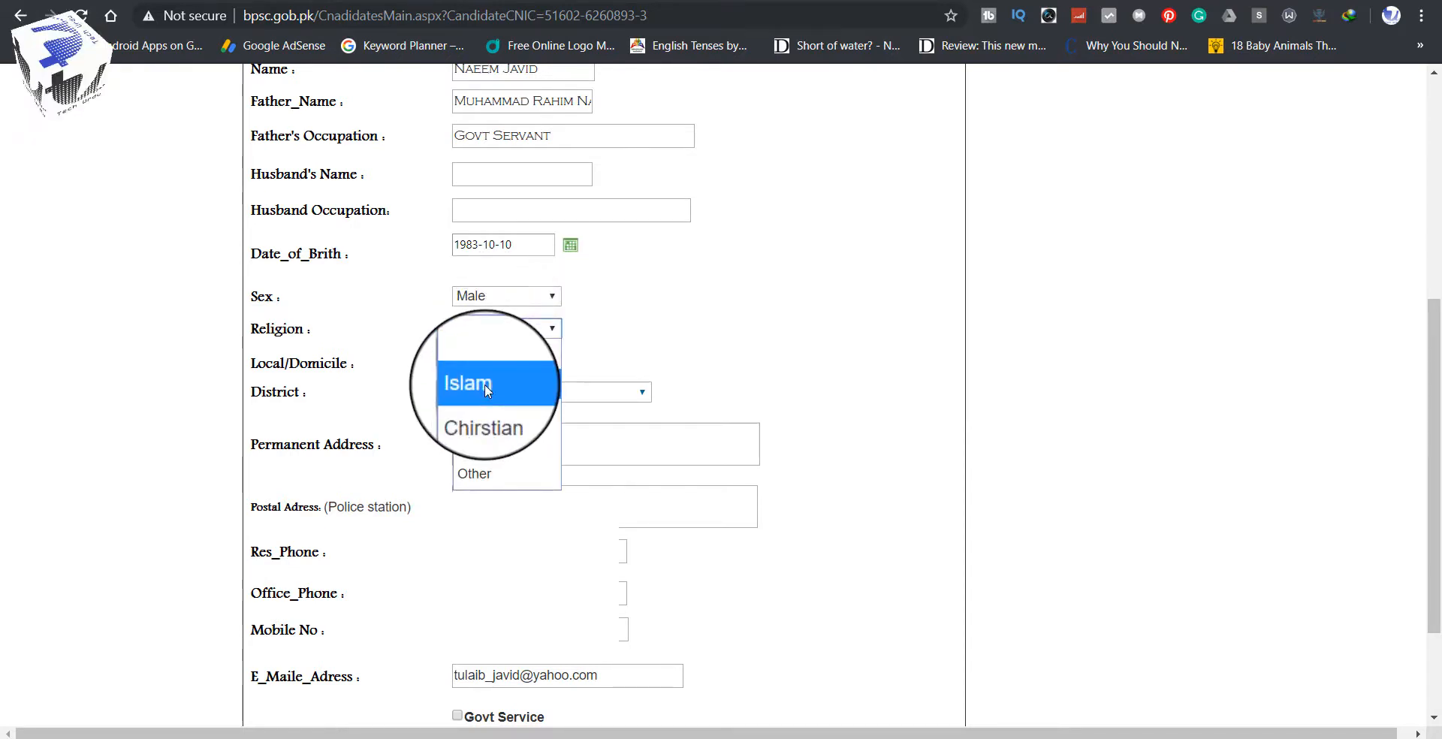
left_click(484, 384)
scroll(651, 356, "down", 1)
left_click(530, 312)
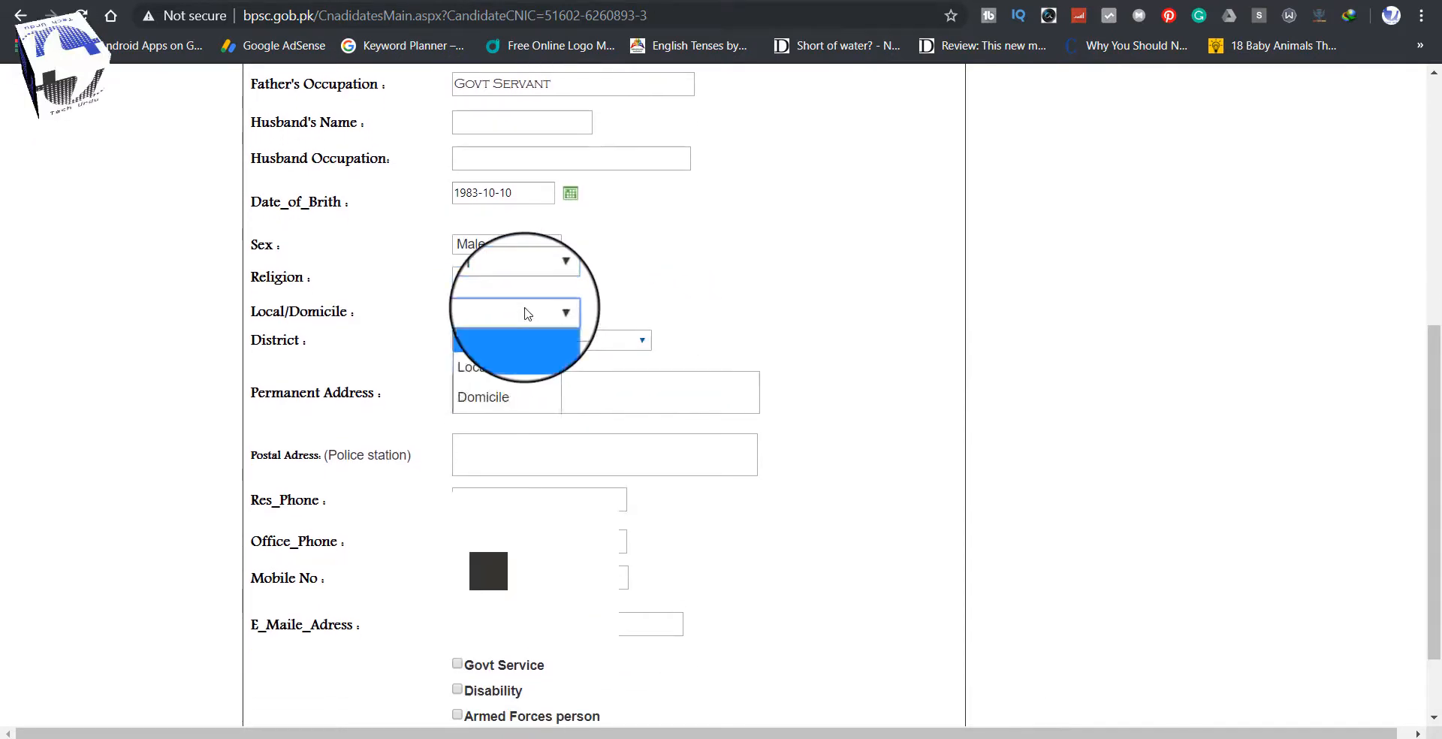
left_click(495, 367)
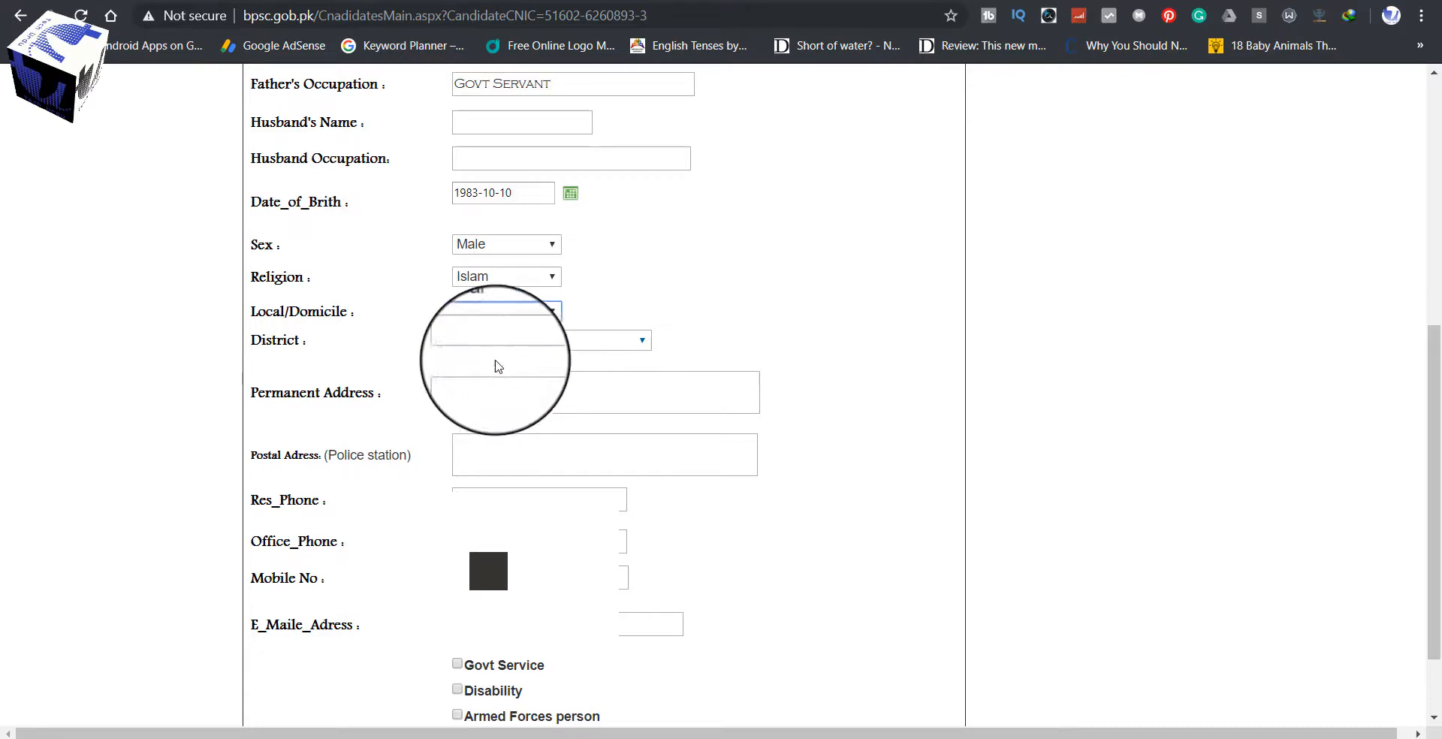
left_click(560, 352)
scroll(560, 351, "up", 2)
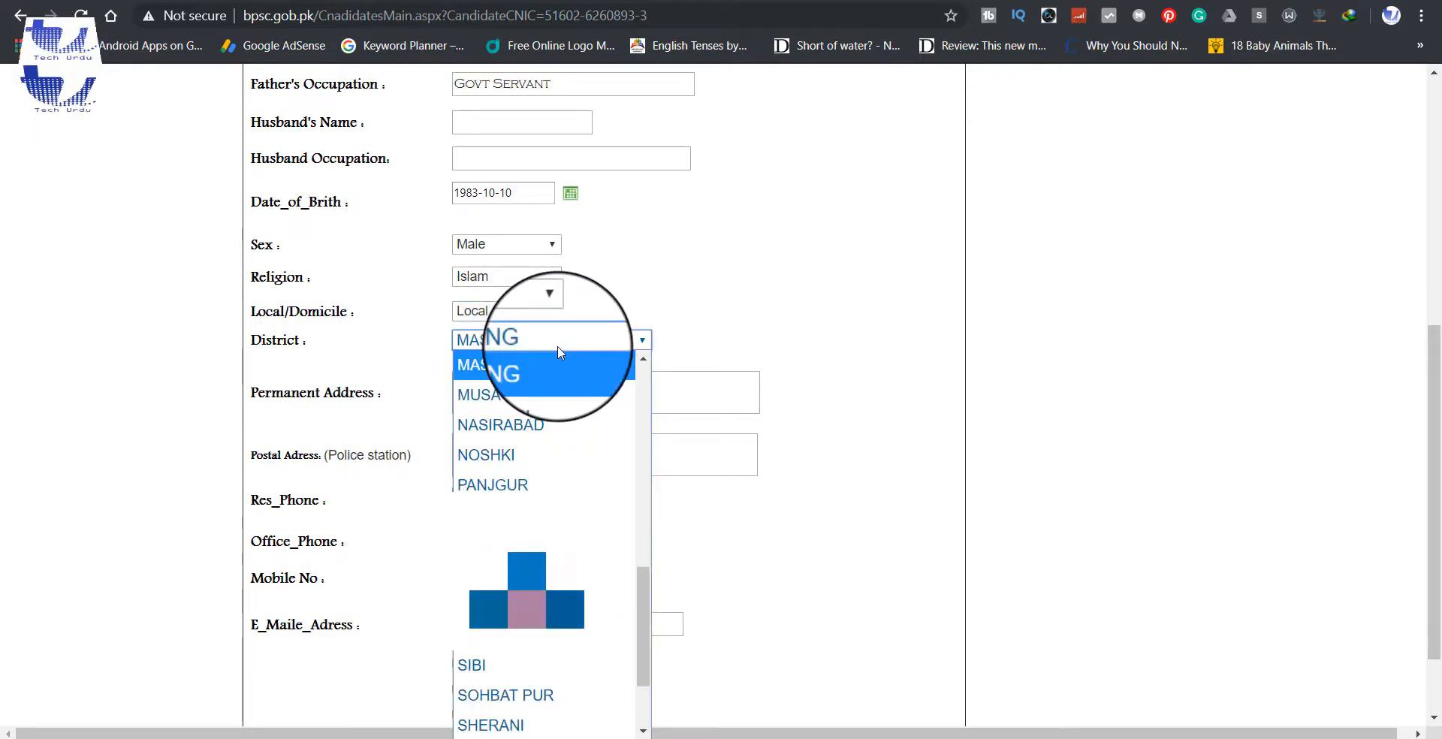
left_click(507, 367)
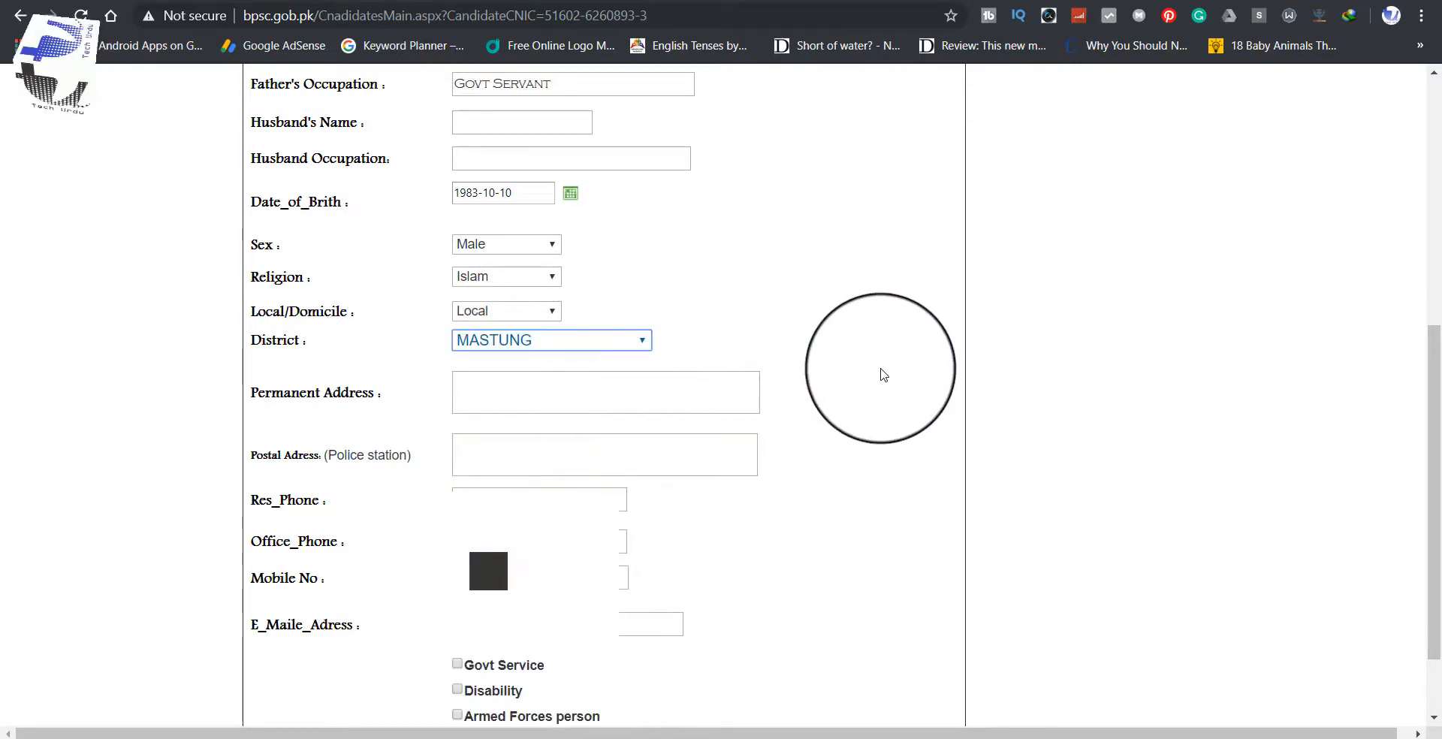
Step: Fill the address fields from the saved address suggestion and start retyping the permanent address
scroll(879, 370, "down", 1)
left_click(593, 329)
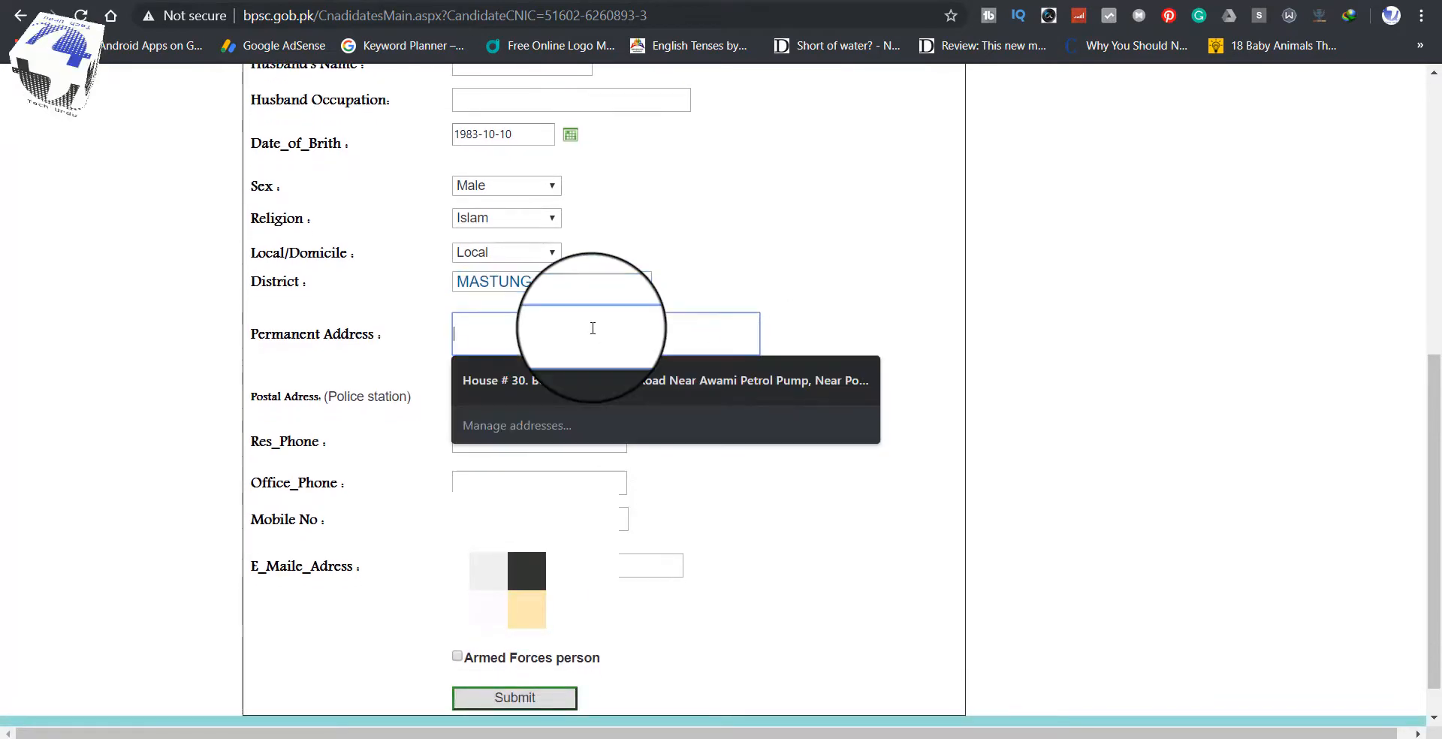
left_click(577, 383)
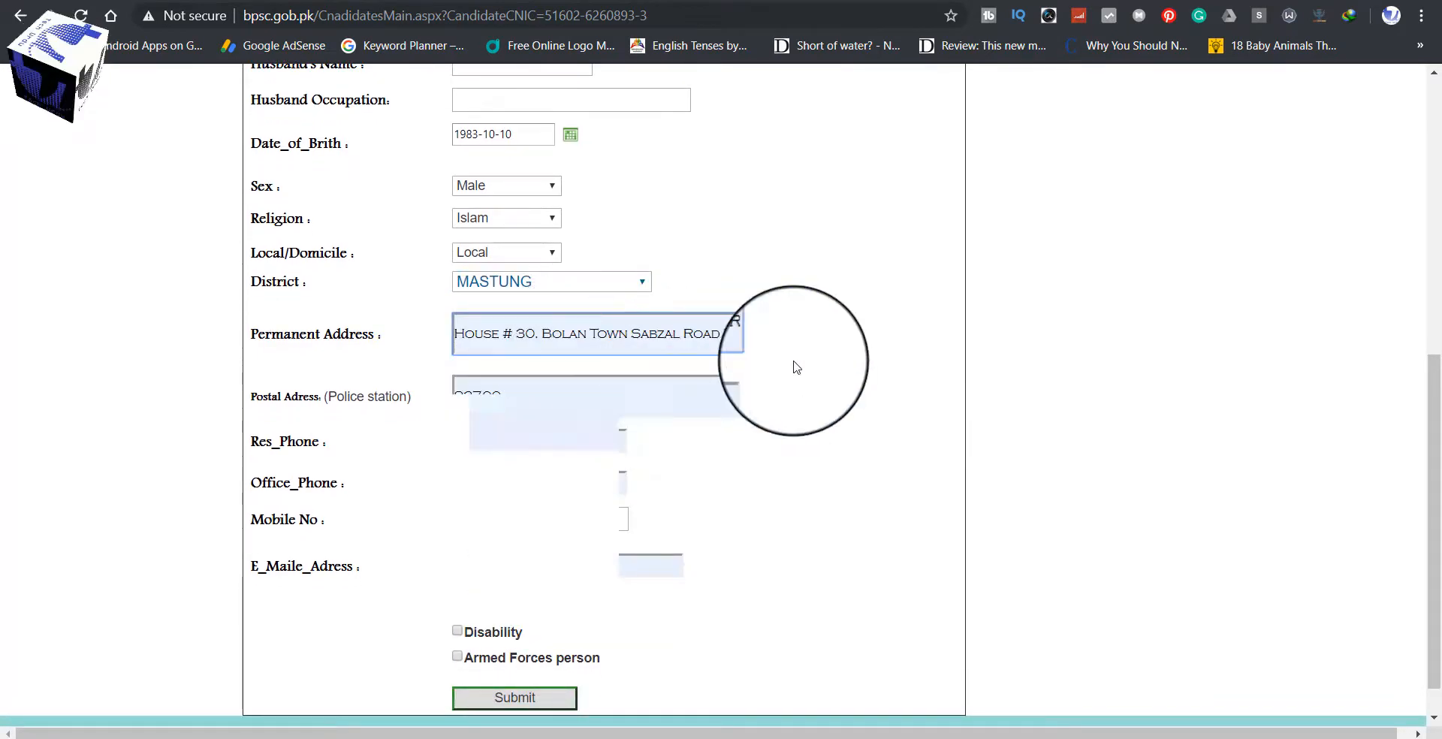
scroll(795, 363, "down", 1)
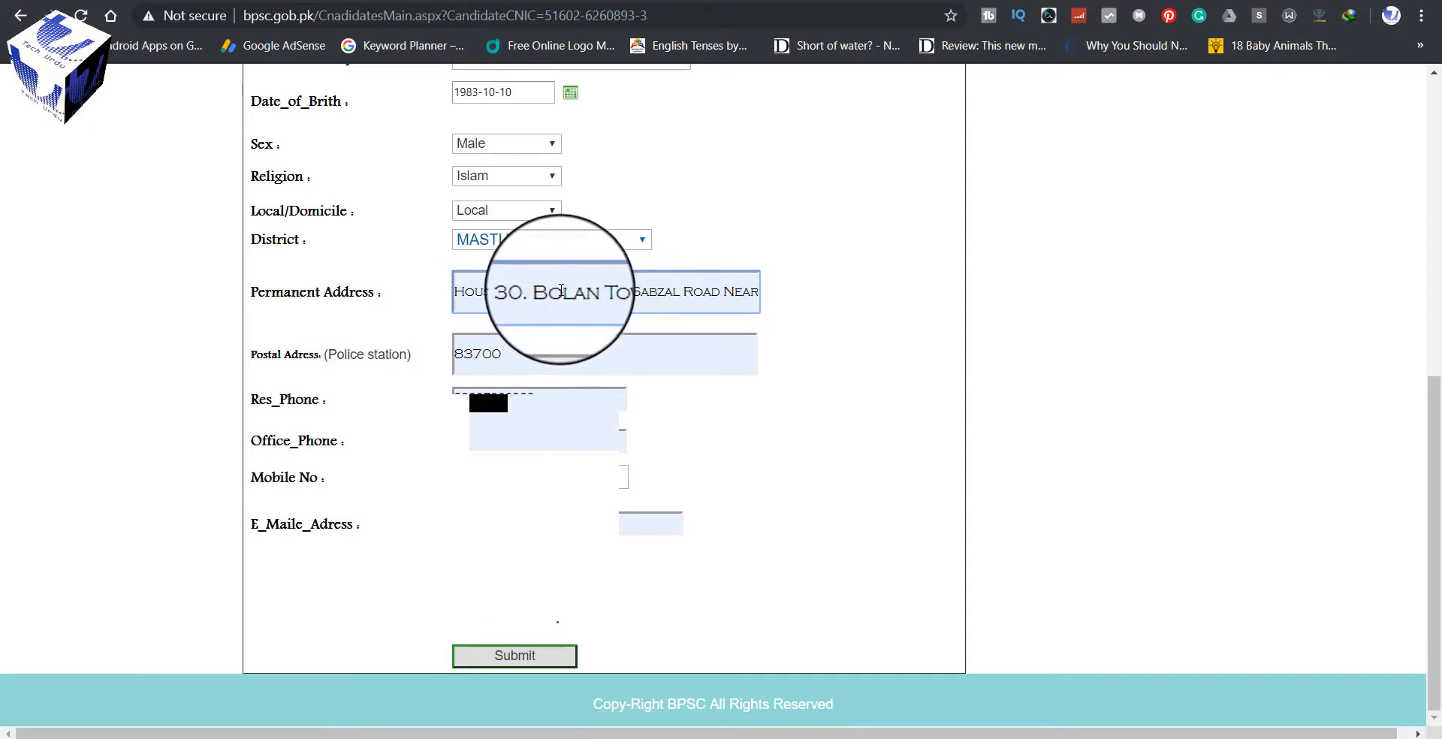
left_click(562, 293)
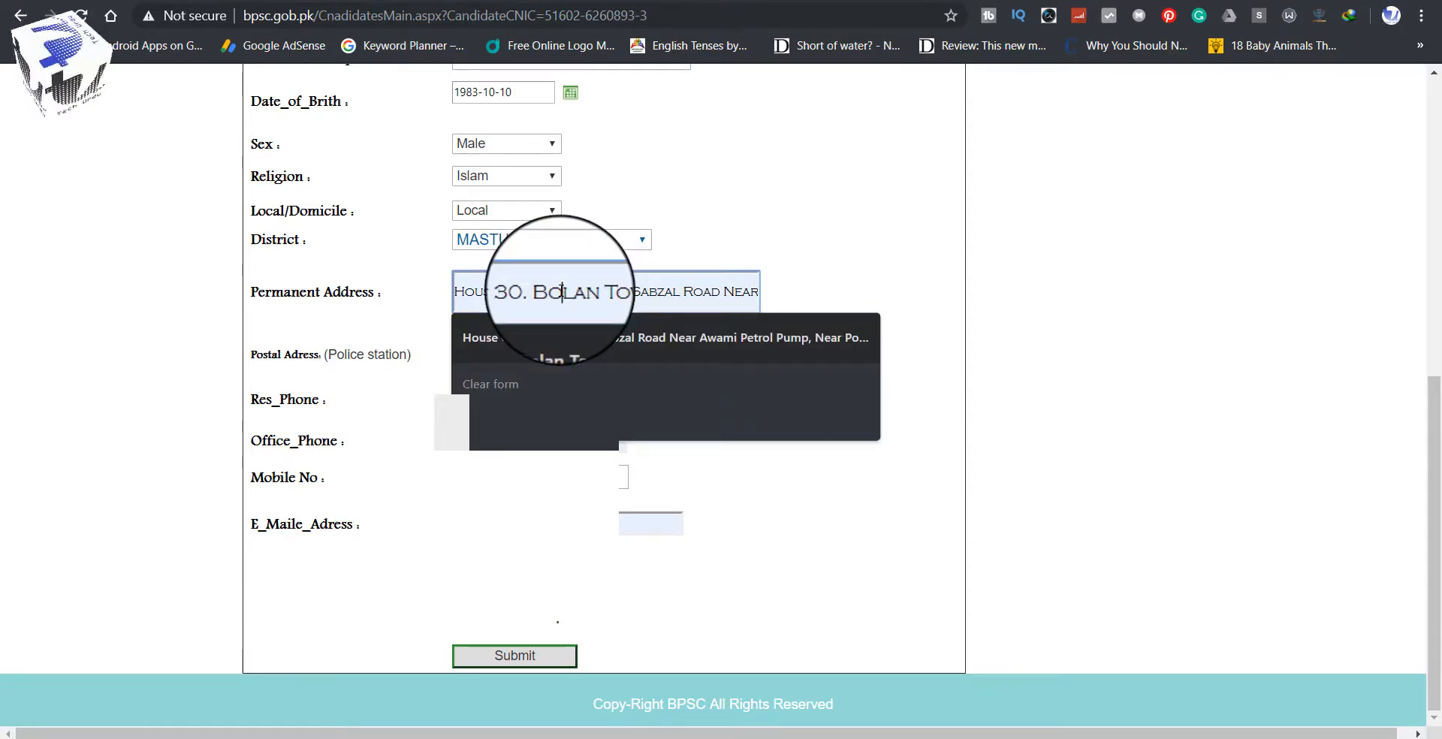
key("ctrl+a")
type("Ki")
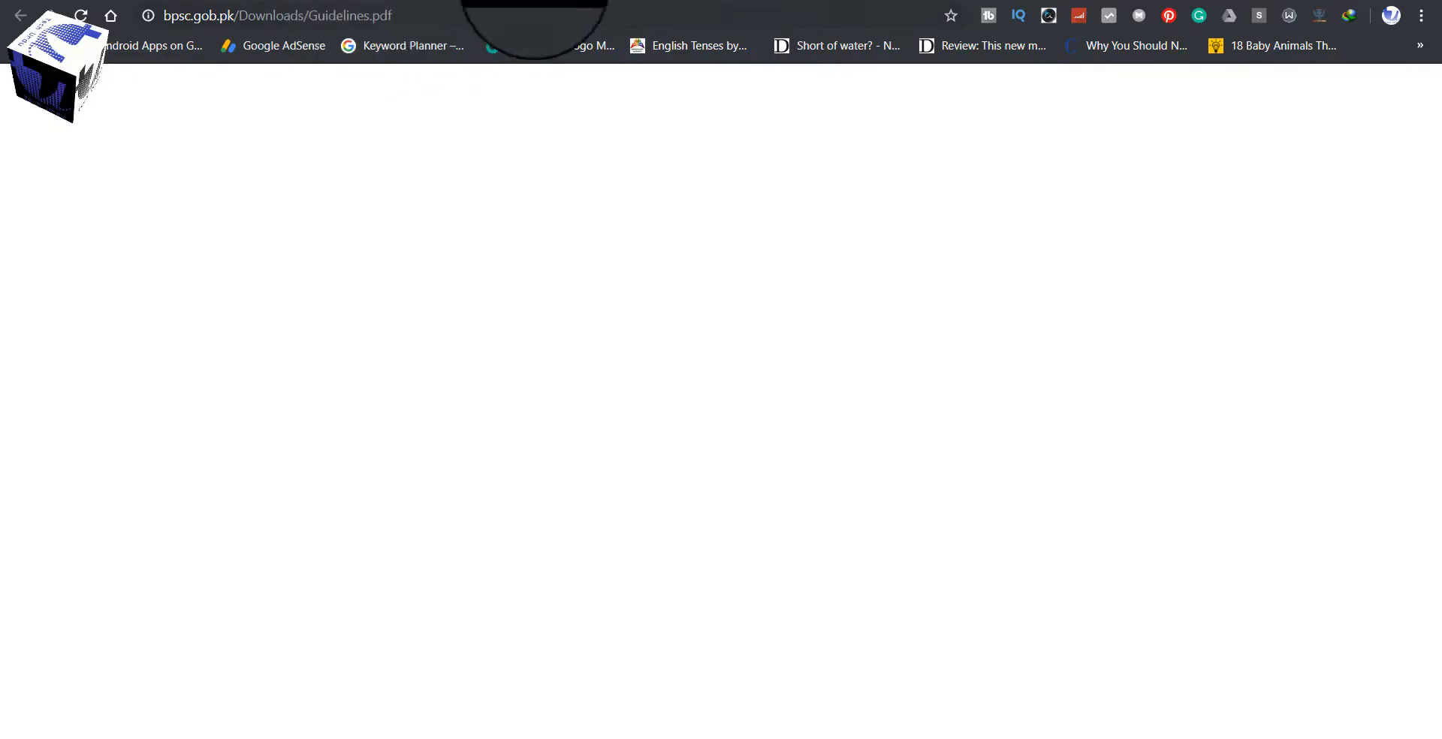
Step: Search Google in a new tab for 'postal code of mastung', finding 88200
left_click(713, 0)
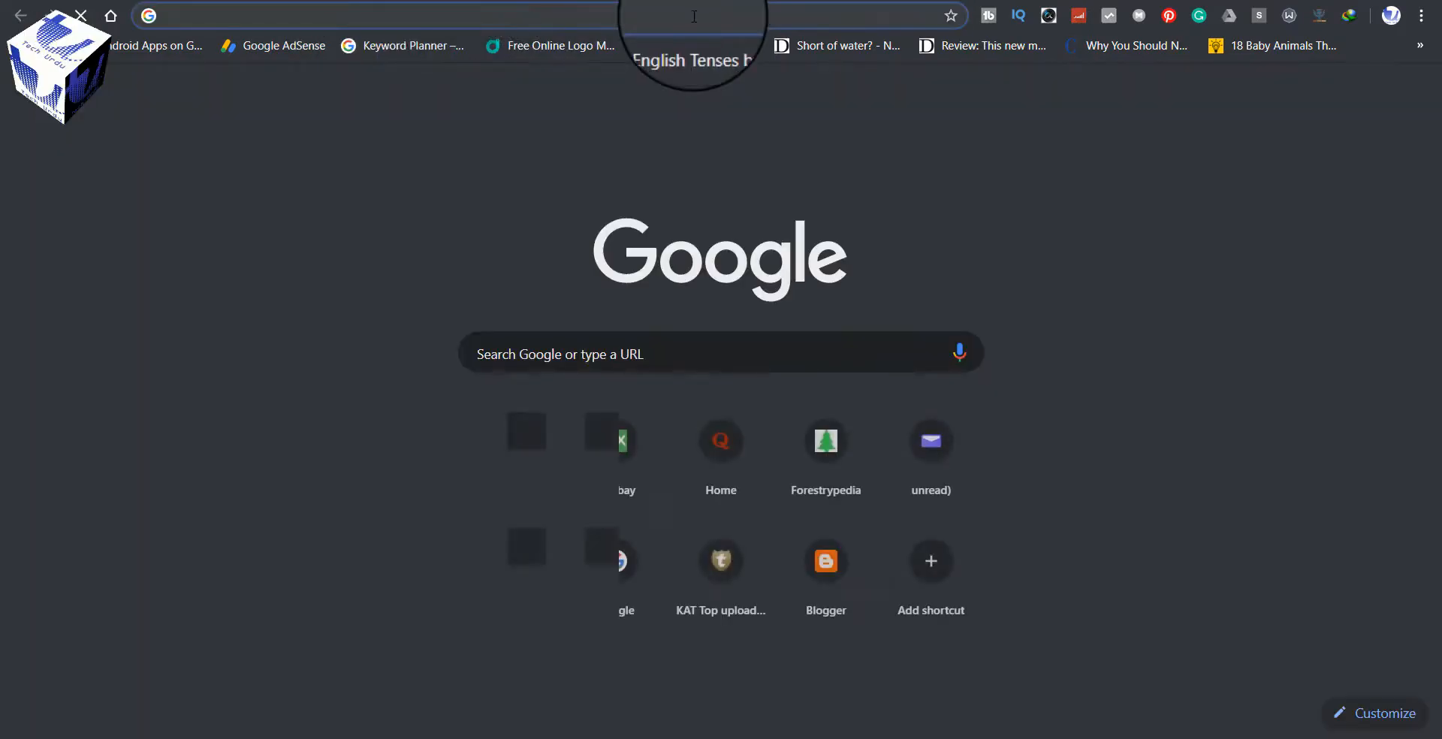
type("postal code of mastung")
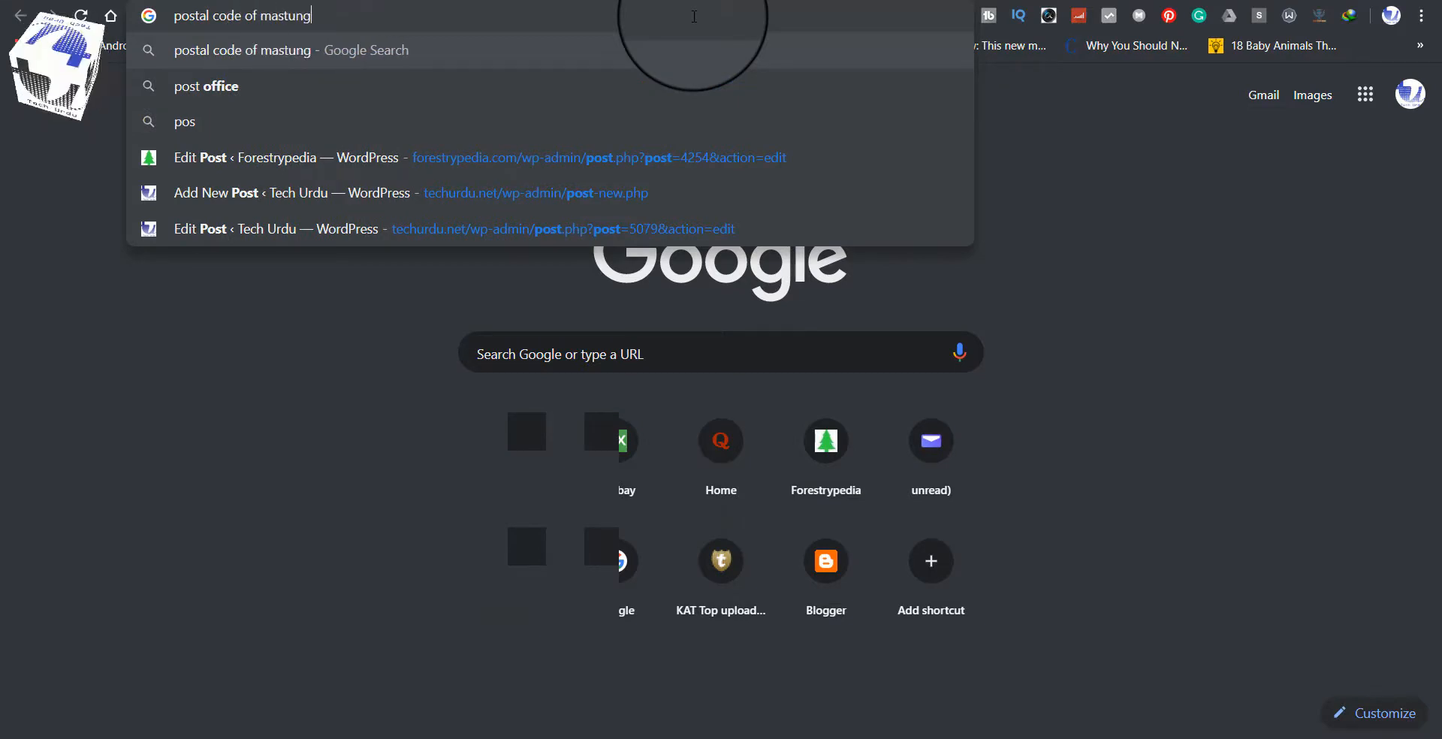
key("Return")
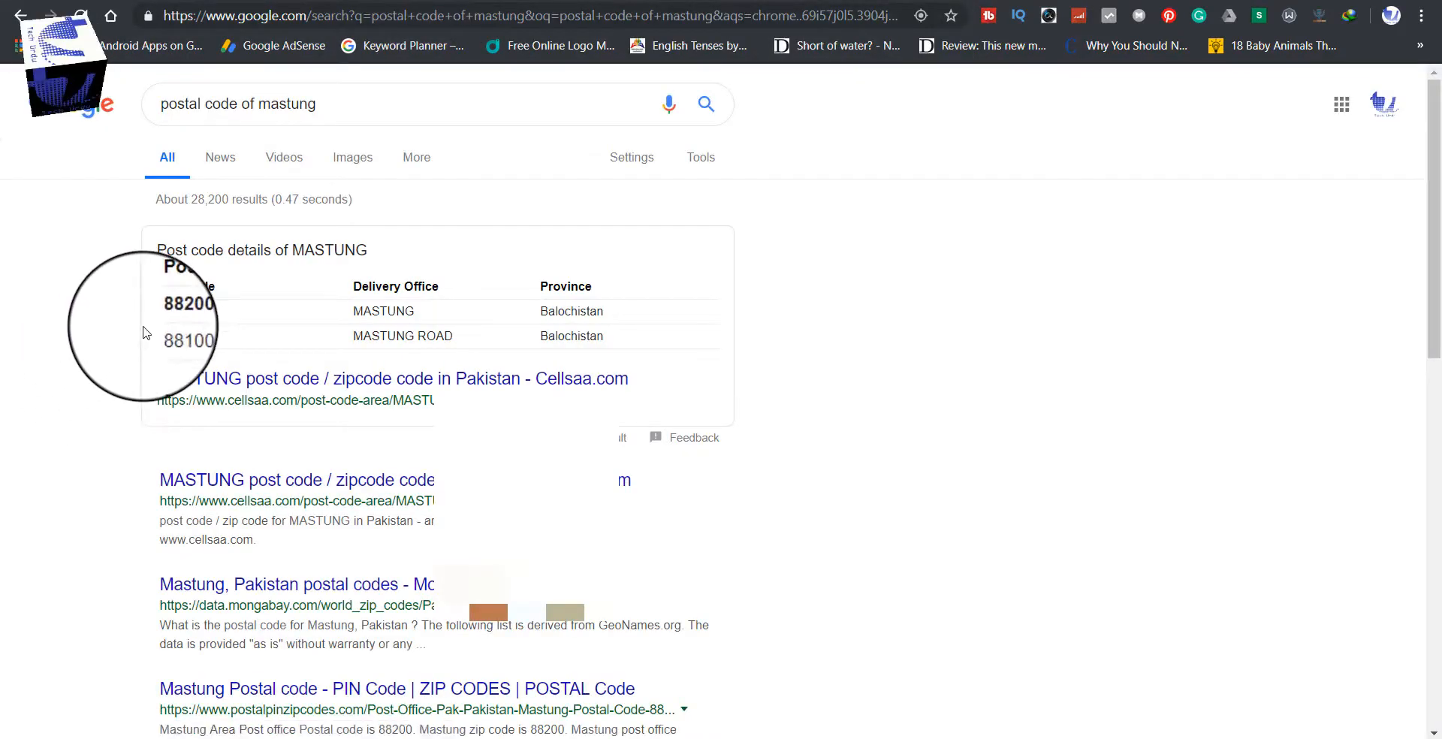
scroll(146, 332, "down", 1)
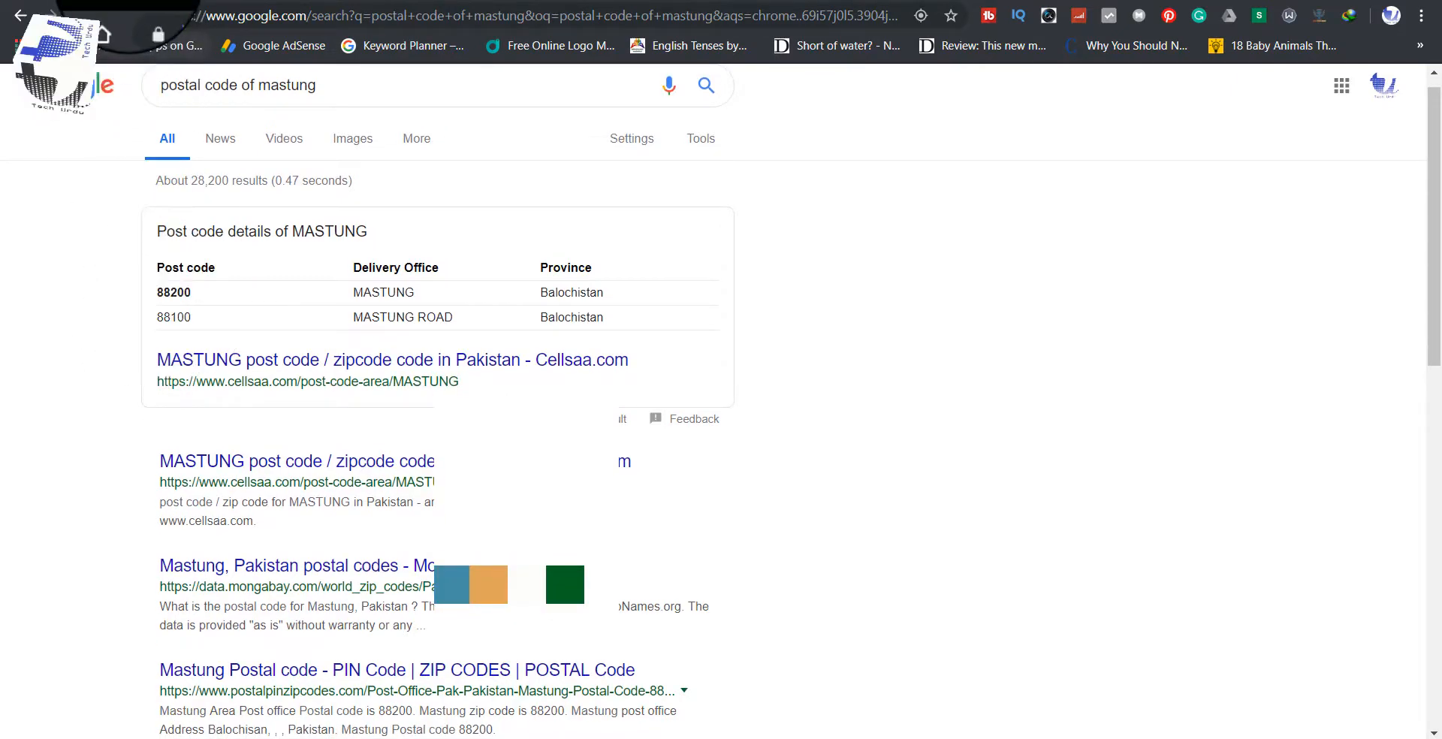
Step: Replace the postal code 83700 with 88200, dismiss autofill popups, and submit the form
left_click(127, 1)
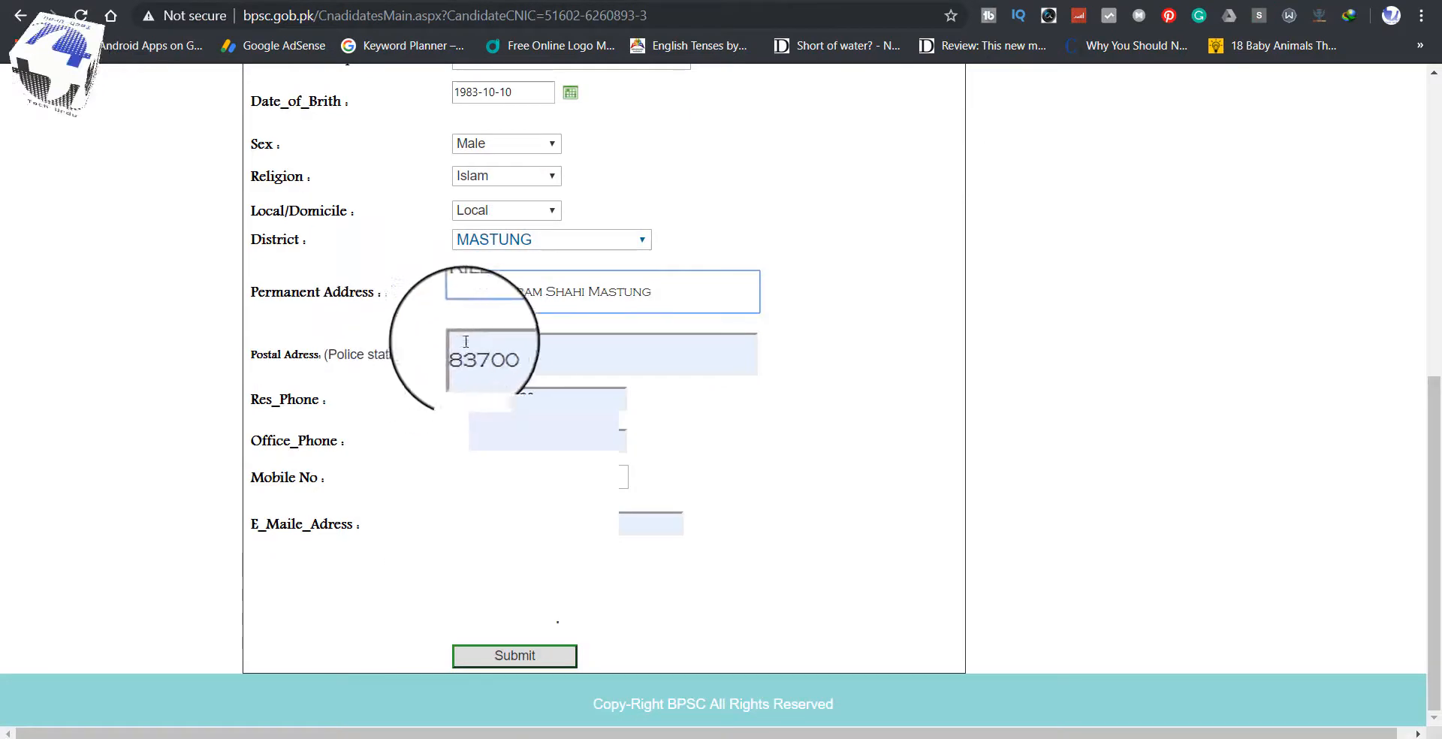
left_click_drag(513, 351, 441, 358)
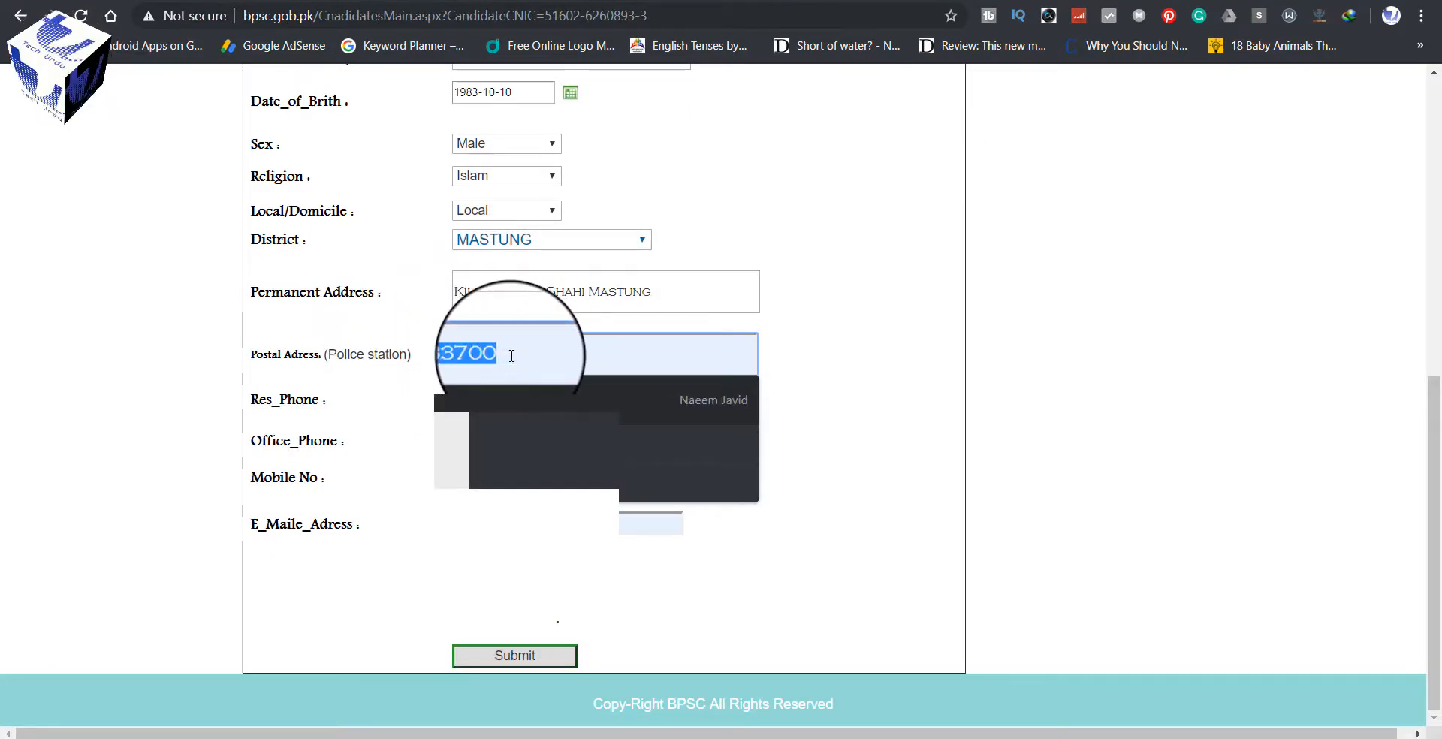
type("82")
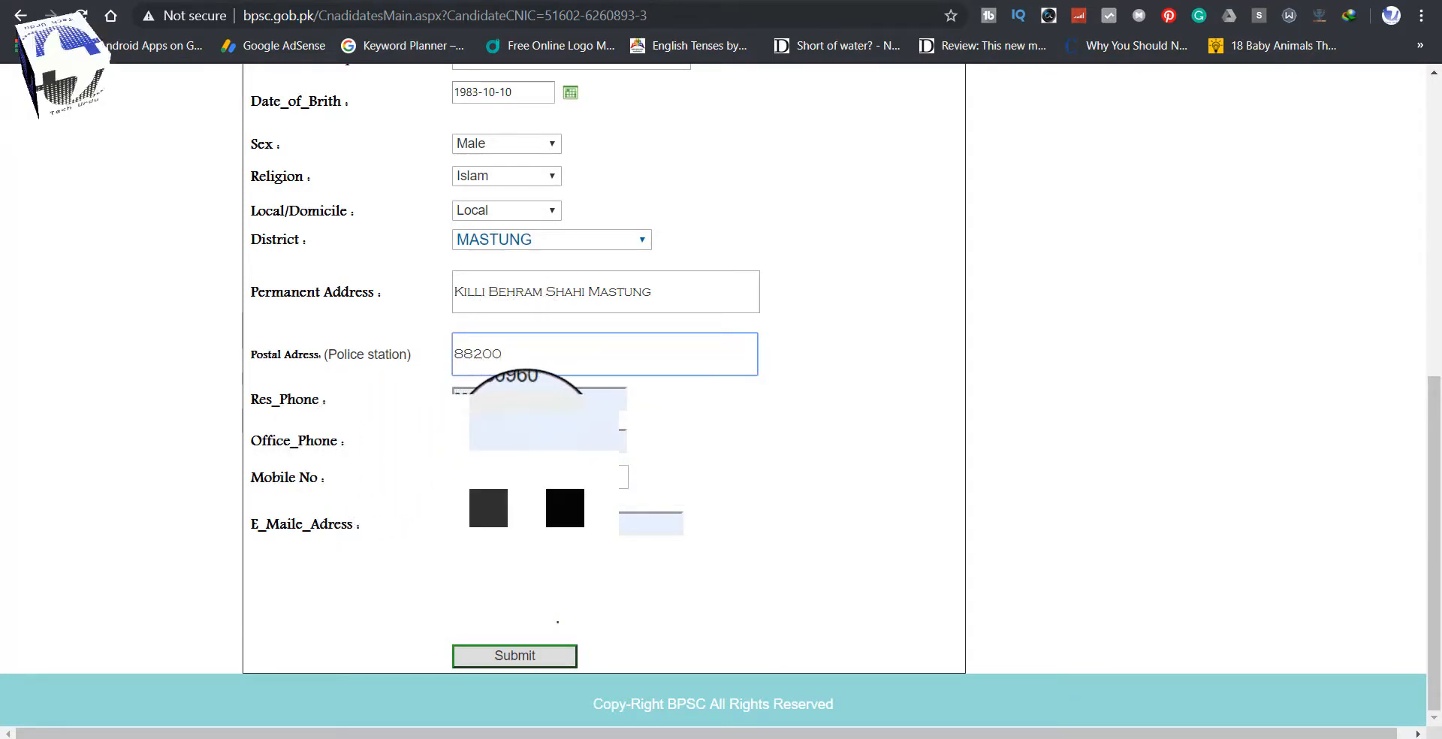
left_click(526, 441)
key("Escape")
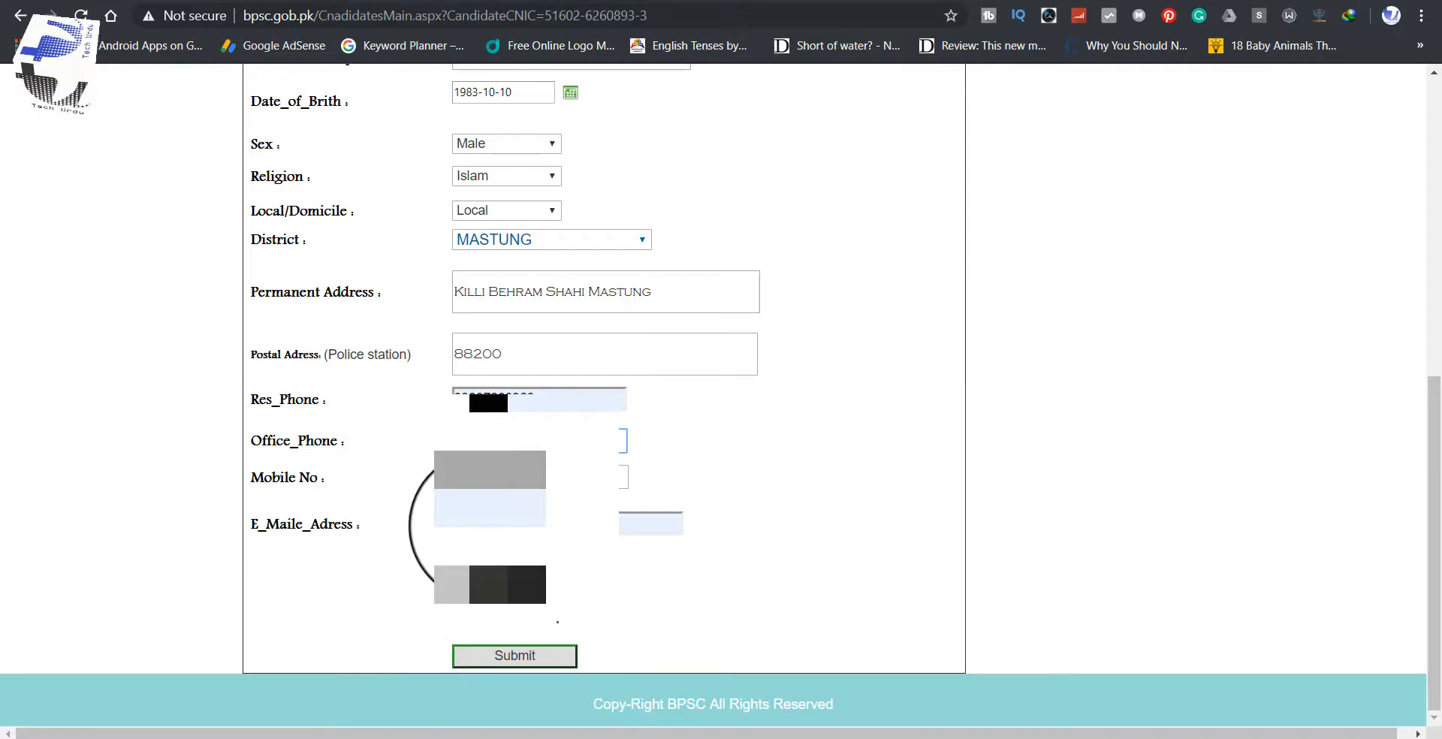
left_click(650, 524)
key("Escape")
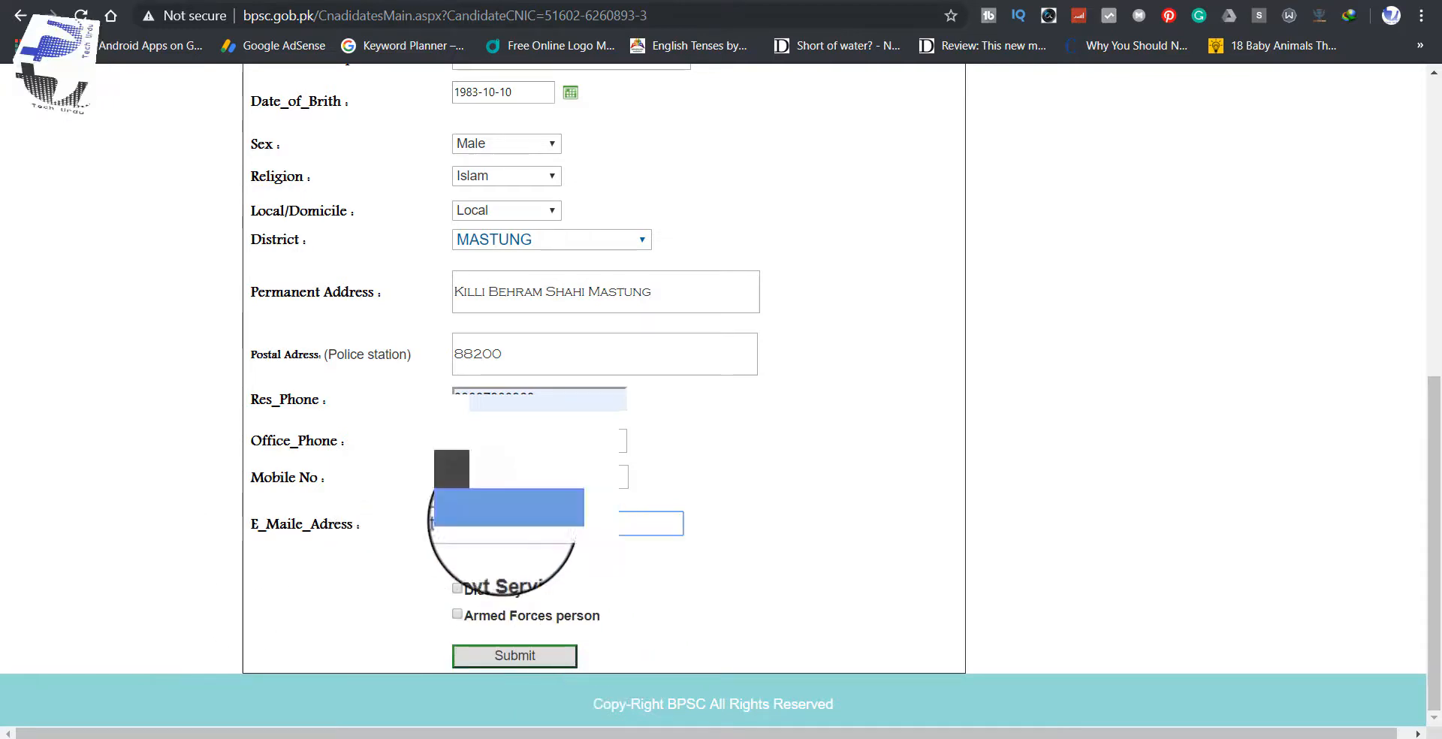
left_click(504, 661)
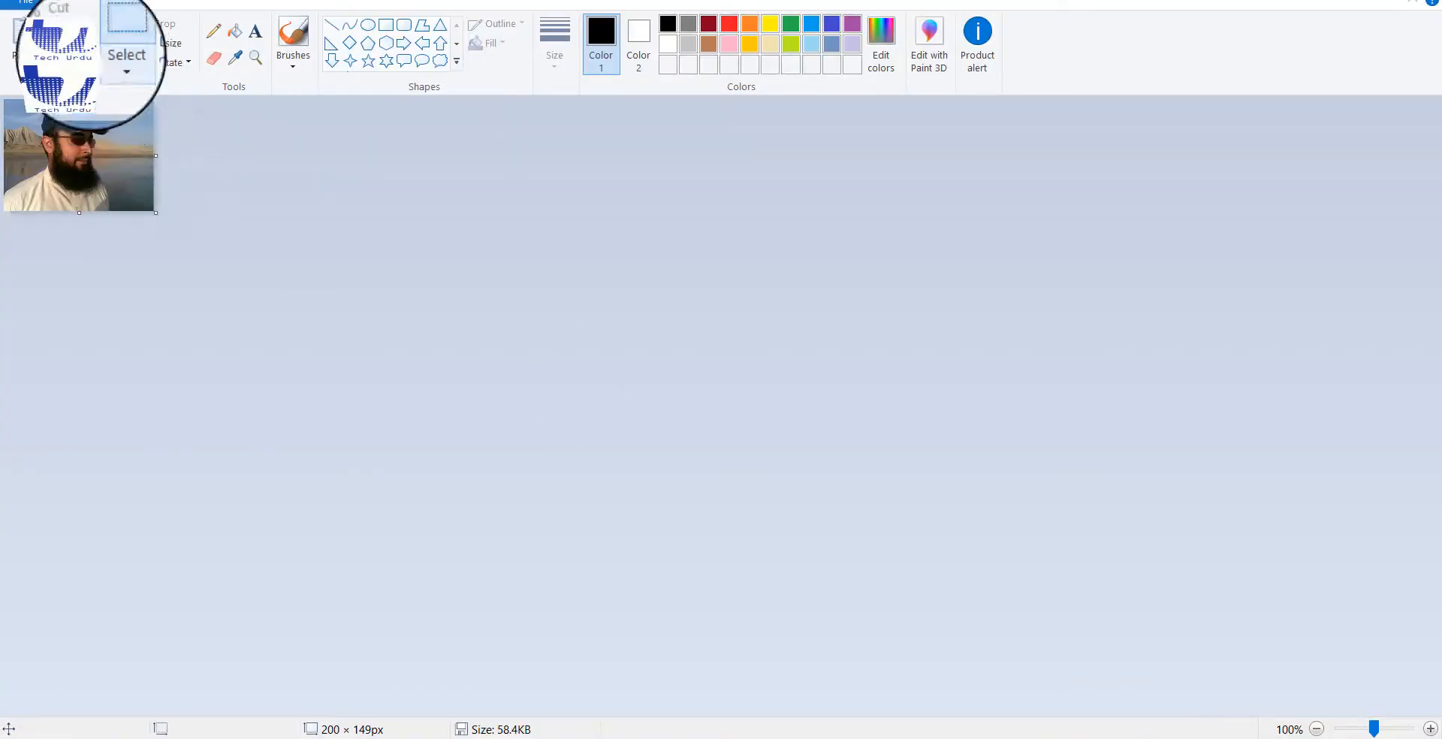
Step: Save the Paint picture on the Desktop as Untitled.jpg
left_click(27, 4)
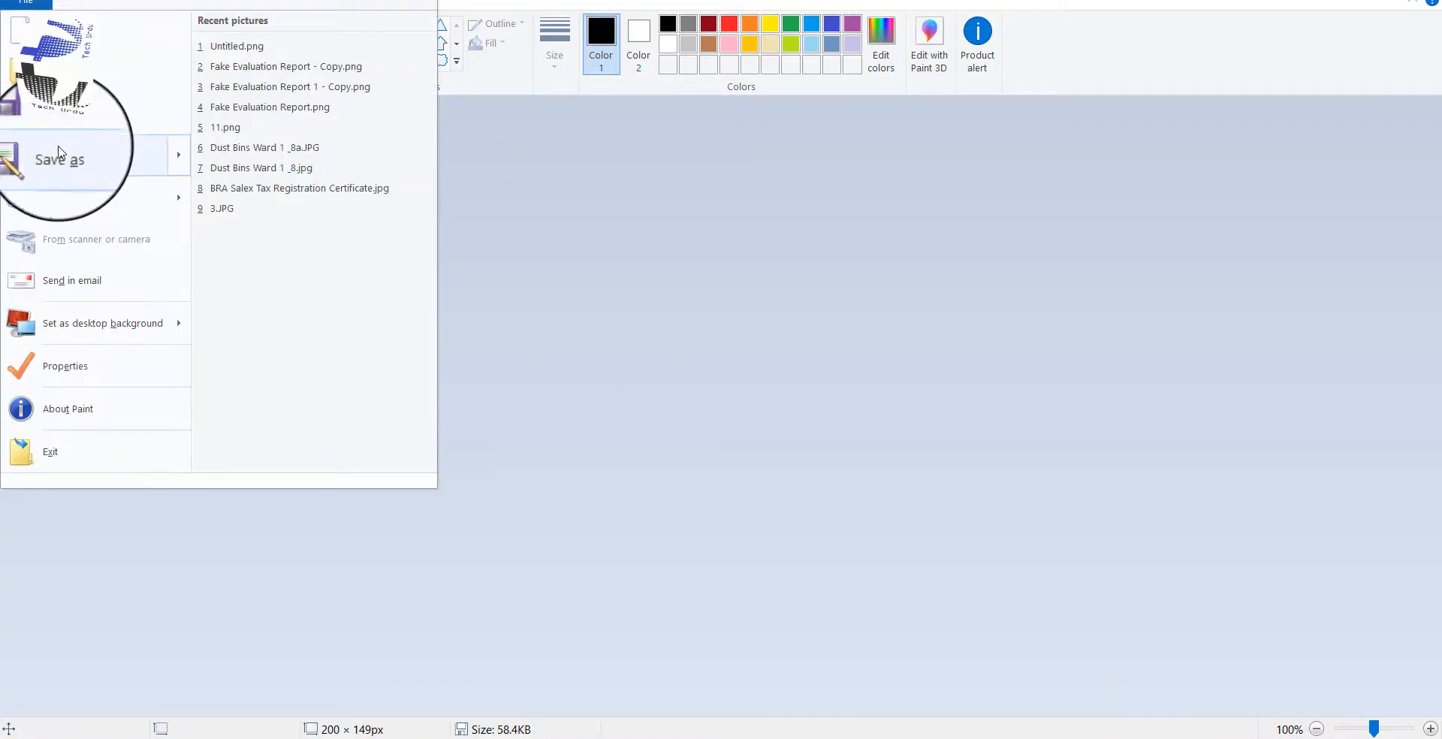
left_click(60, 155)
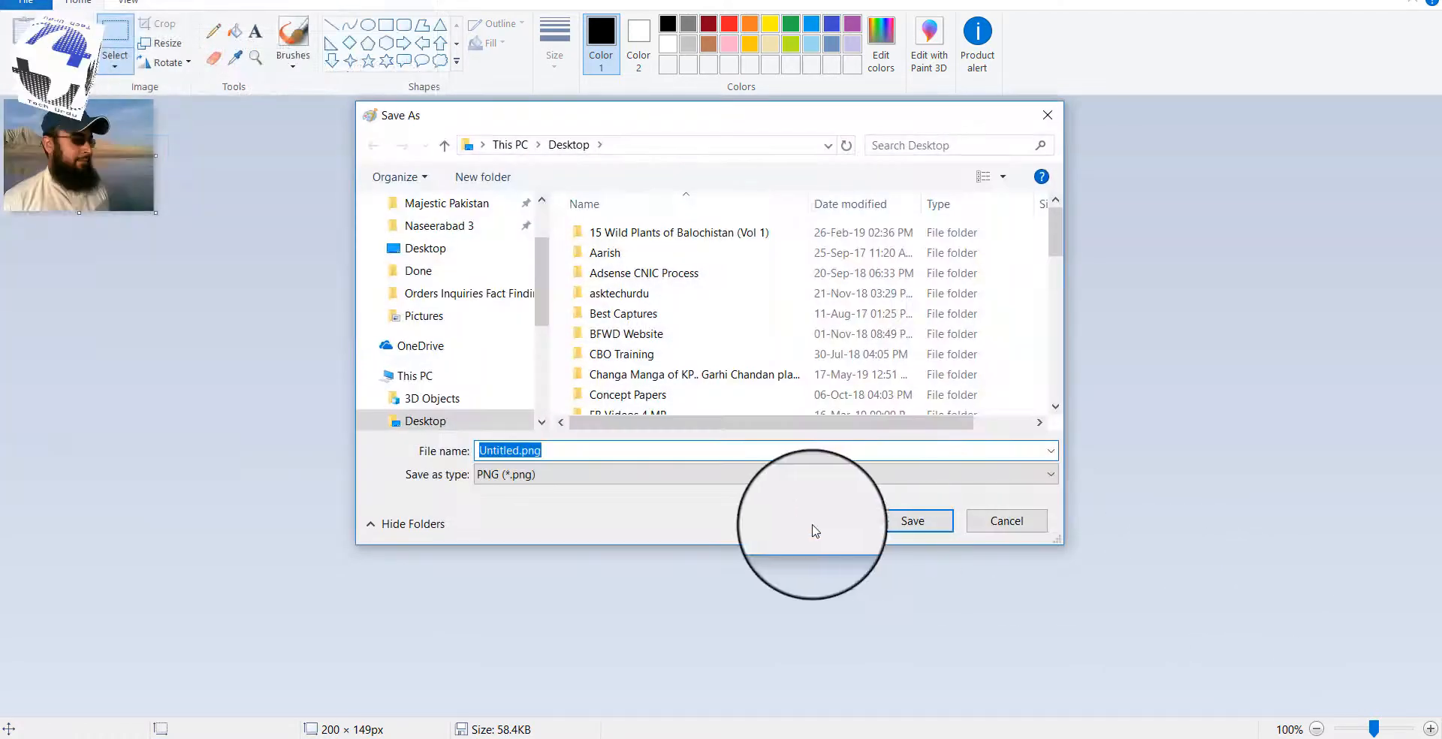
left_click(577, 451)
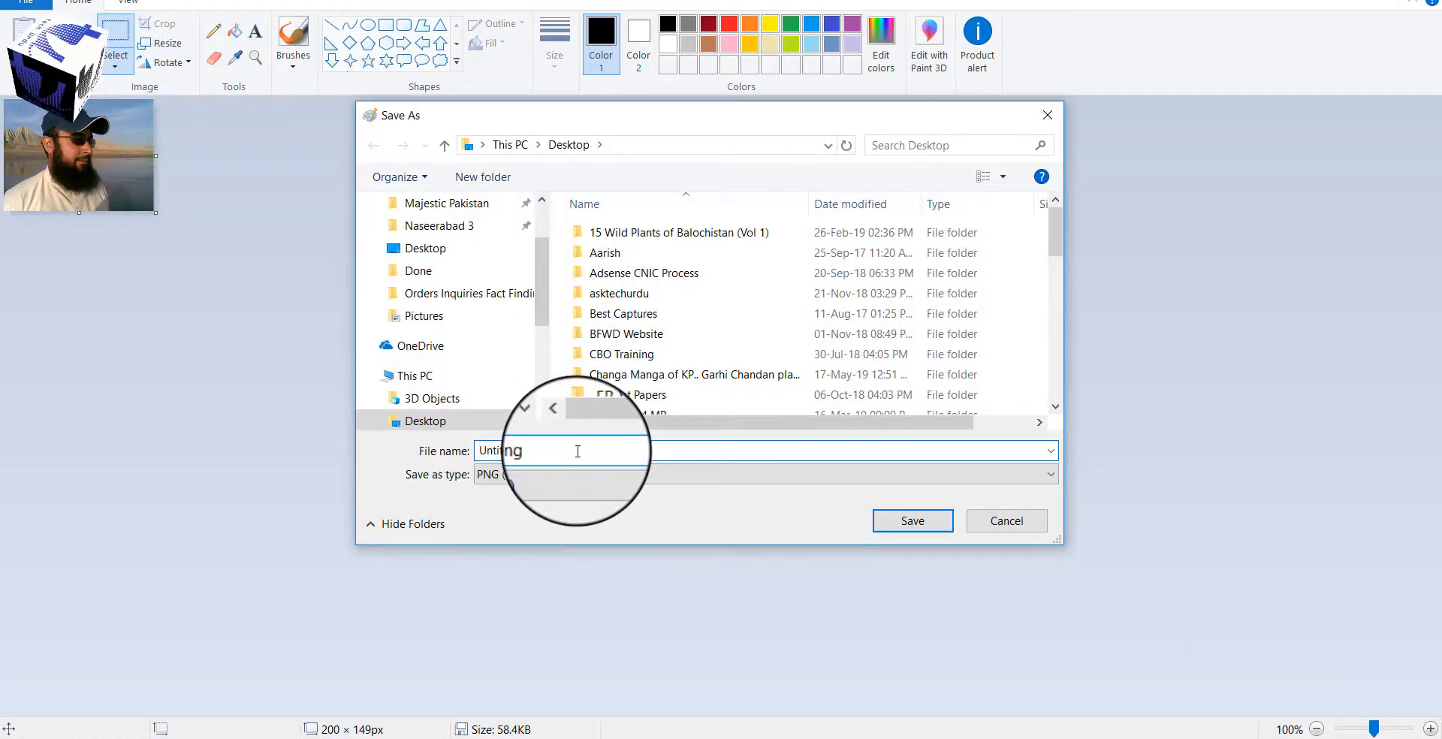
key("BackSpace")
key("BackSpace")
key("BackSpace")
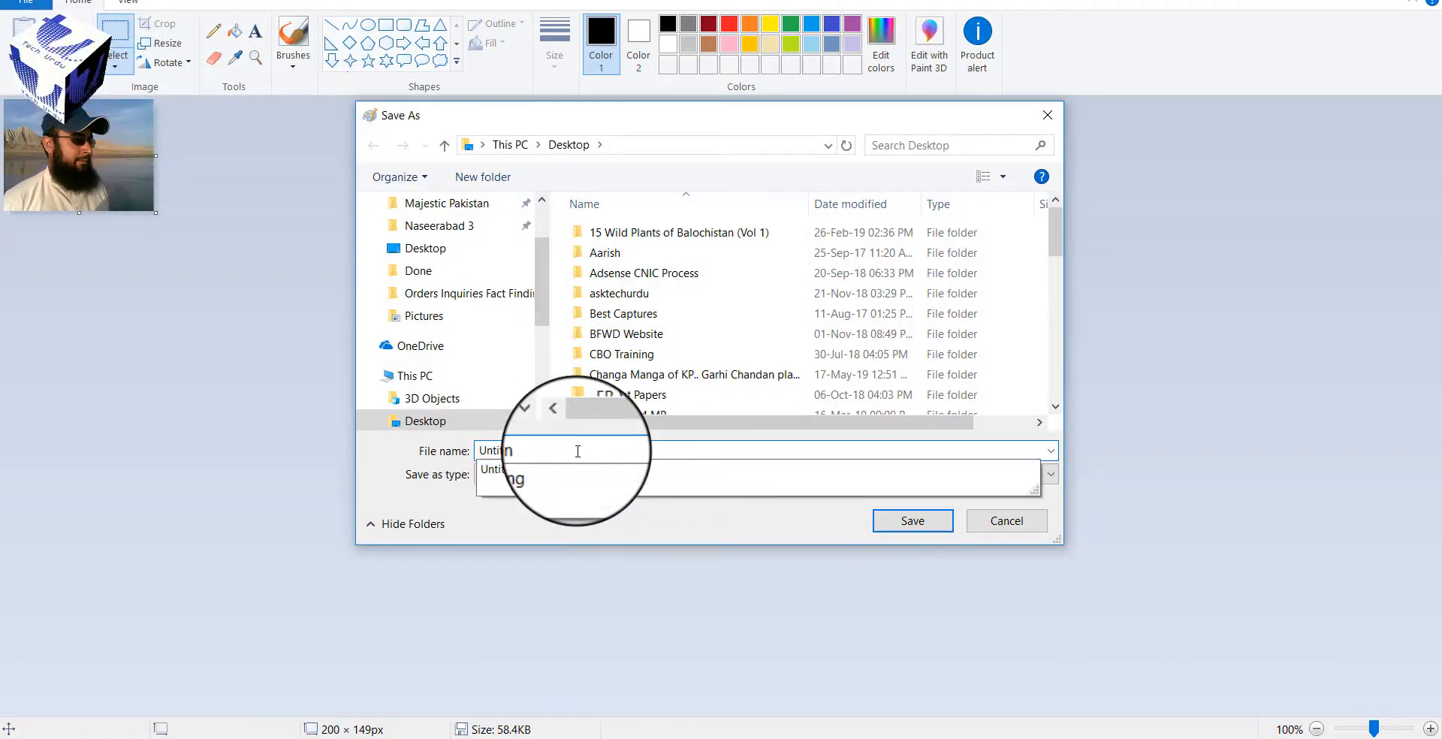
type("no")
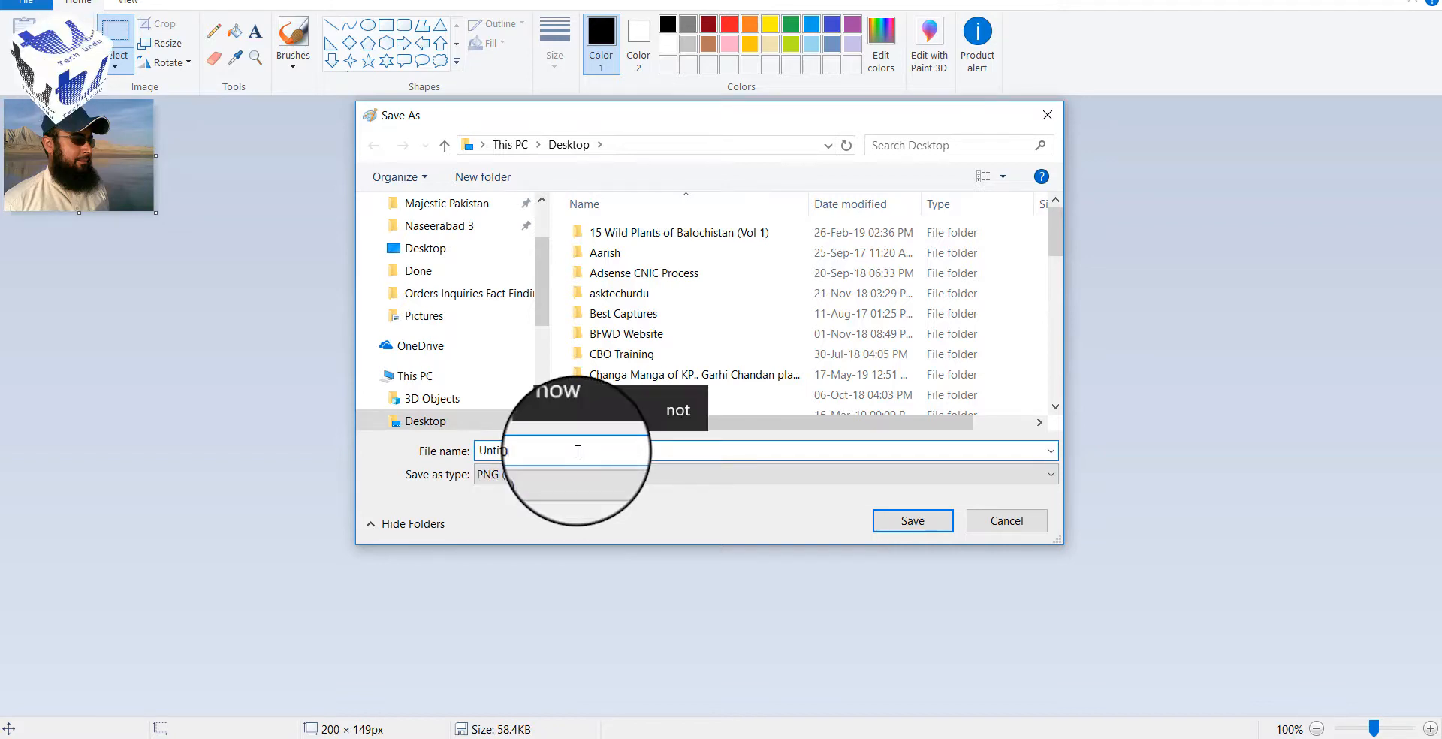
type("g")
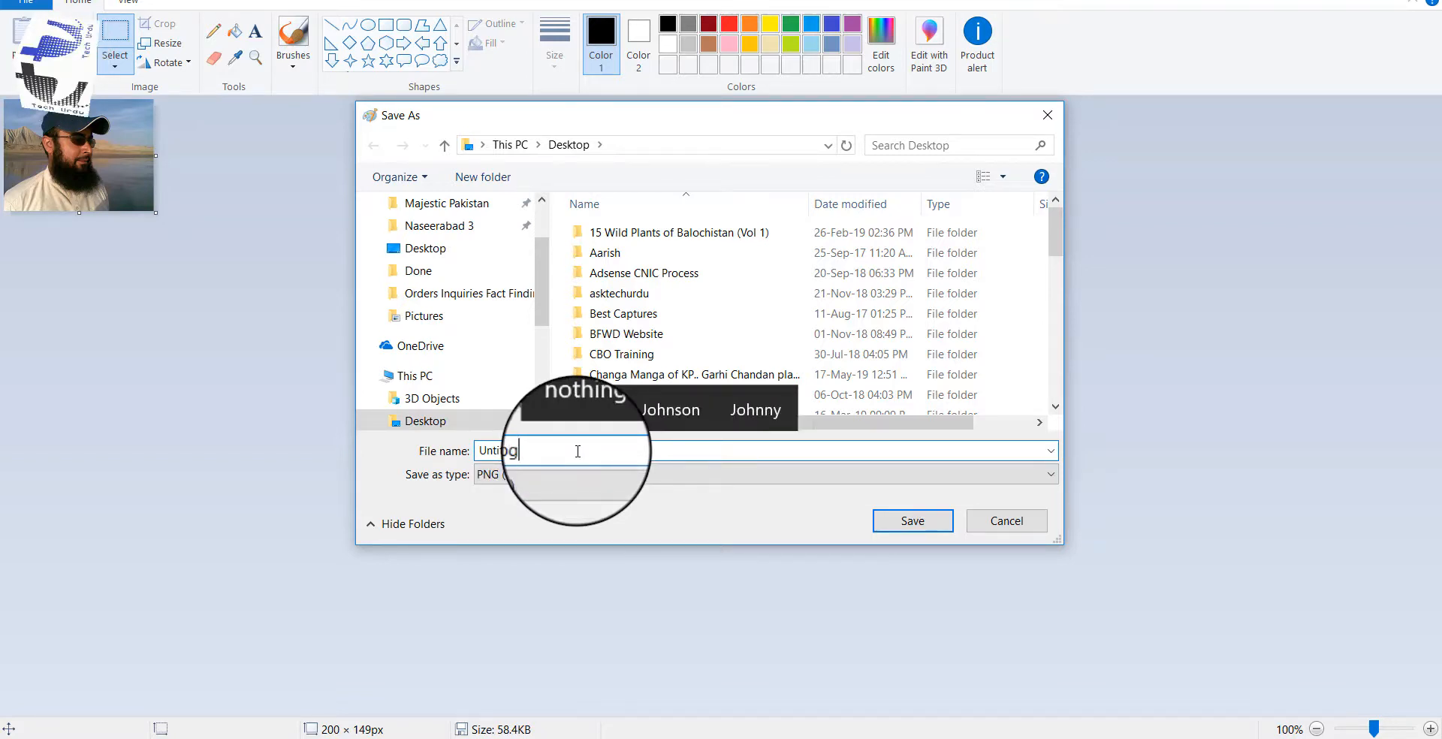
left_click(928, 531)
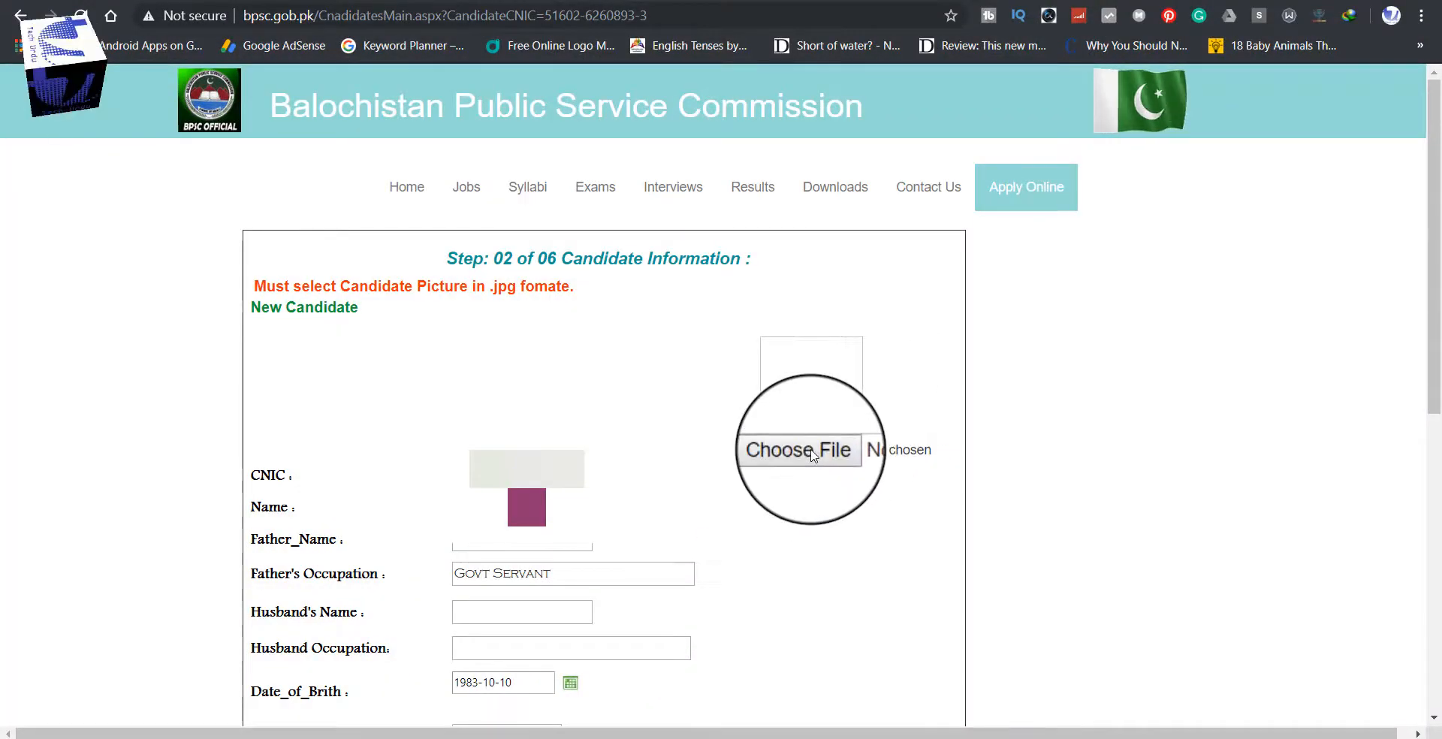
Step: Attach Untitled.jpg from the Desktop as the candidate picture and submit the form
left_click(810, 451)
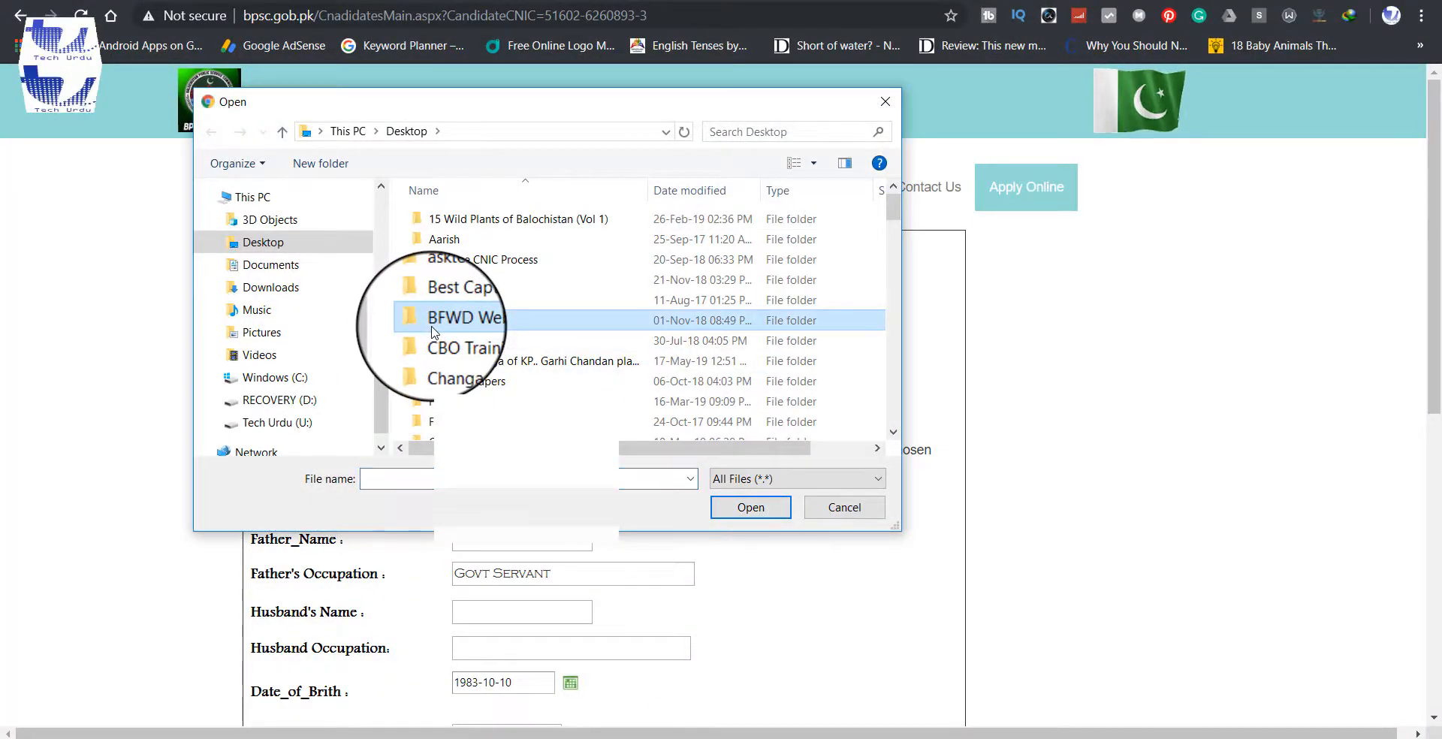
scroll(421, 316, "down", 15)
left_click(444, 267)
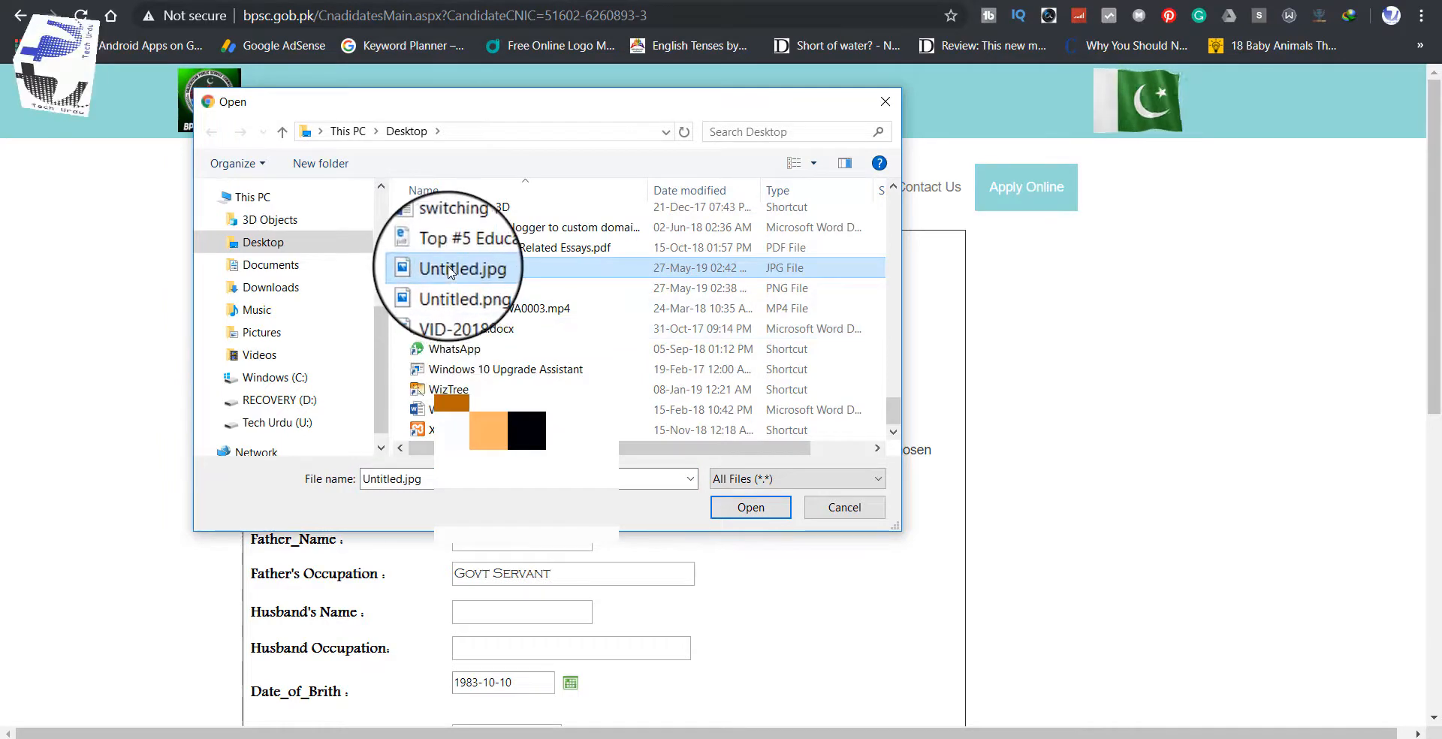
left_click(751, 502)
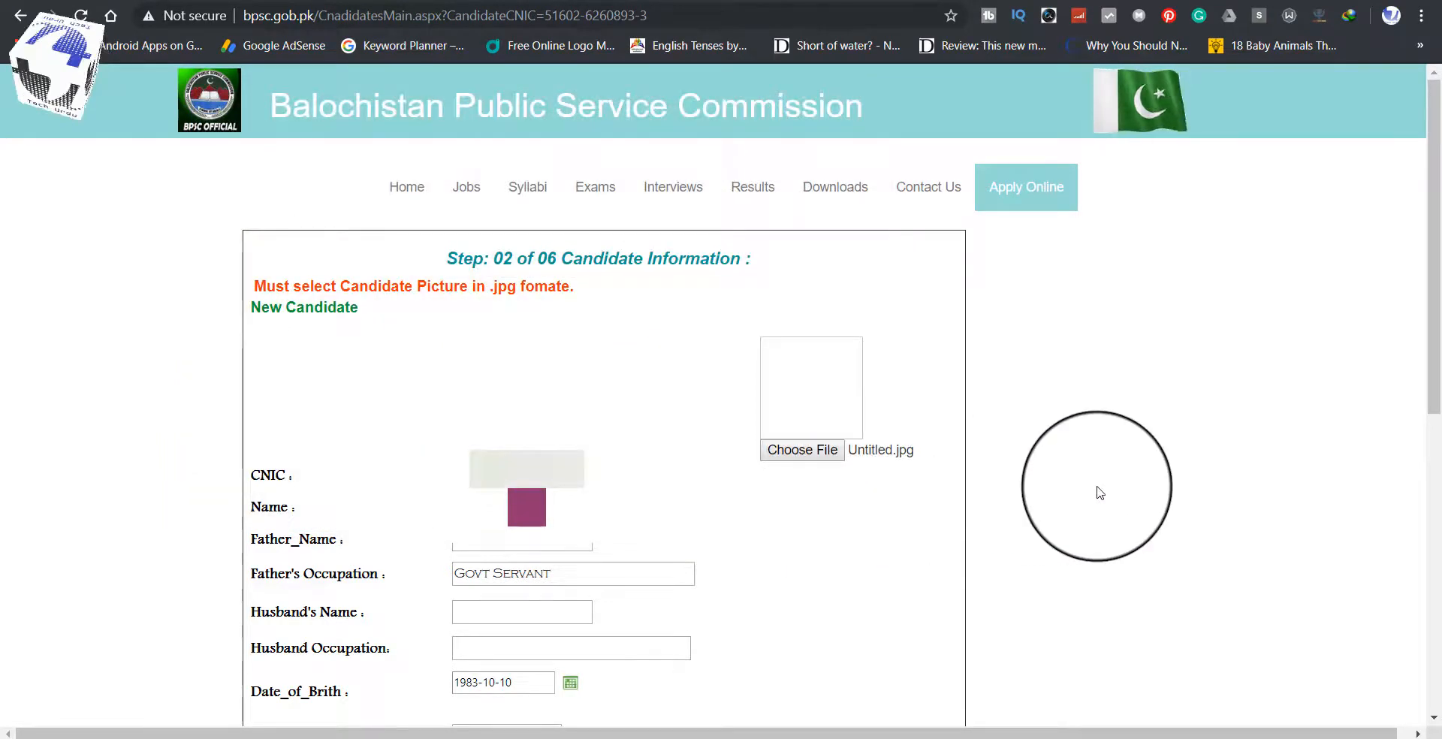
scroll(1101, 493, "down", 1)
scroll(1101, 493, "down", 7)
scroll(1101, 492, "up", 8)
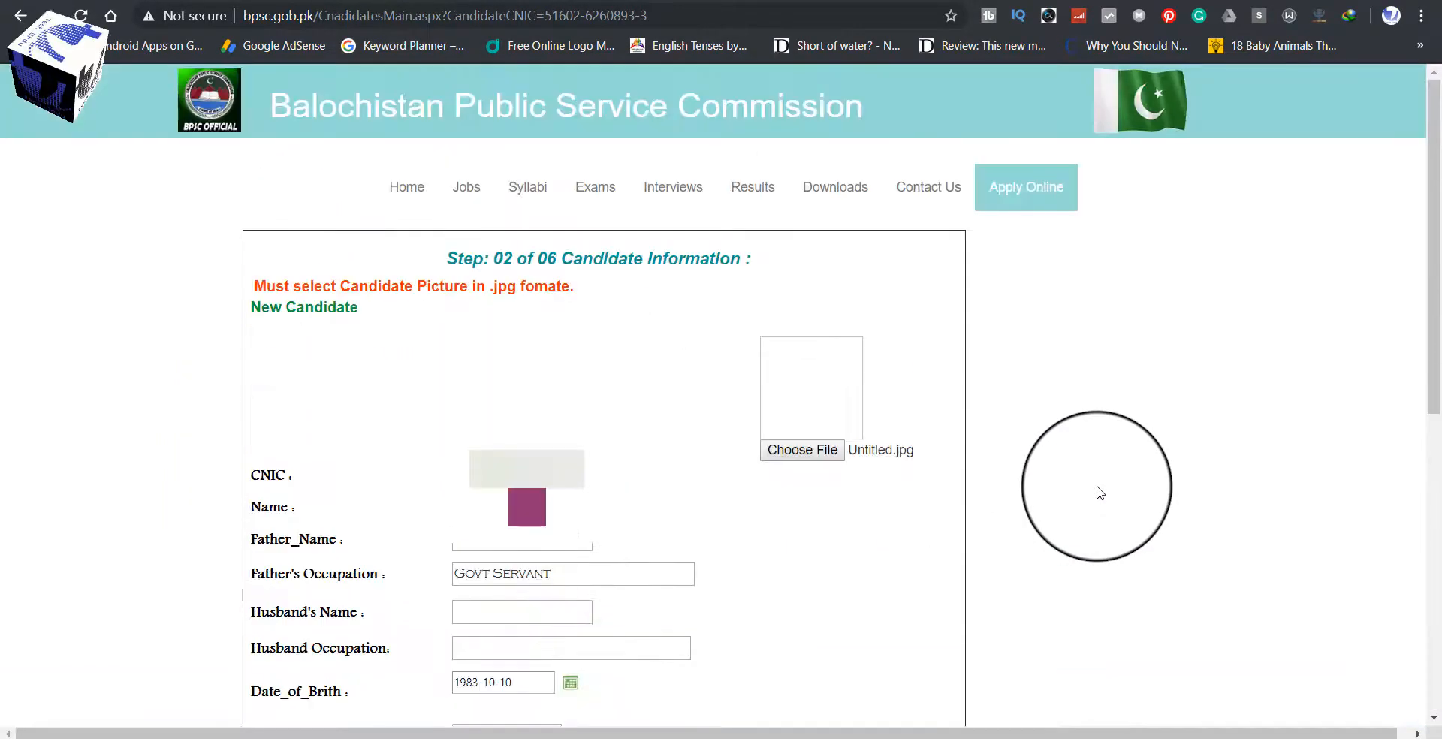
scroll(1101, 493, "down", 5)
scroll(1101, 493, "down", 3)
left_click(526, 661)
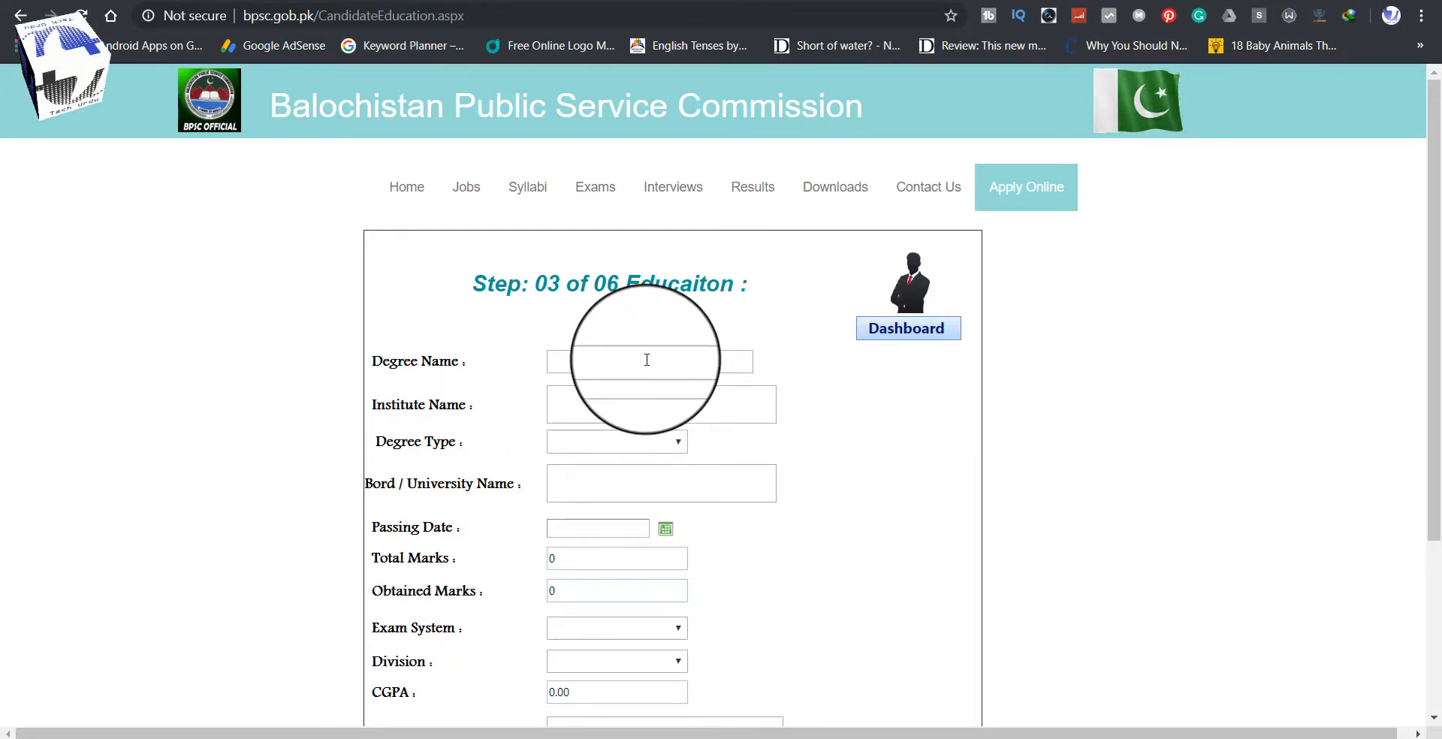
Step: Enter Matriculation as the degree name, choose Matric degree type, and complete the board name
scroll(646, 361, "down", 4)
scroll(203, 434, "up", 3)
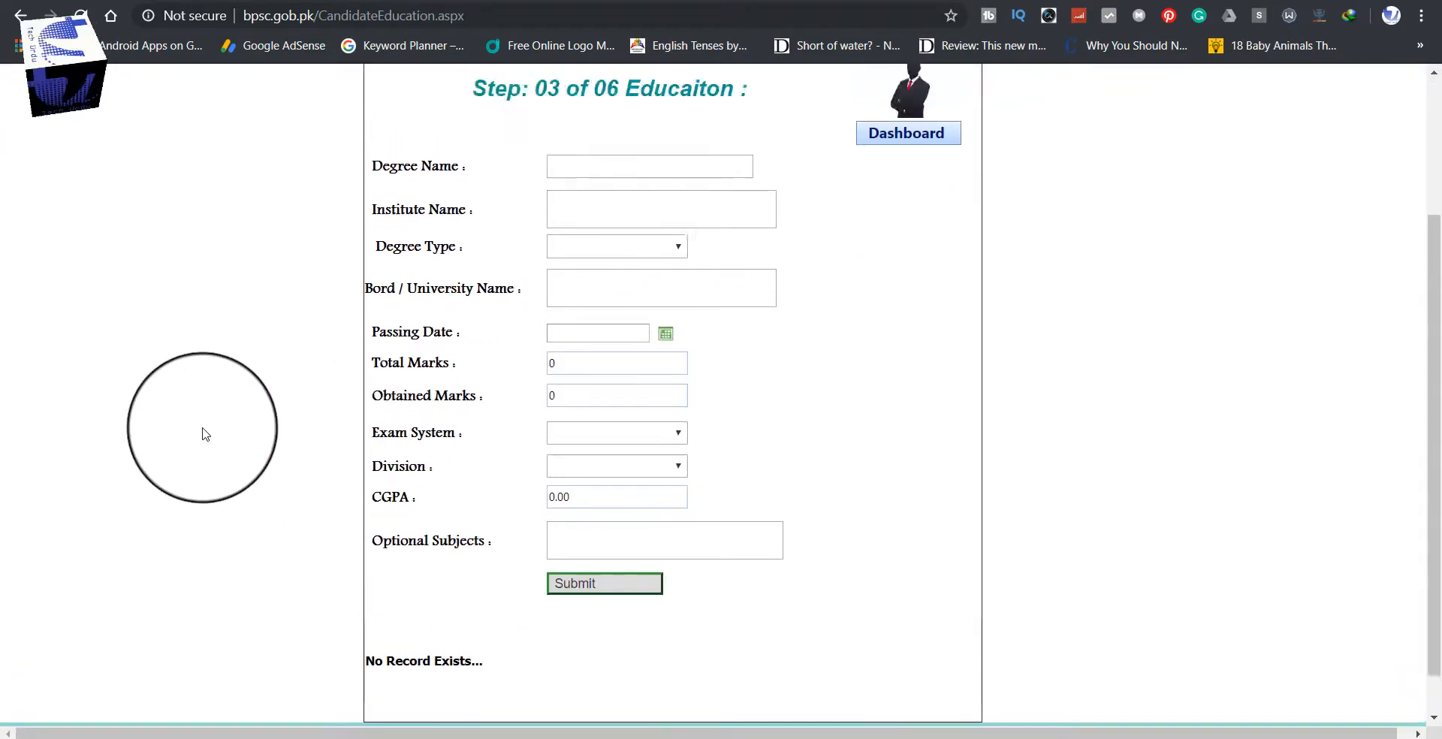
scroll(203, 434, "down", 2)
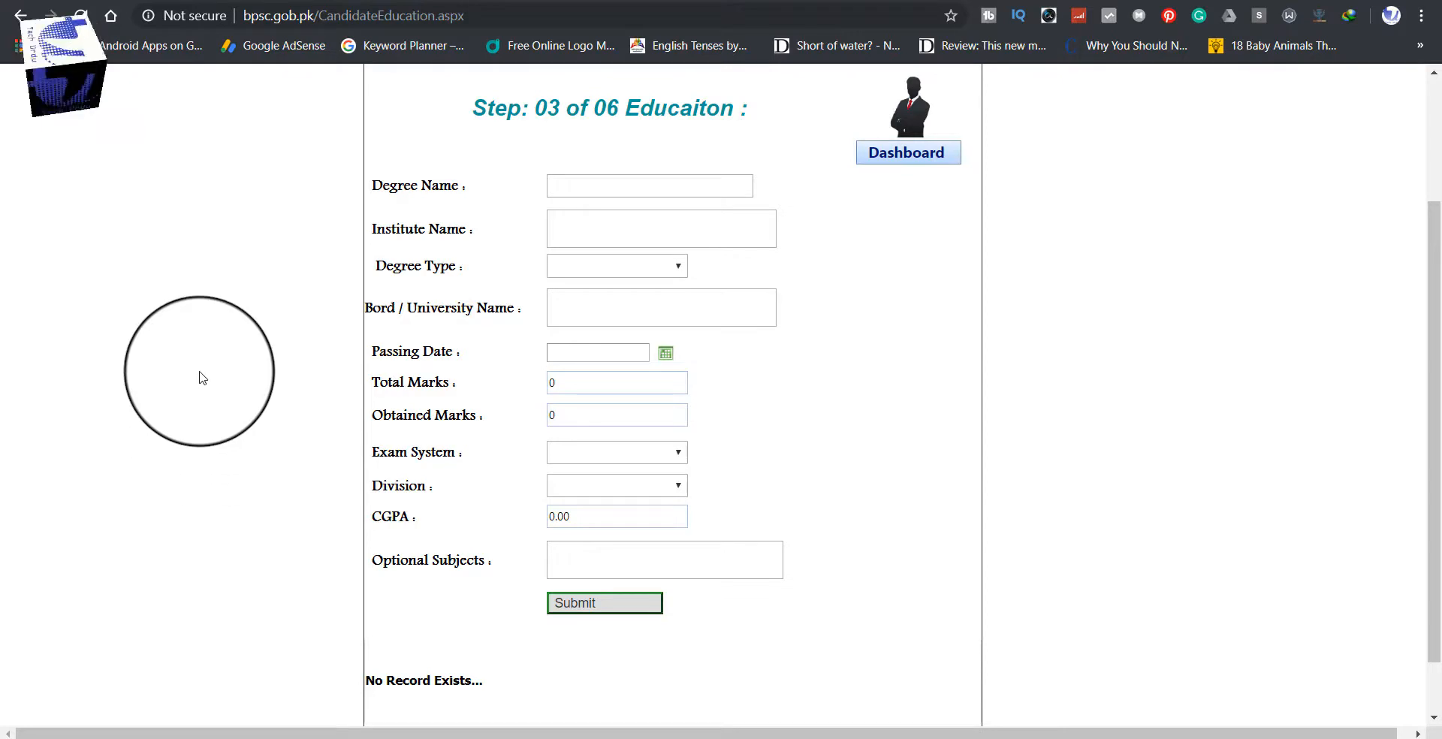
left_click(586, 189)
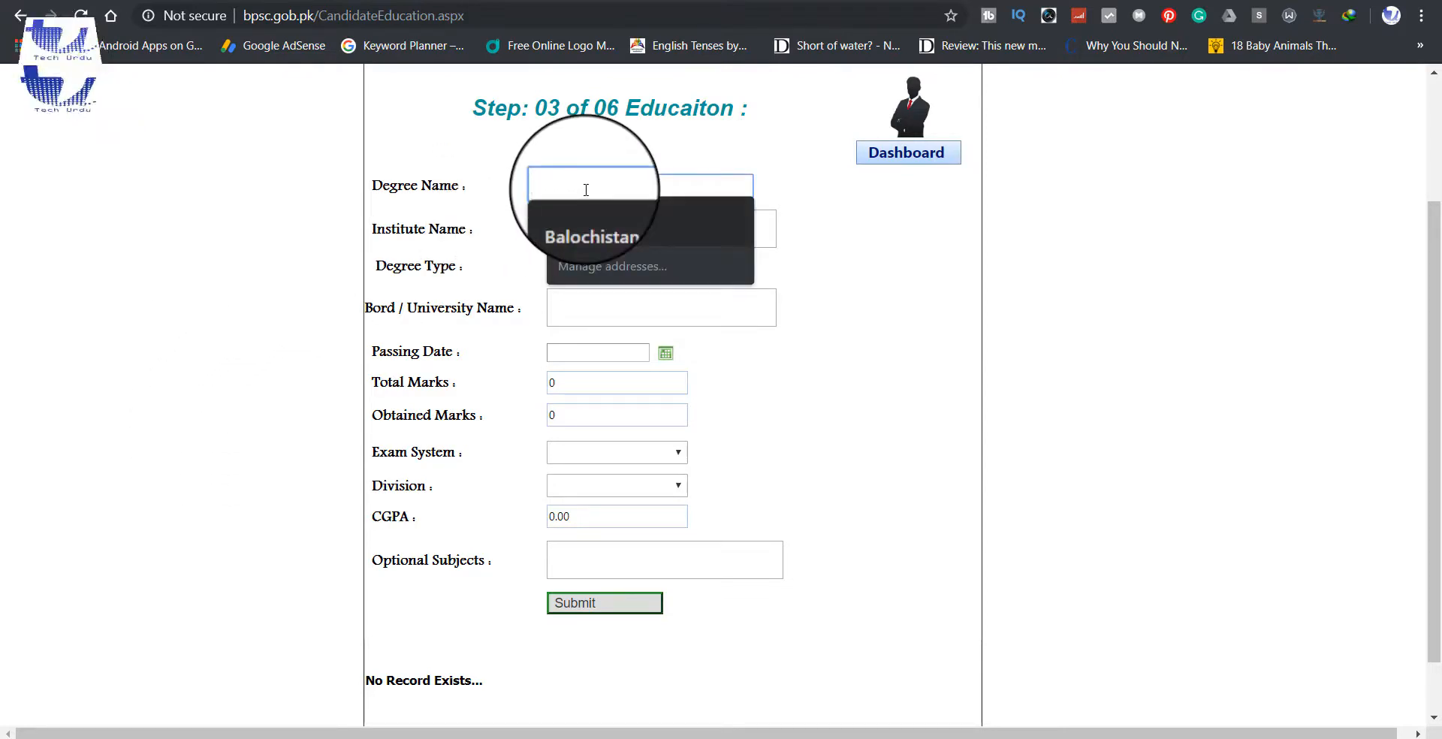
type("Matriculation")
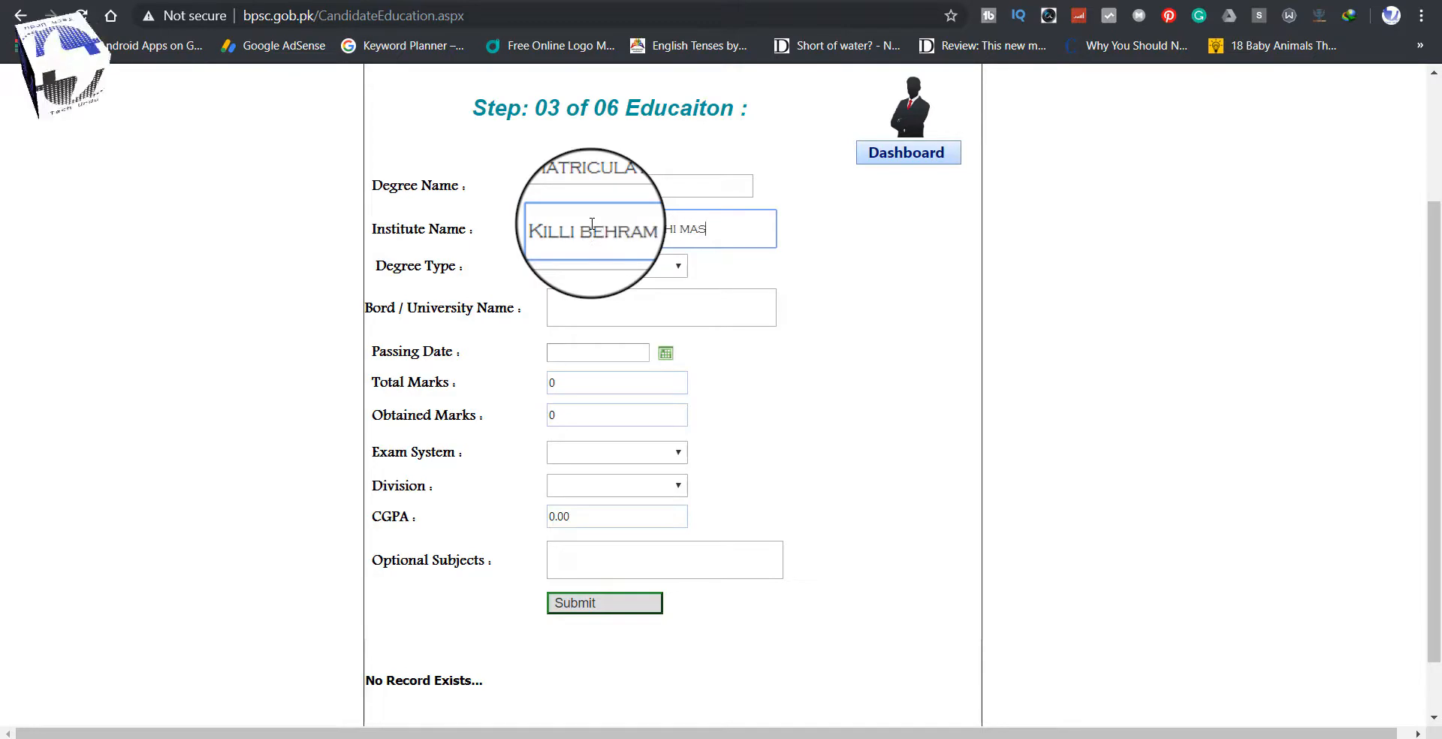
left_click(588, 266)
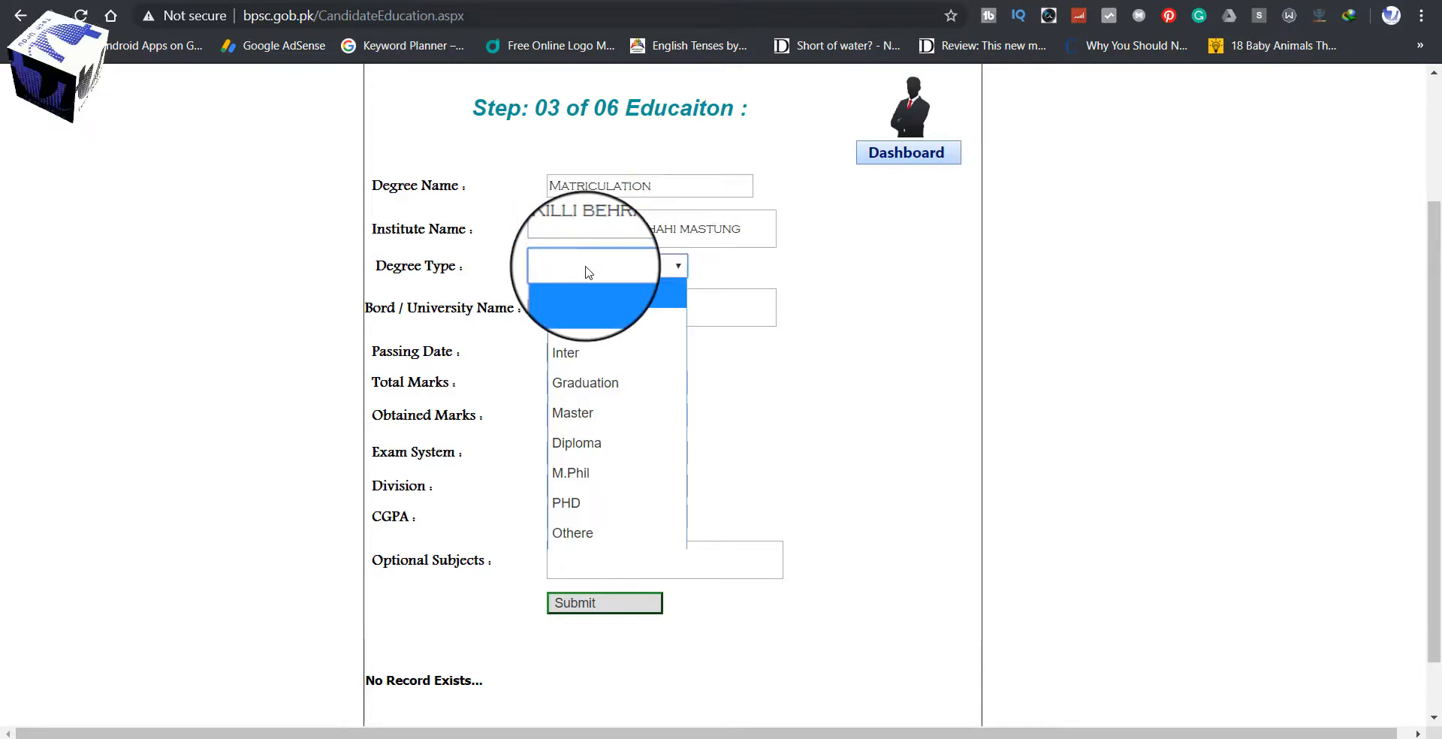
left_click(581, 323)
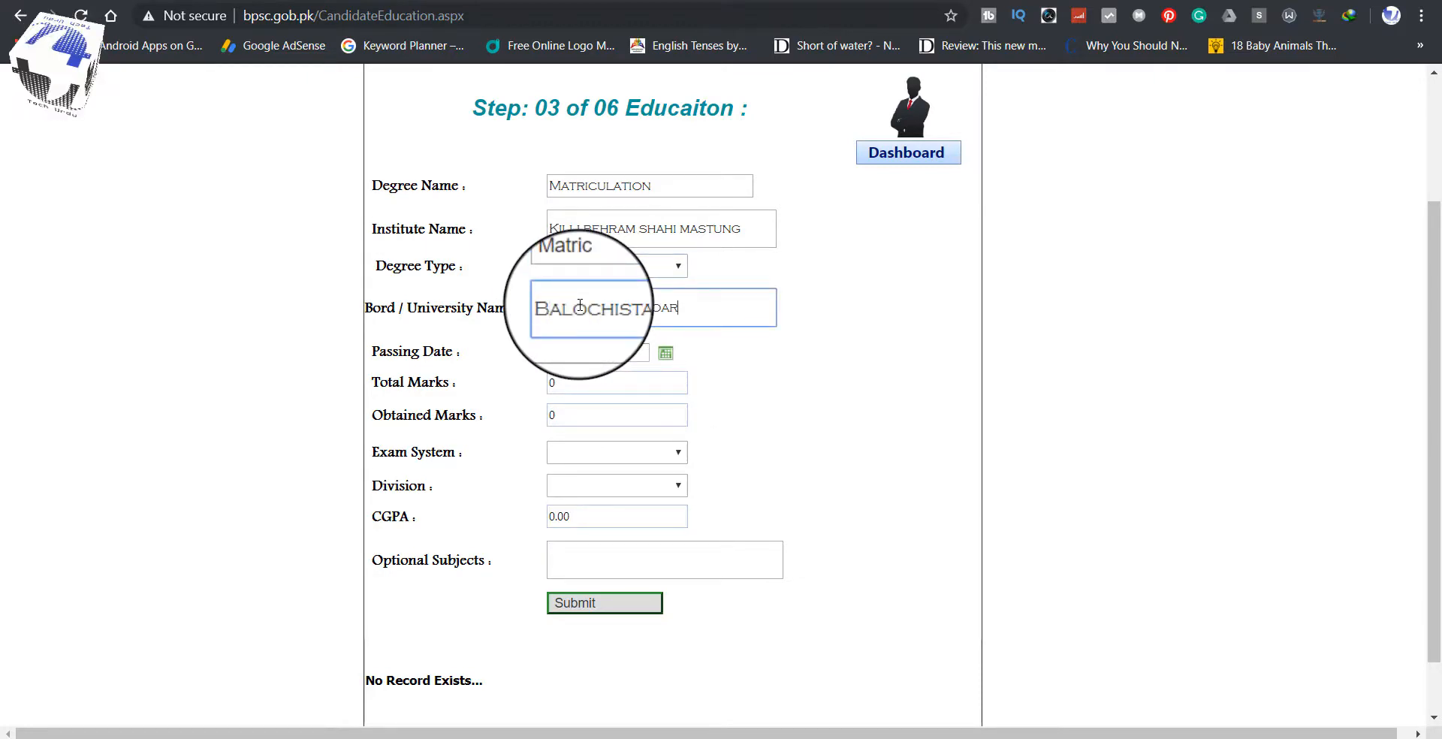
type("rmediate")
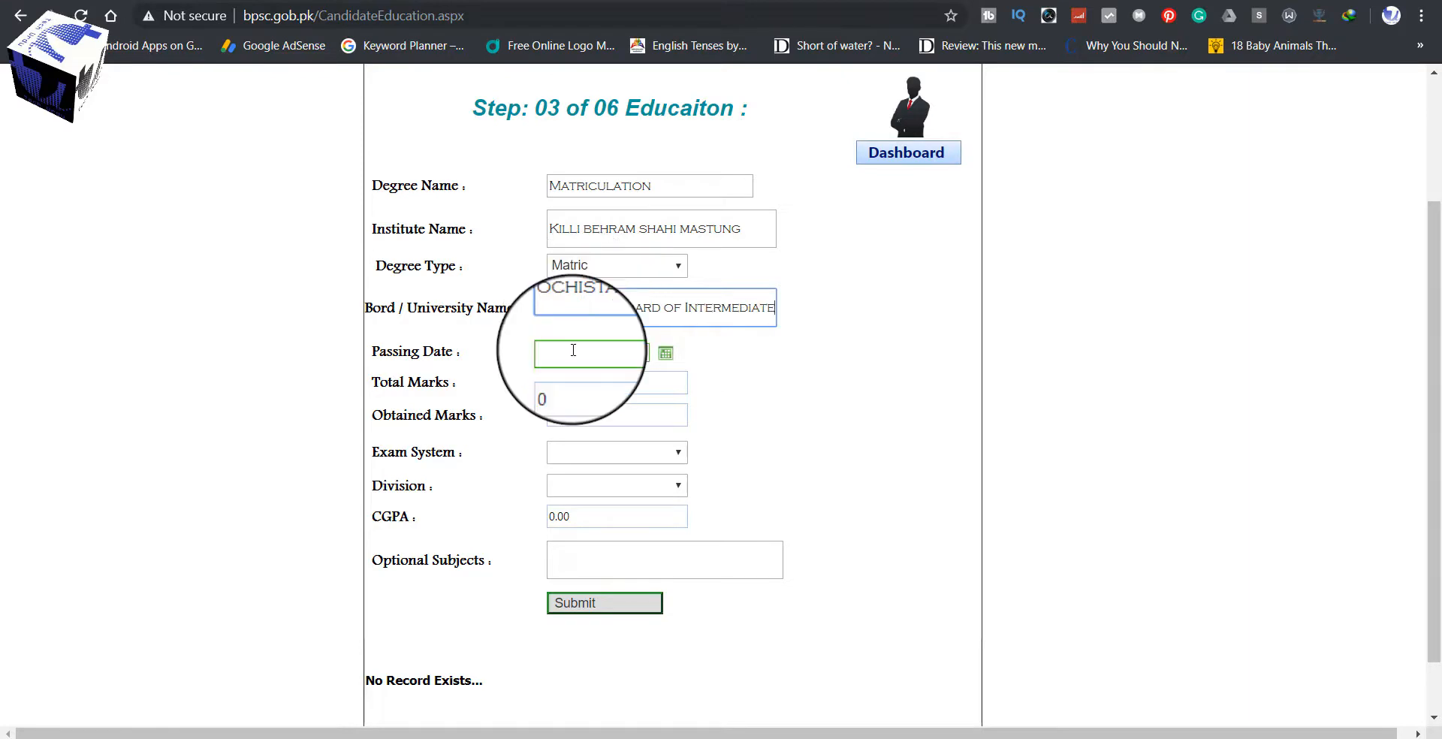
left_click(573, 351)
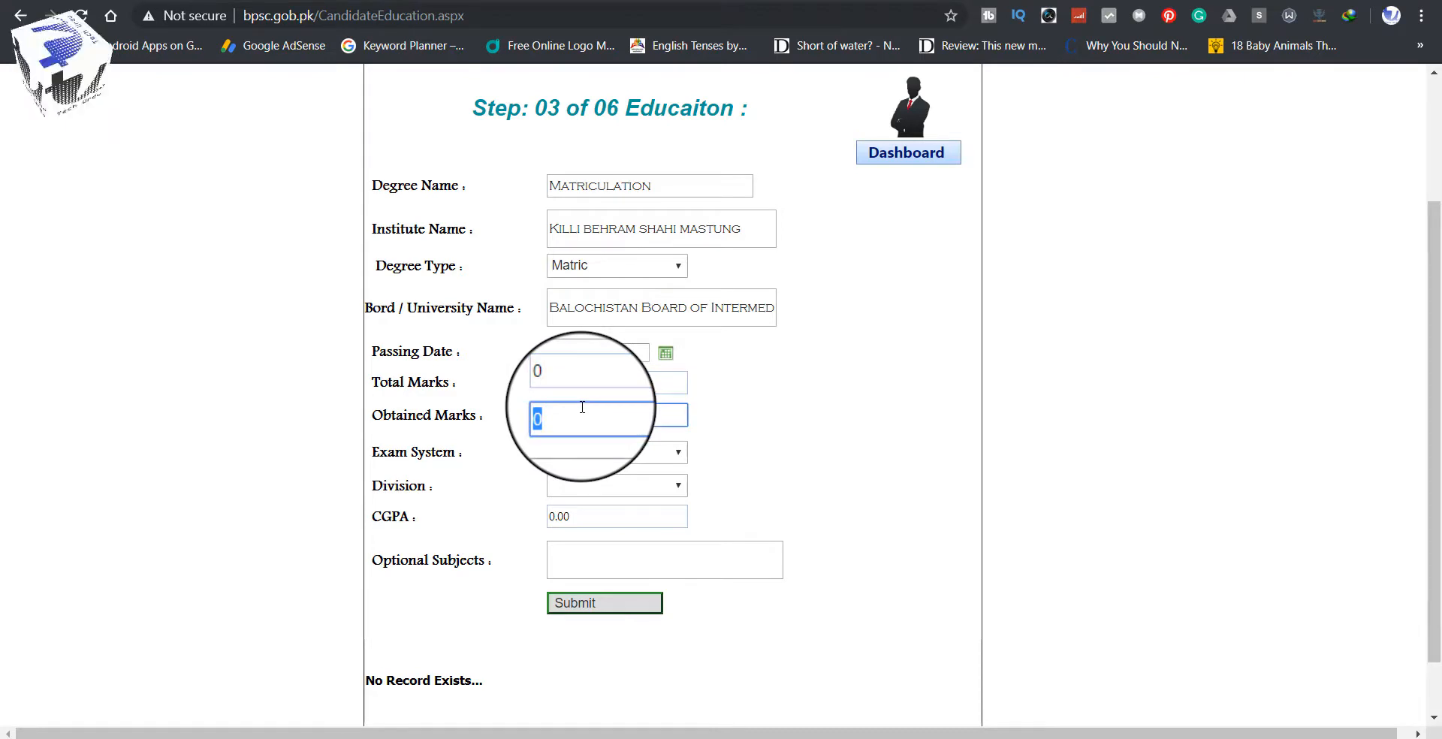
Step: Choose Annual as the exam system and 1st as the division
left_click(590, 453)
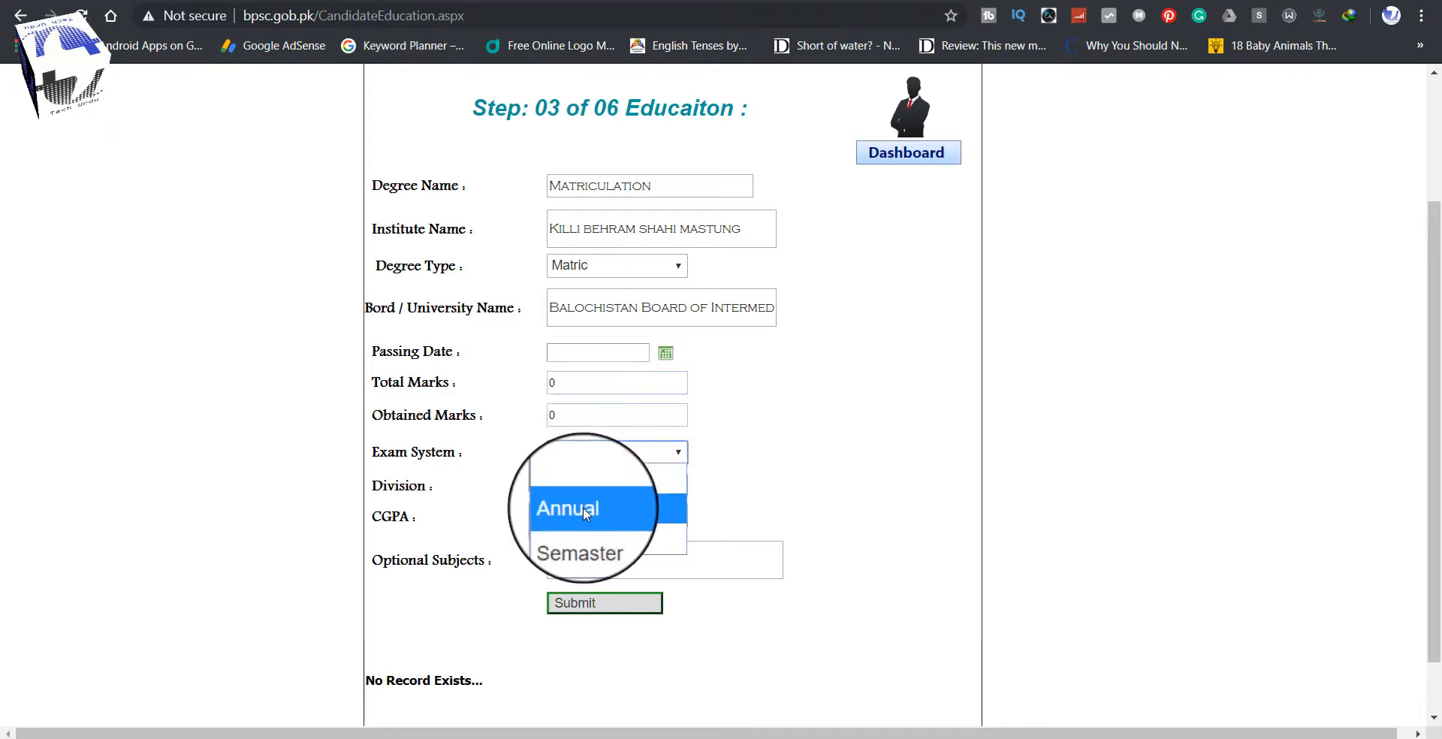
left_click(583, 508)
left_click(608, 488)
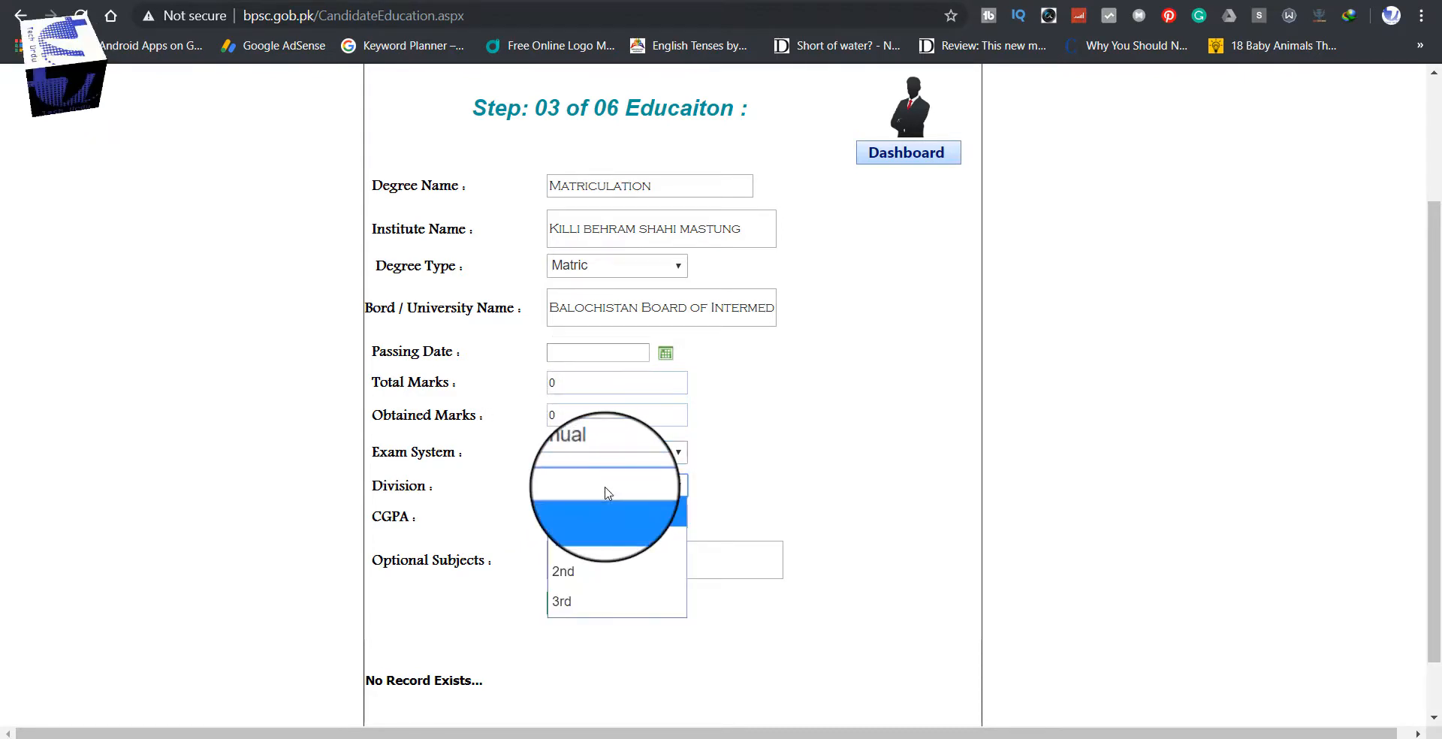
left_click(583, 546)
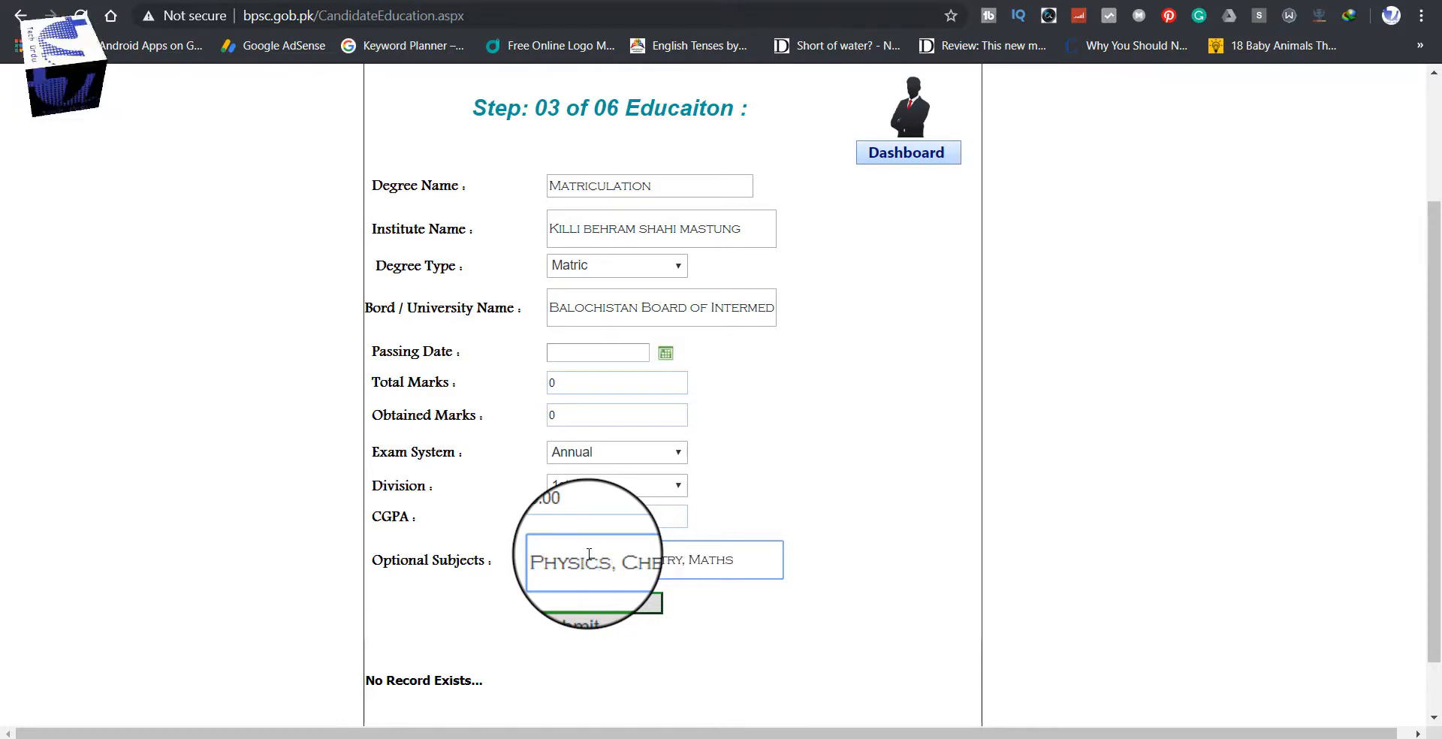
scroll(368, 631, "down", 1)
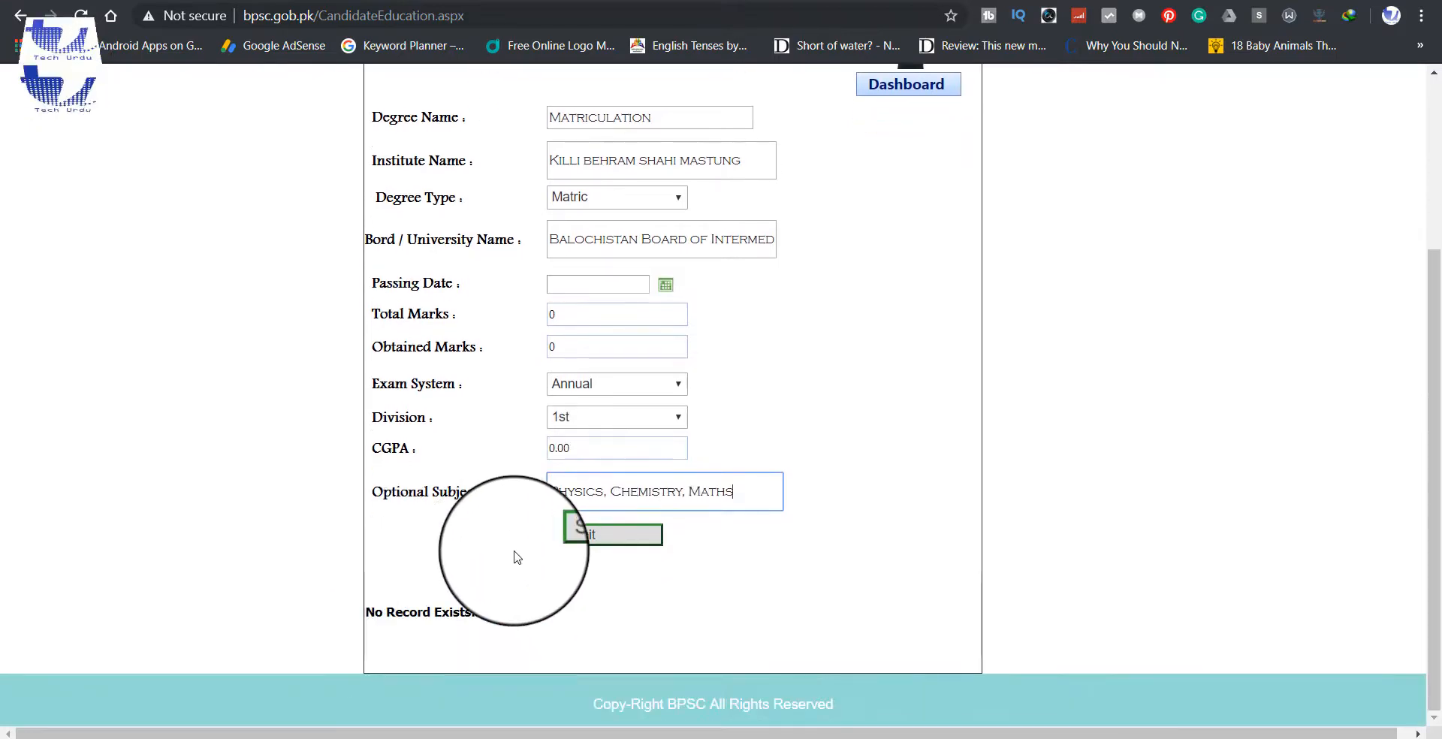
Step: Set the passing date to 19 February 1998 using the calendar
left_click(579, 534)
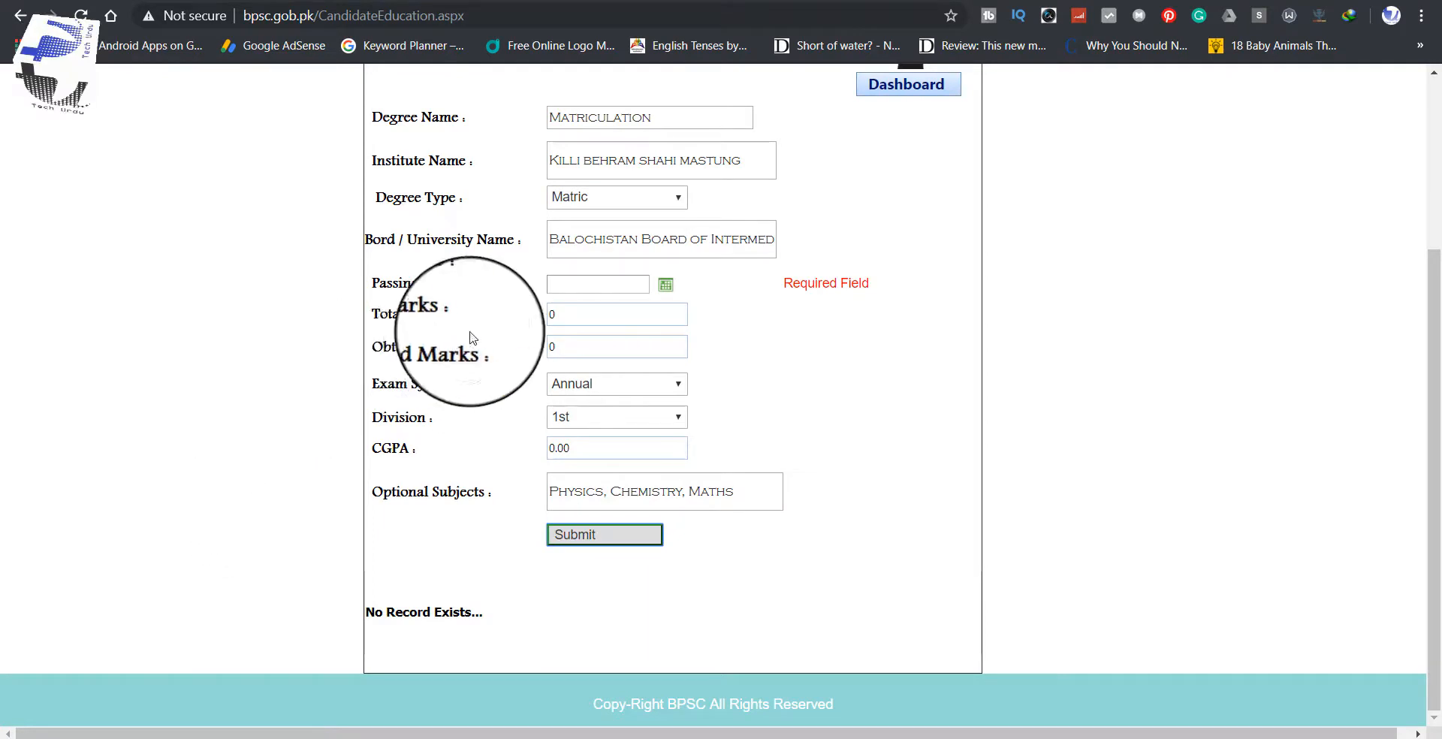
left_click(594, 283)
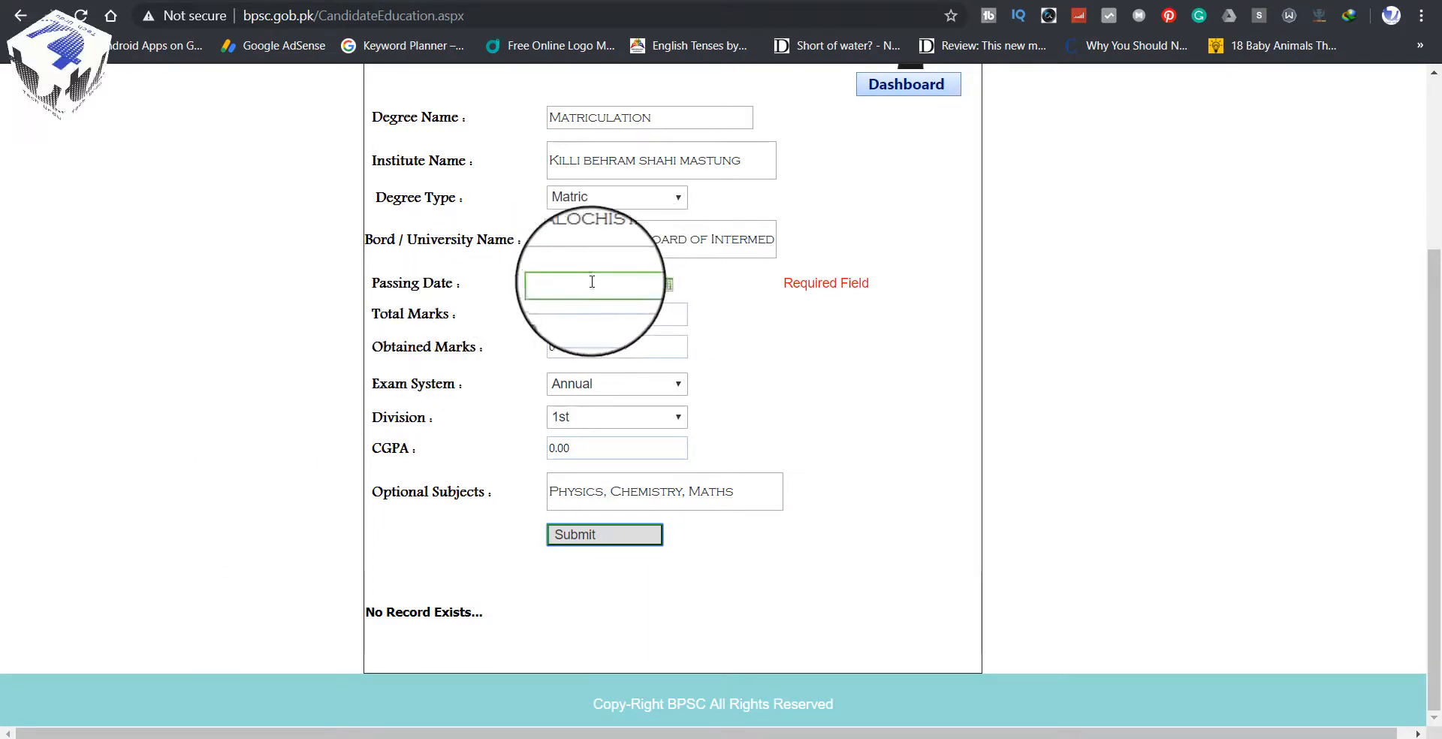
left_click(665, 285)
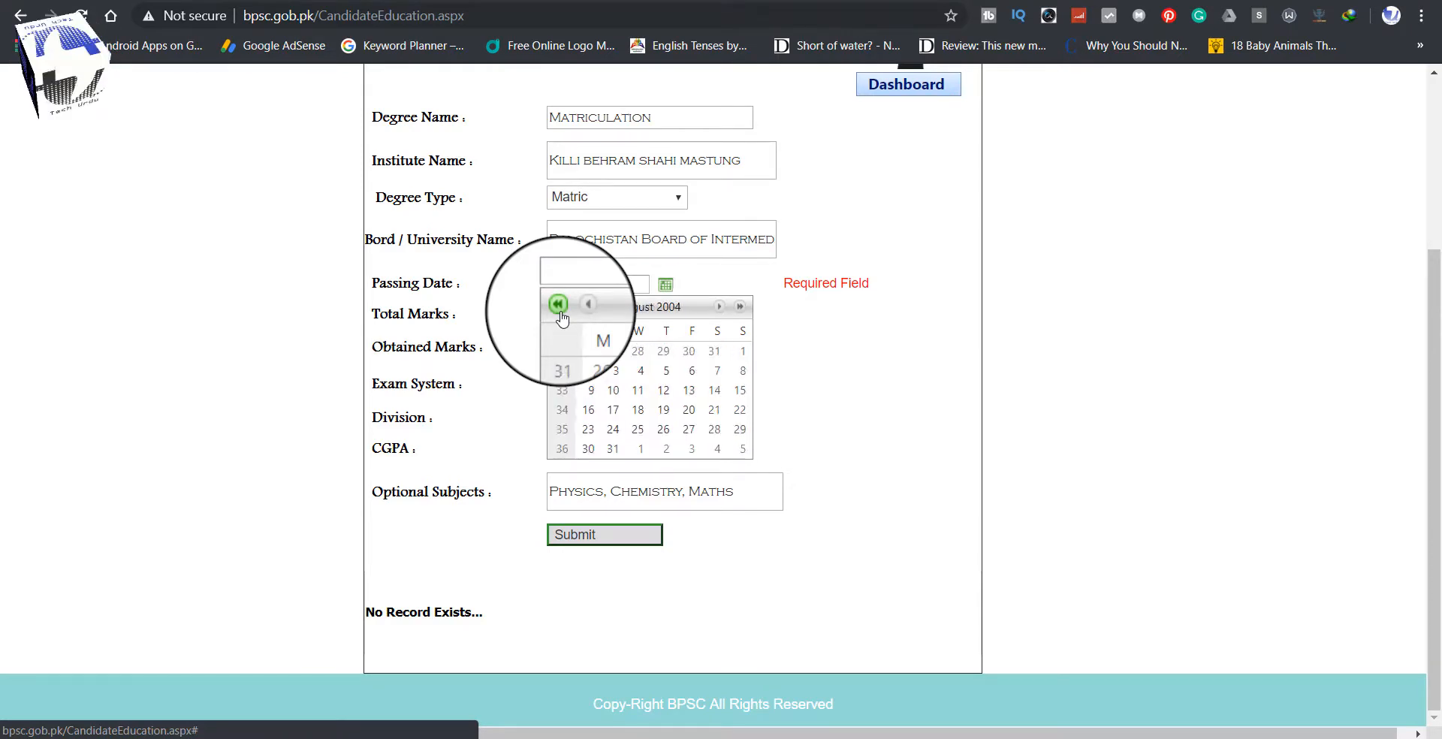
left_click(558, 305)
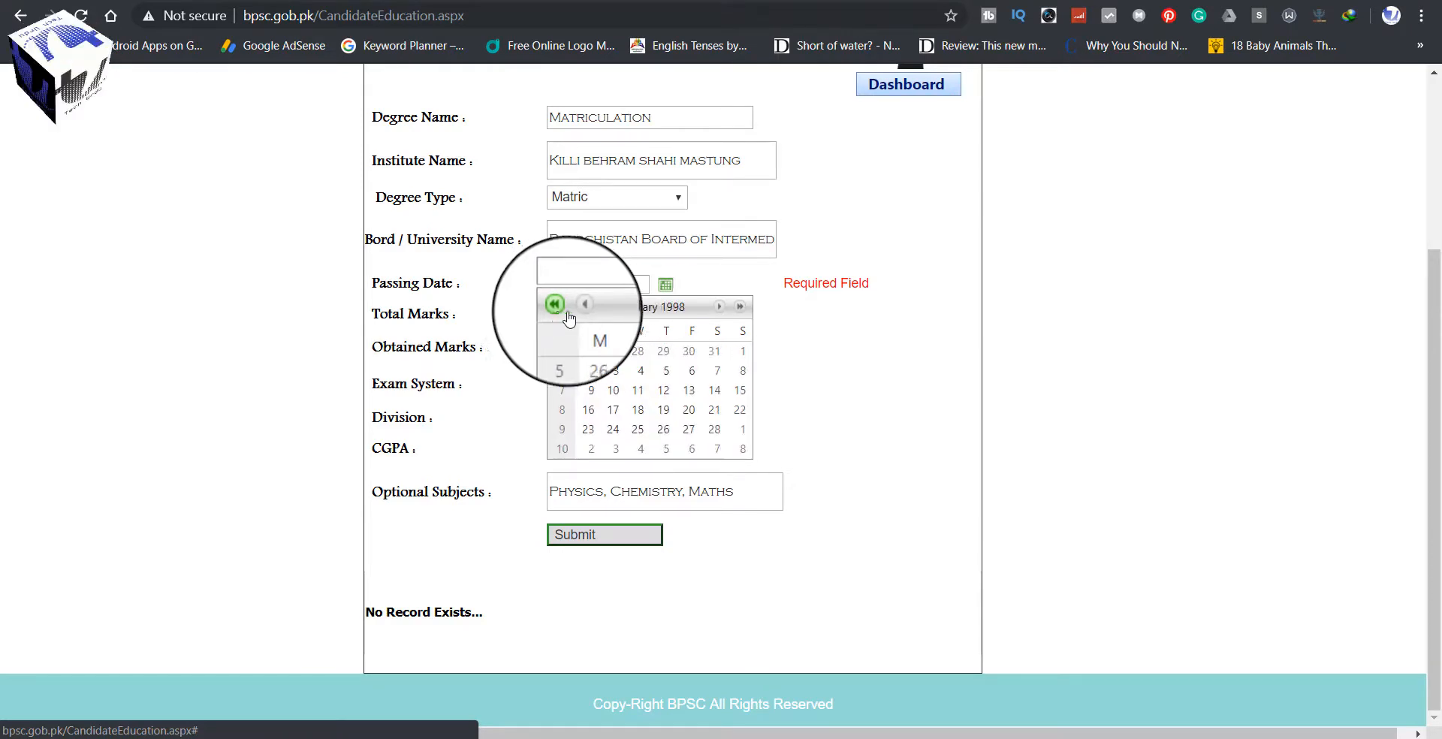
left_click(667, 412)
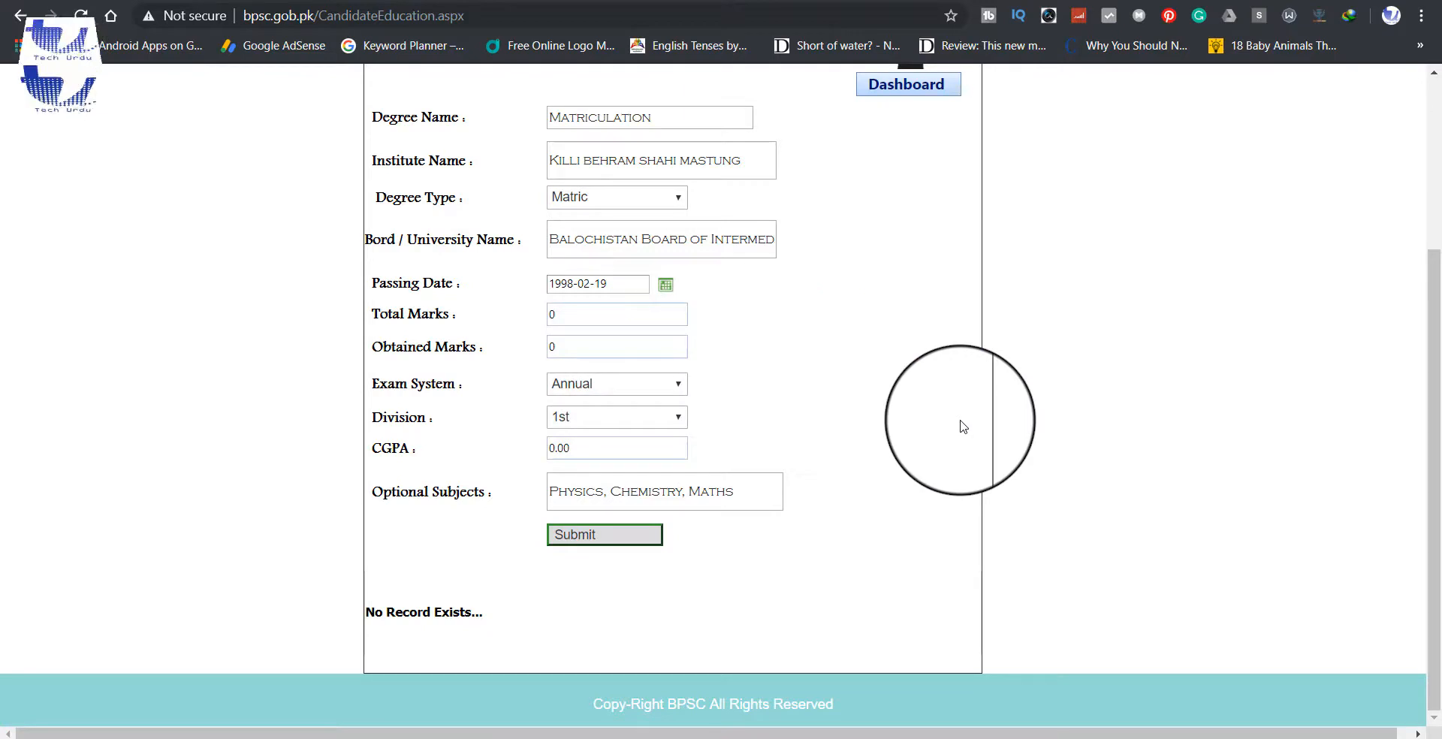
Step: Submit the Matriculation record so it appears in the education table
scroll(964, 427, "up", 3)
scroll(964, 427, "down", 2)
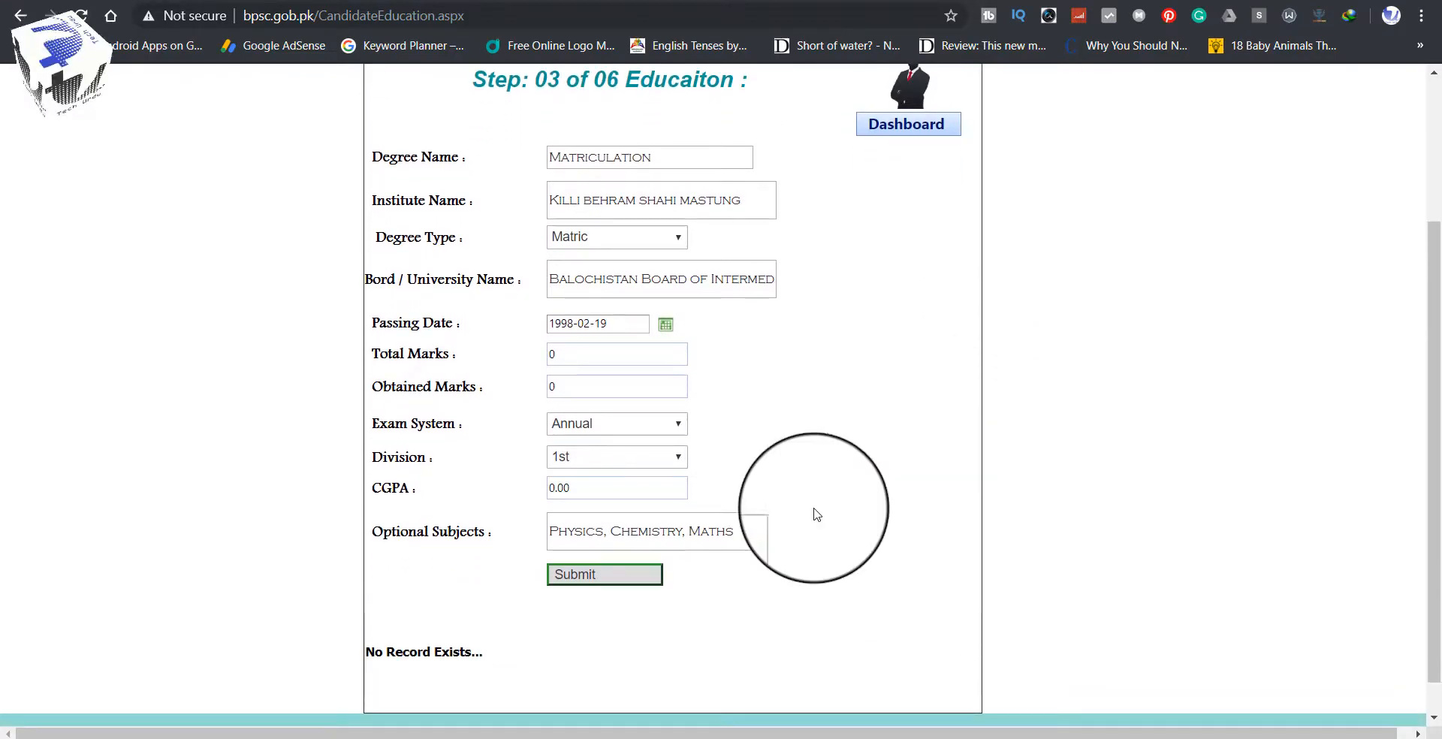
left_click(601, 575)
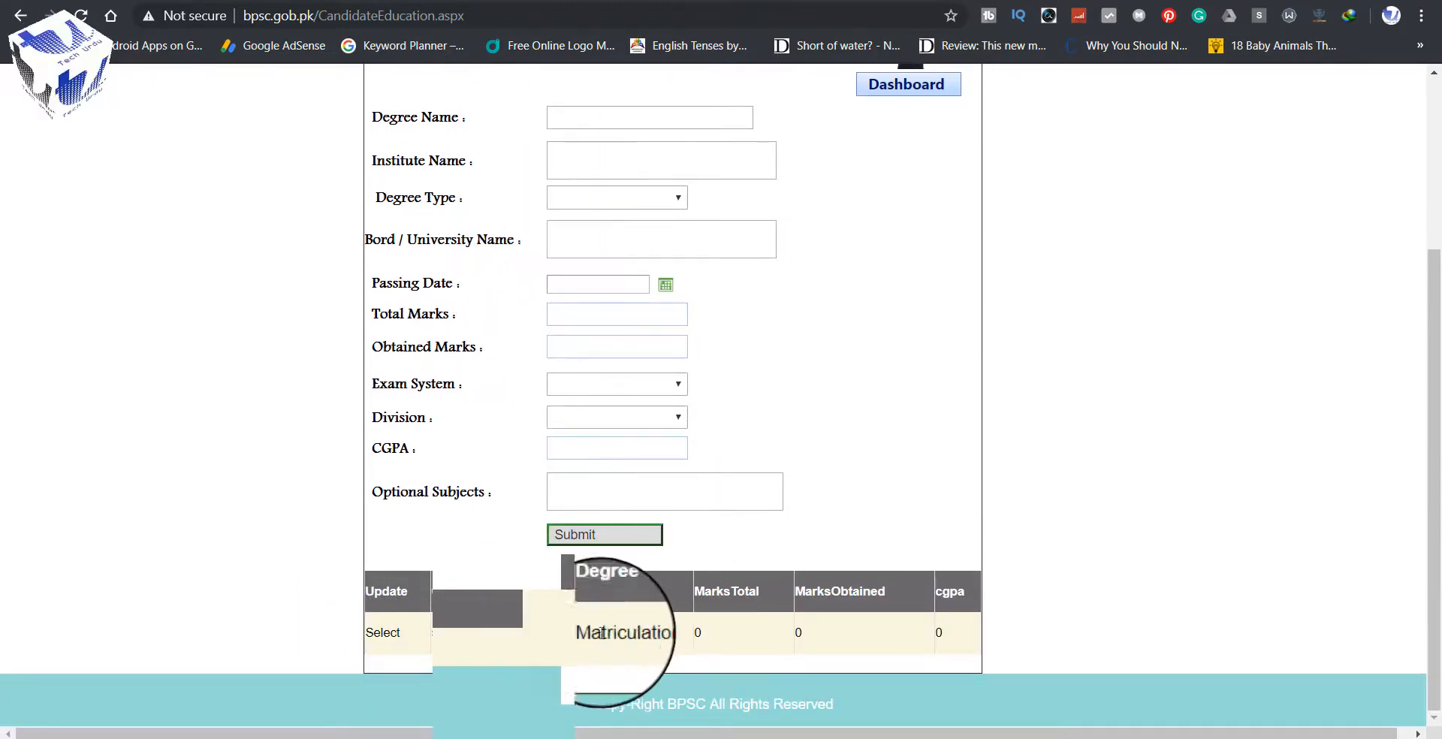
scroll(1082, 589, "up", 3)
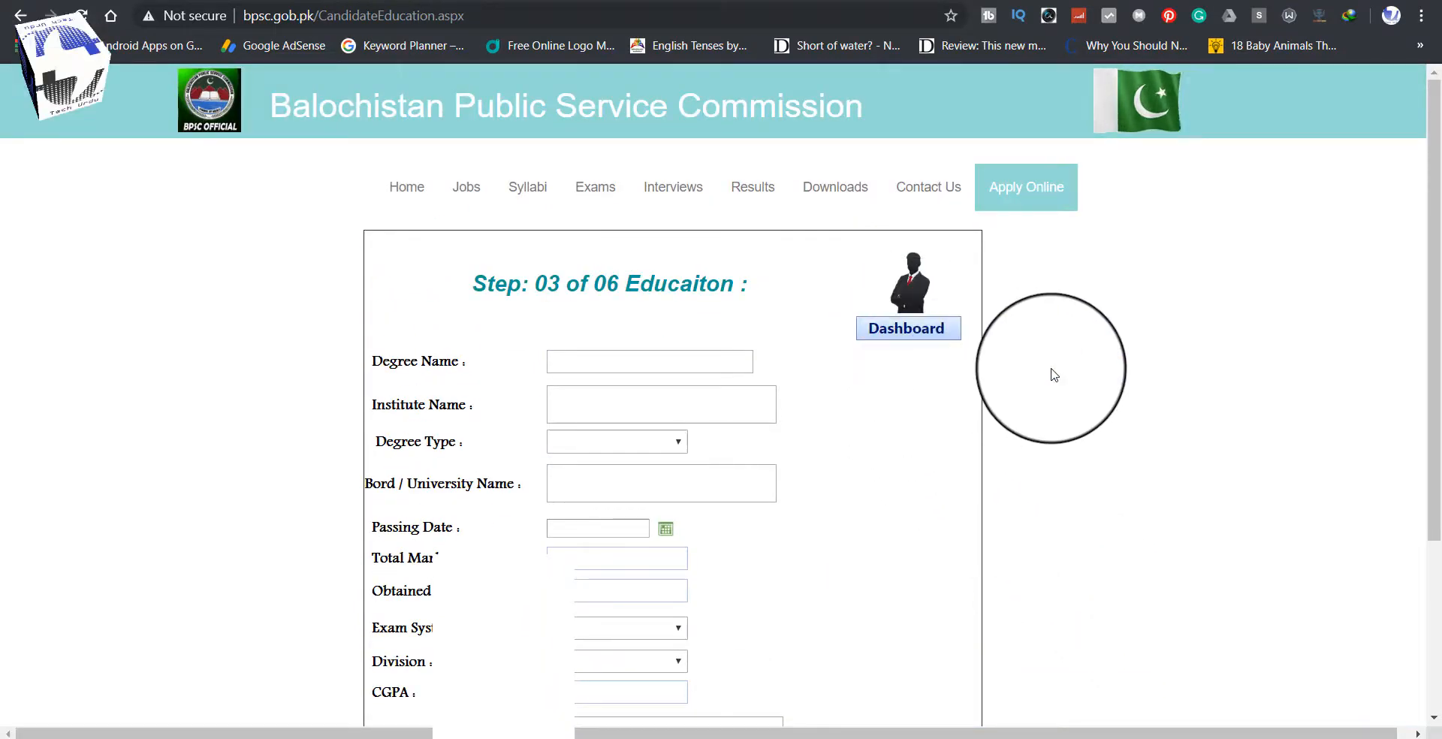
scroll(1052, 373, "down", 3)
scroll(1050, 374, "up", 3)
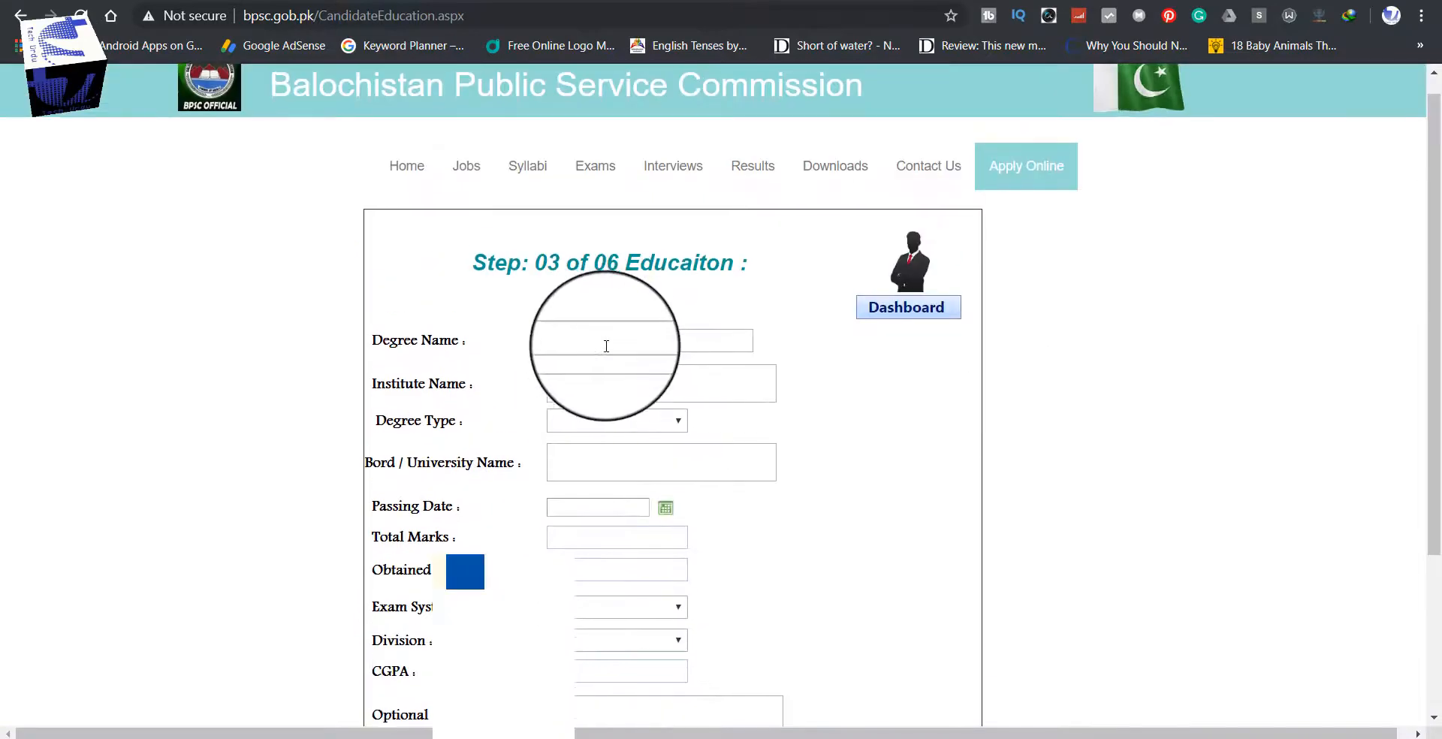
Step: Enter the degree name and the institute 'Govt Boys Degree College Mastung'
left_click(599, 340)
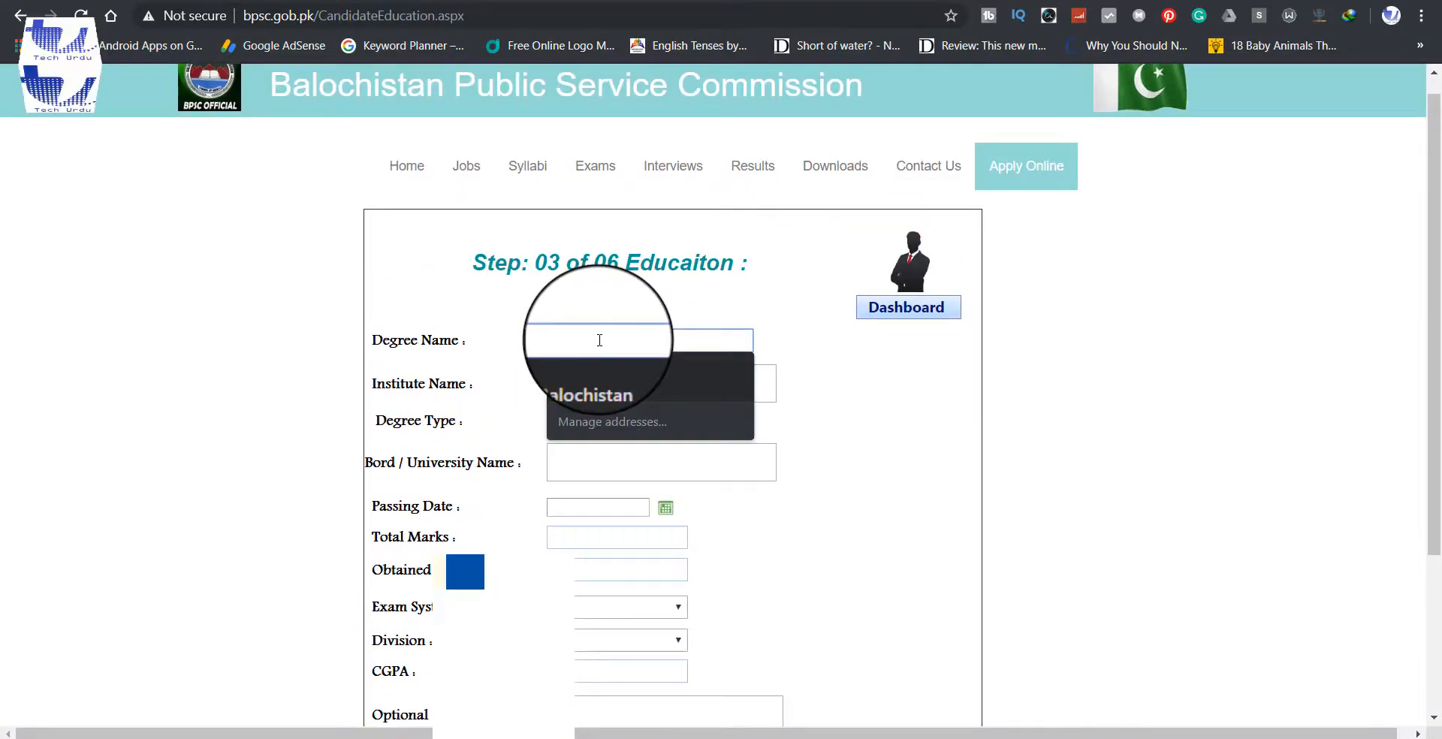
type("BECH")
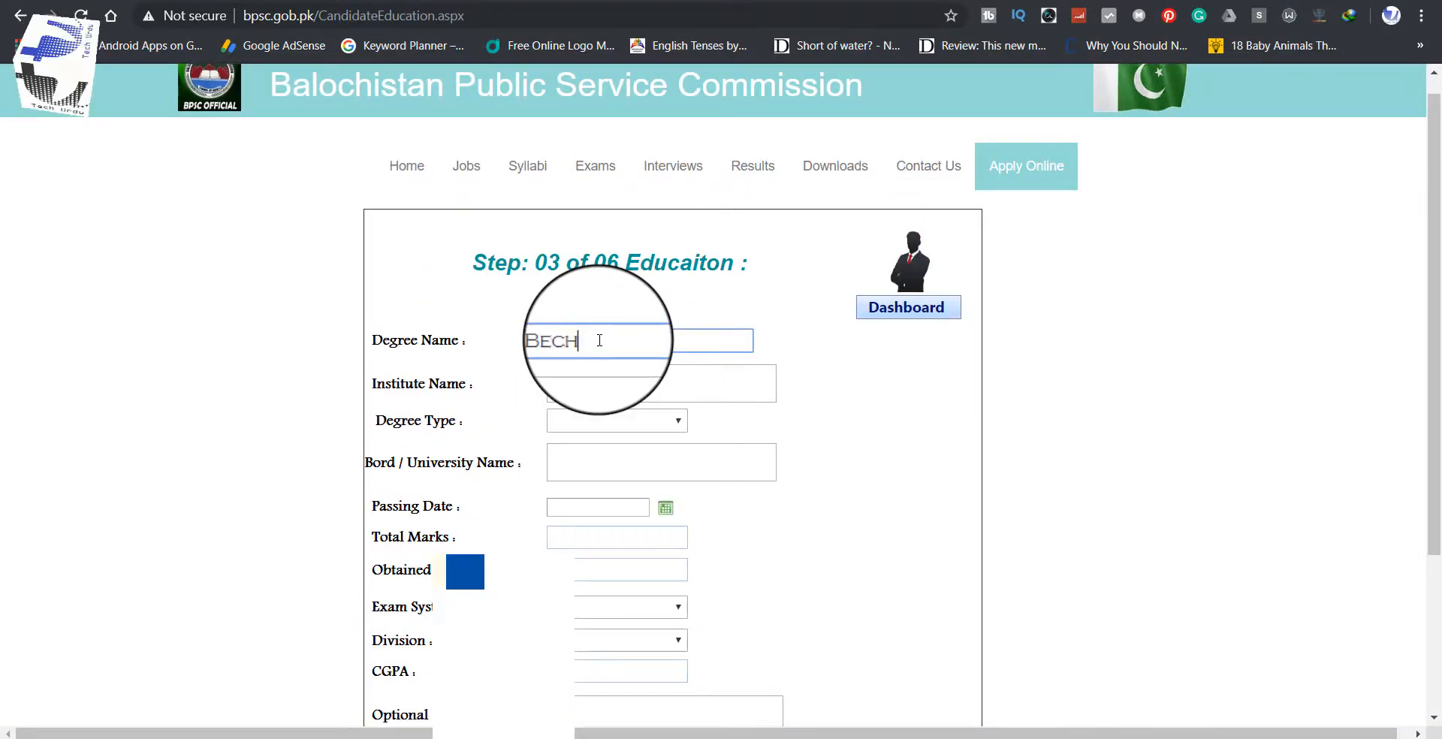
type("ALORS")
left_click(596, 371)
scroll(595, 371, "down", 1)
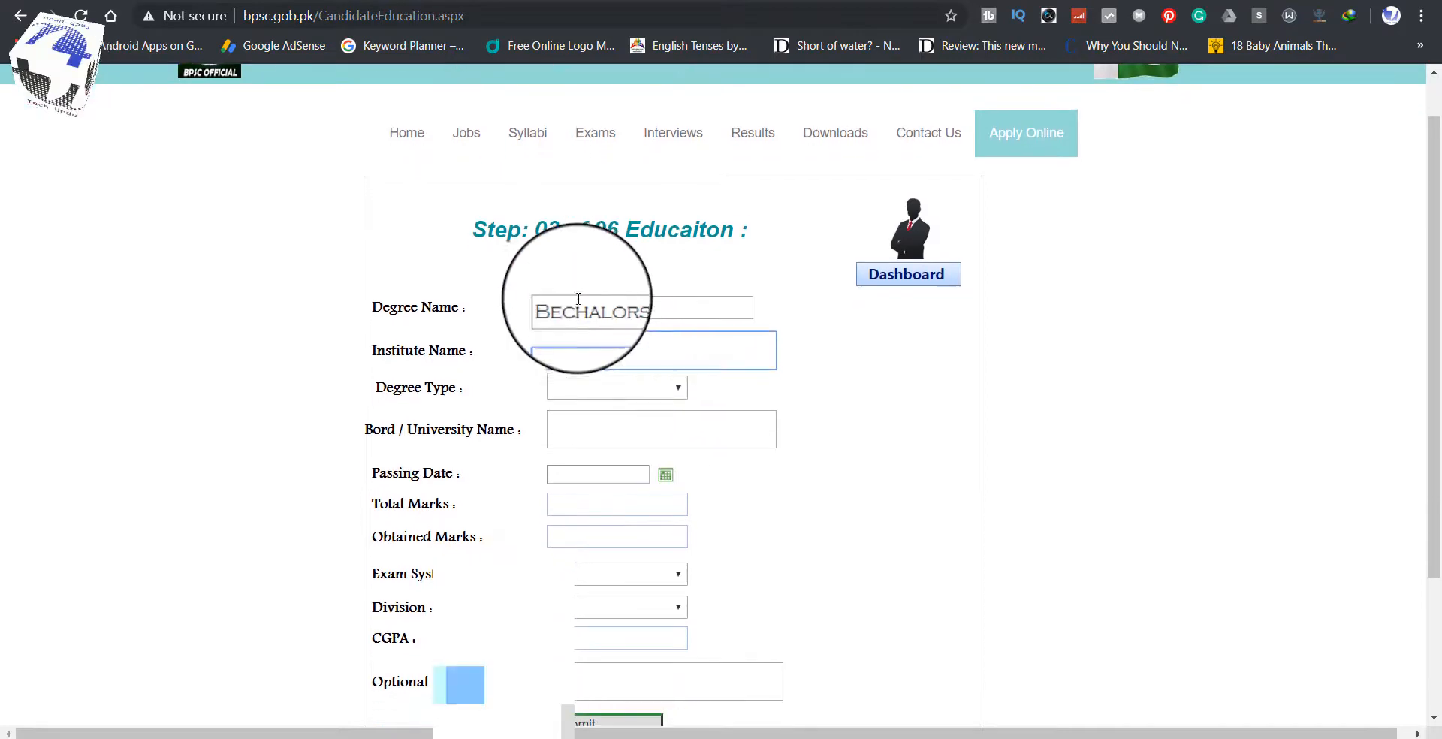
left_click(594, 345)
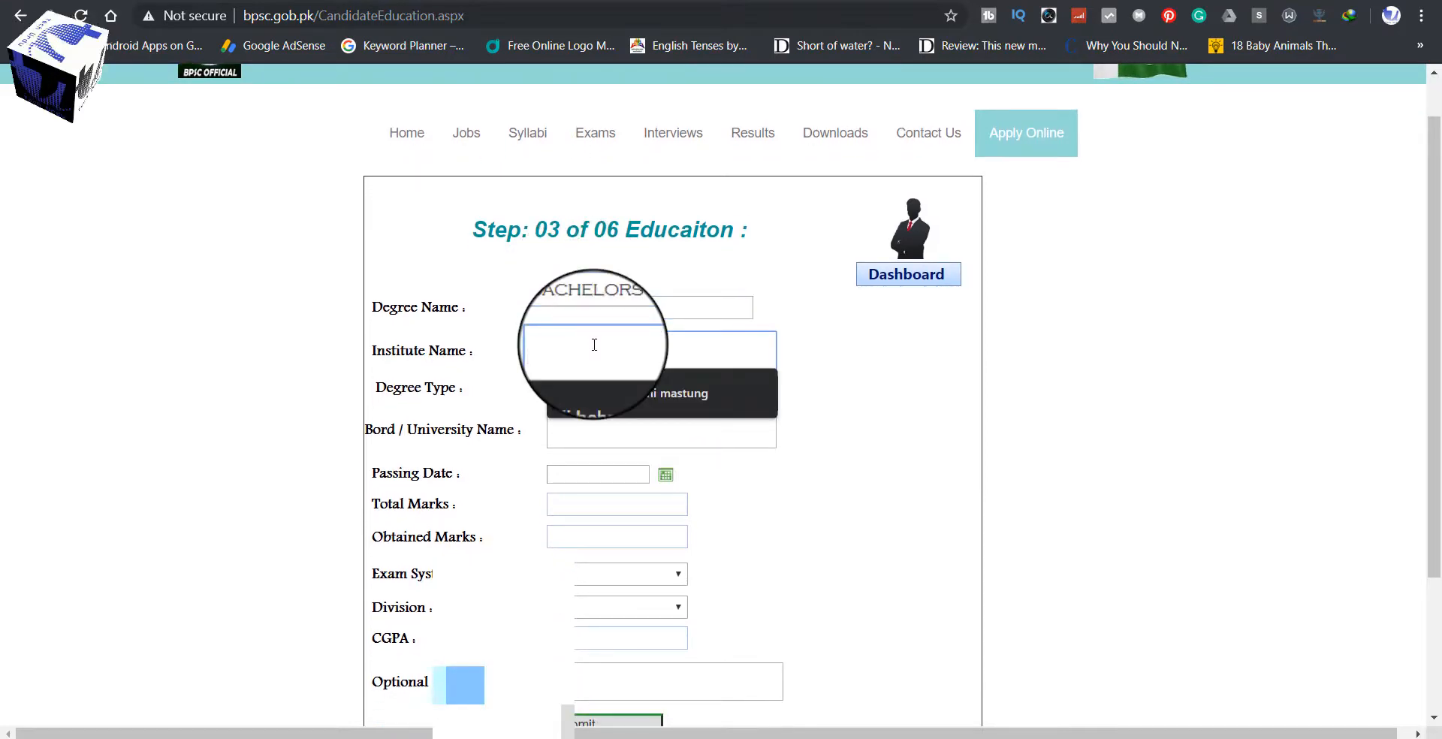
type("Govt Boys Degree College")
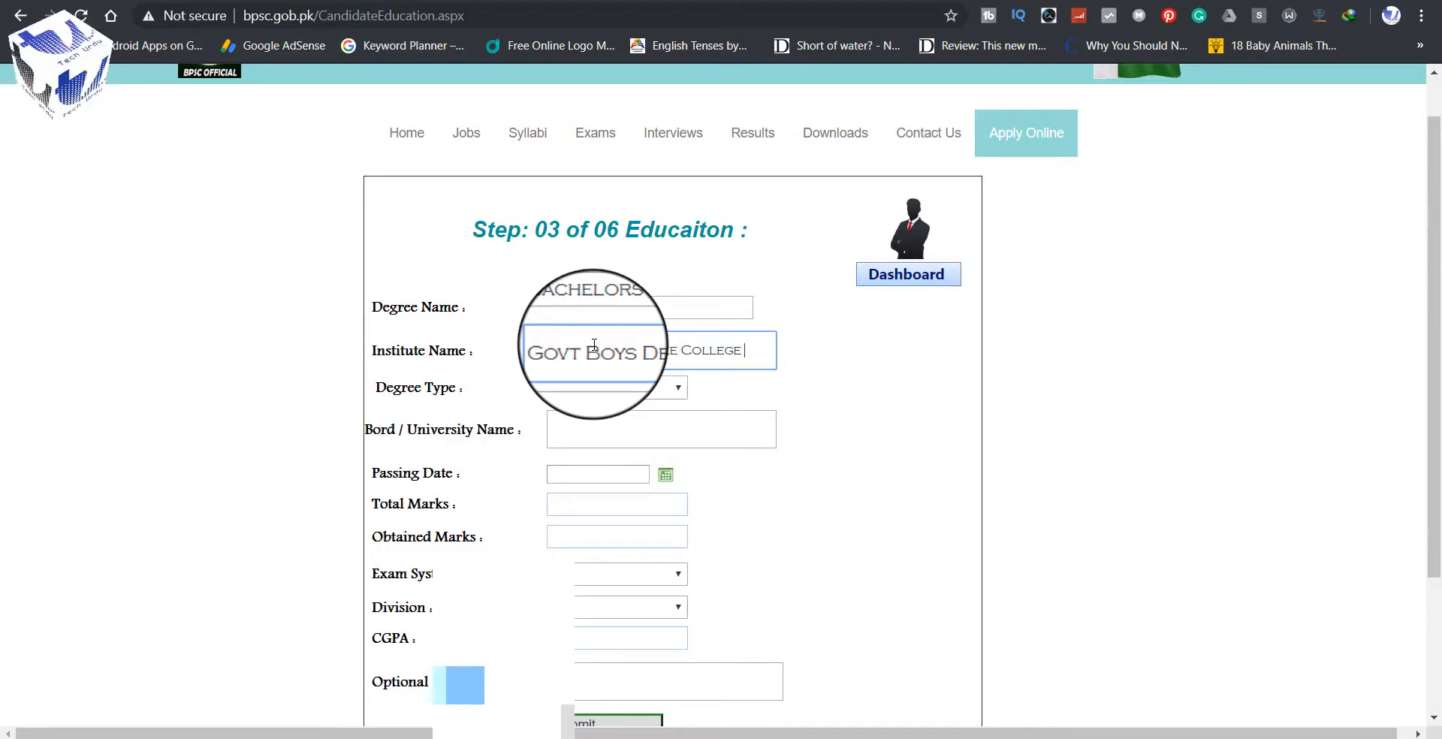
type(" Mastung")
Step: Change the degree type to Inter and fill the board as Balochistan Board of Intermediate
left_click(593, 386)
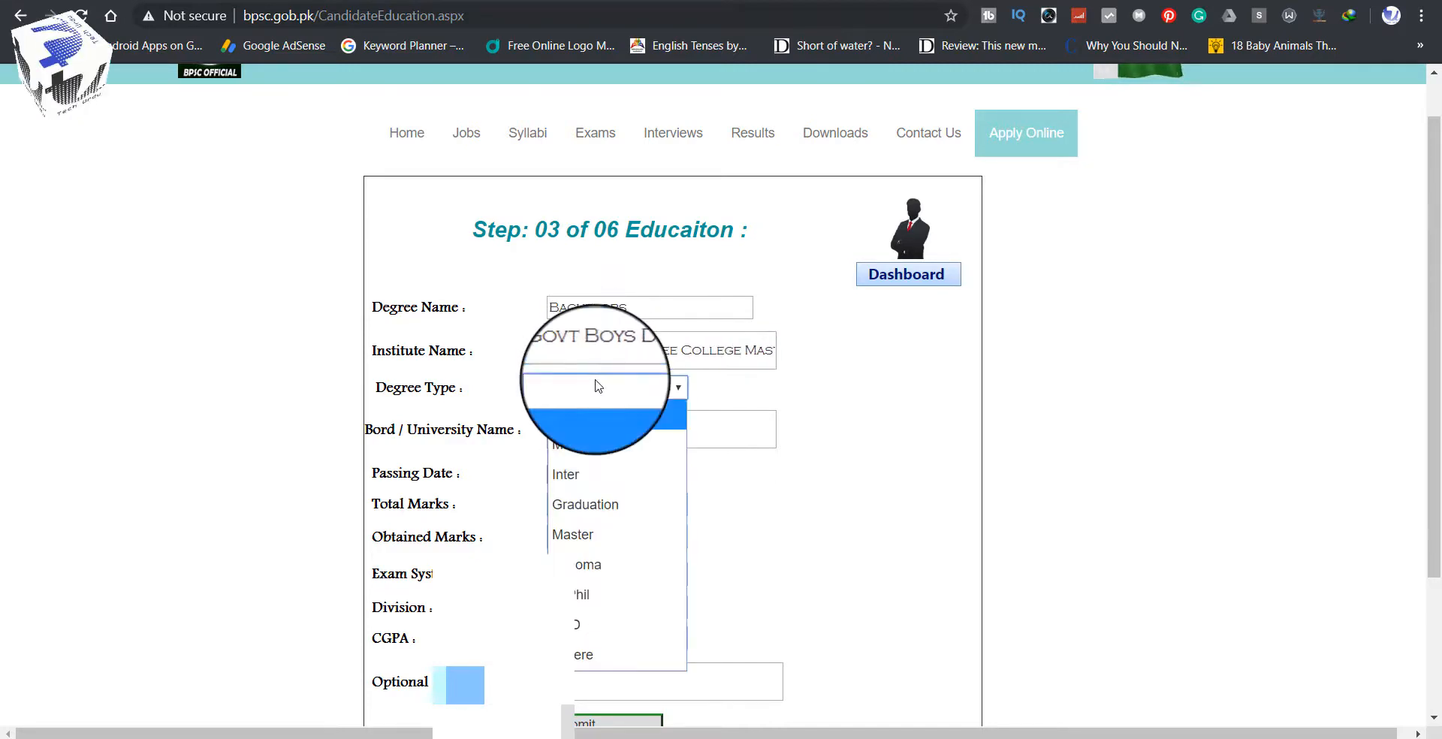
left_click(588, 494)
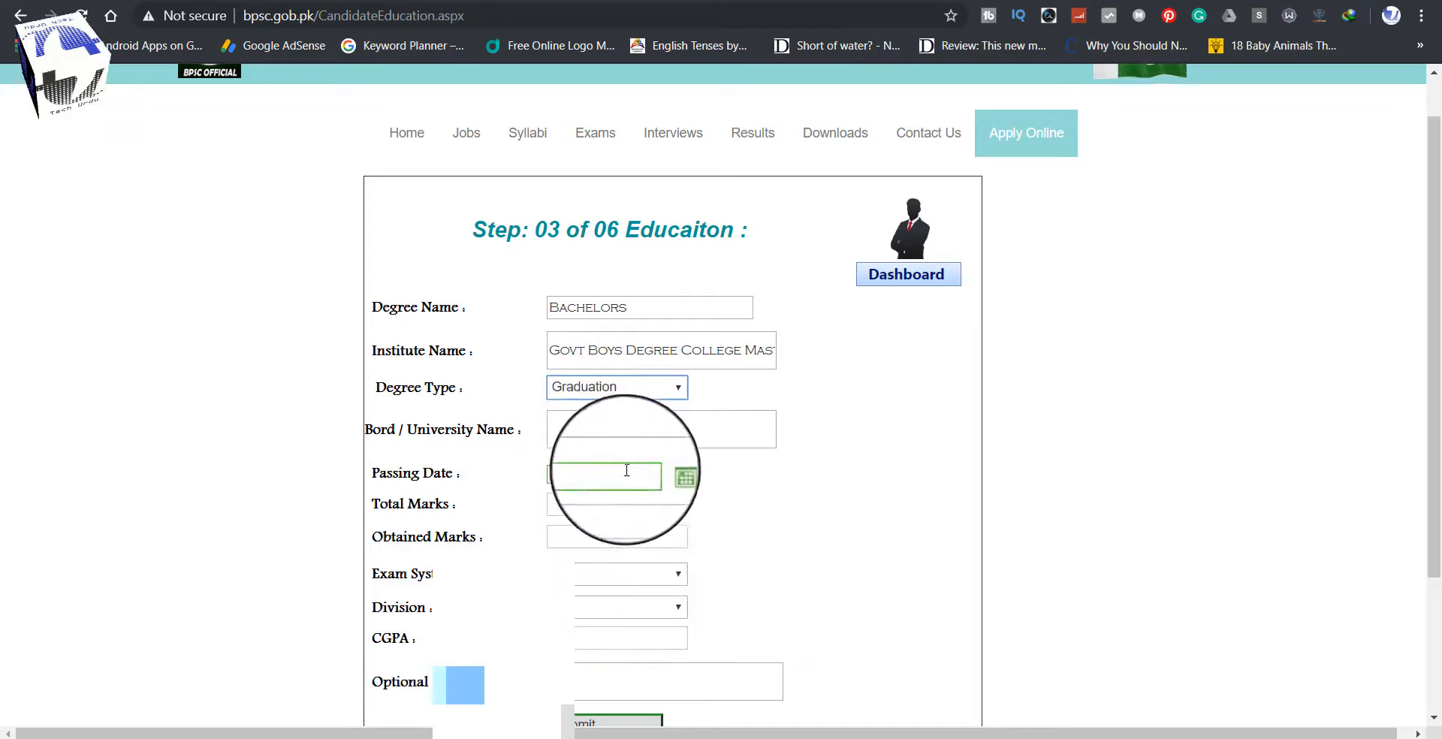
scroll(685, 456, "down", 3)
scroll(612, 418, "up", 3)
scroll(621, 379, "down", 3)
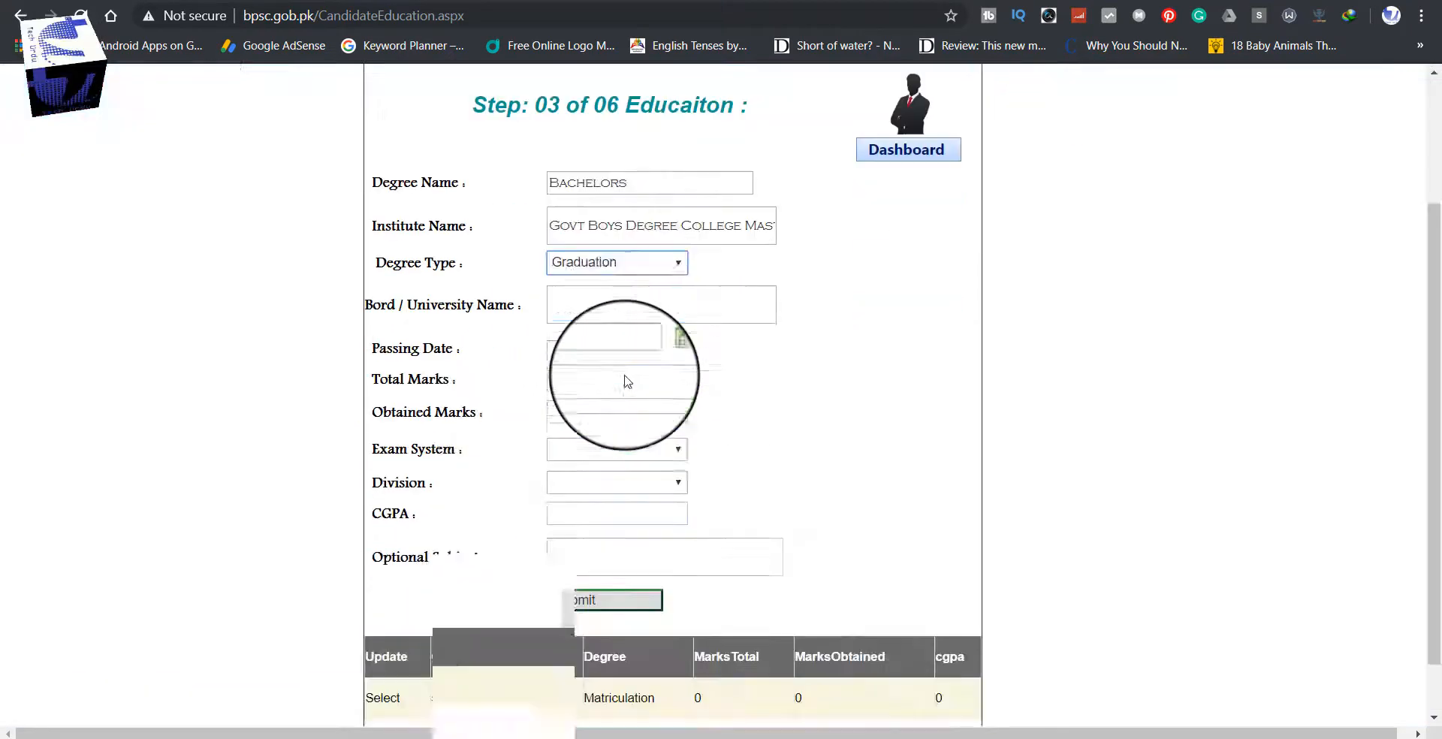
left_click_drag(593, 158, 531, 163)
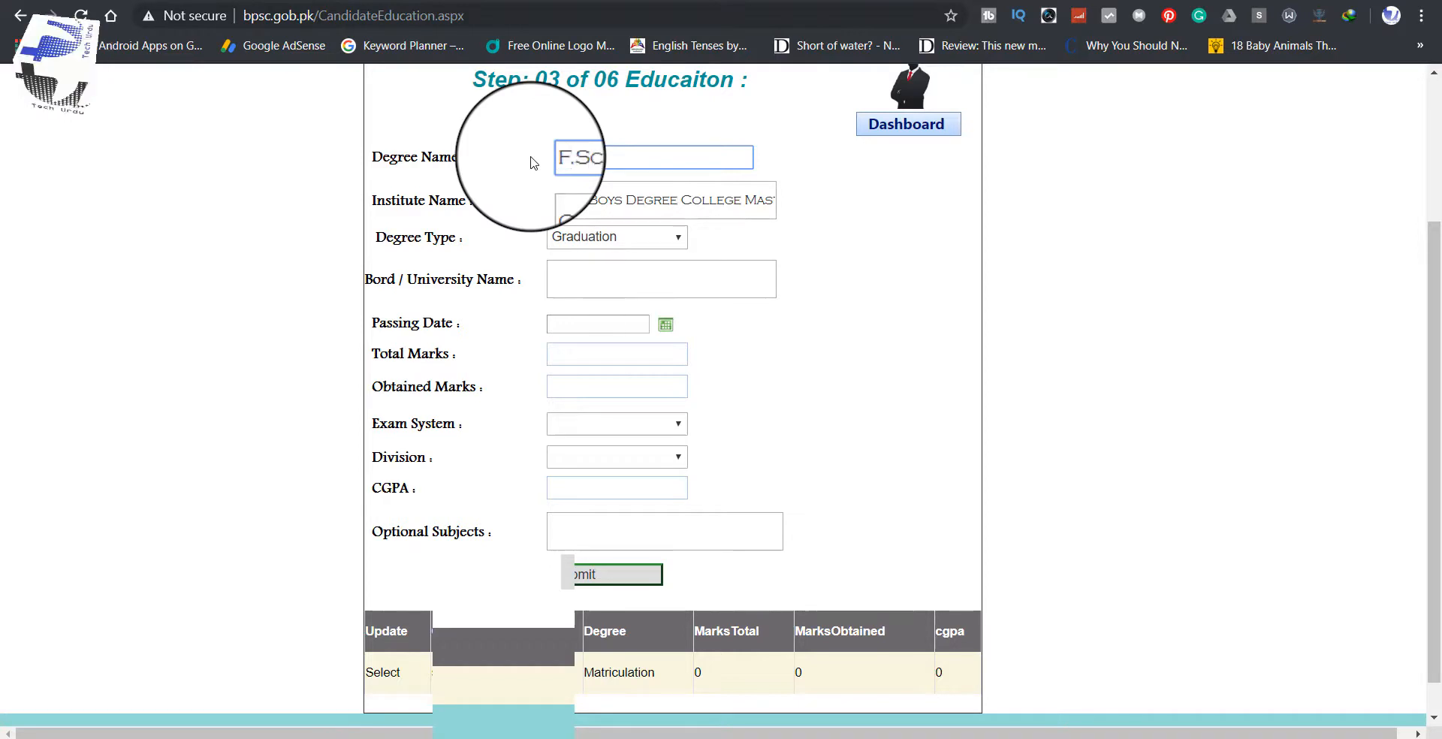
left_click(613, 238)
left_click(598, 327)
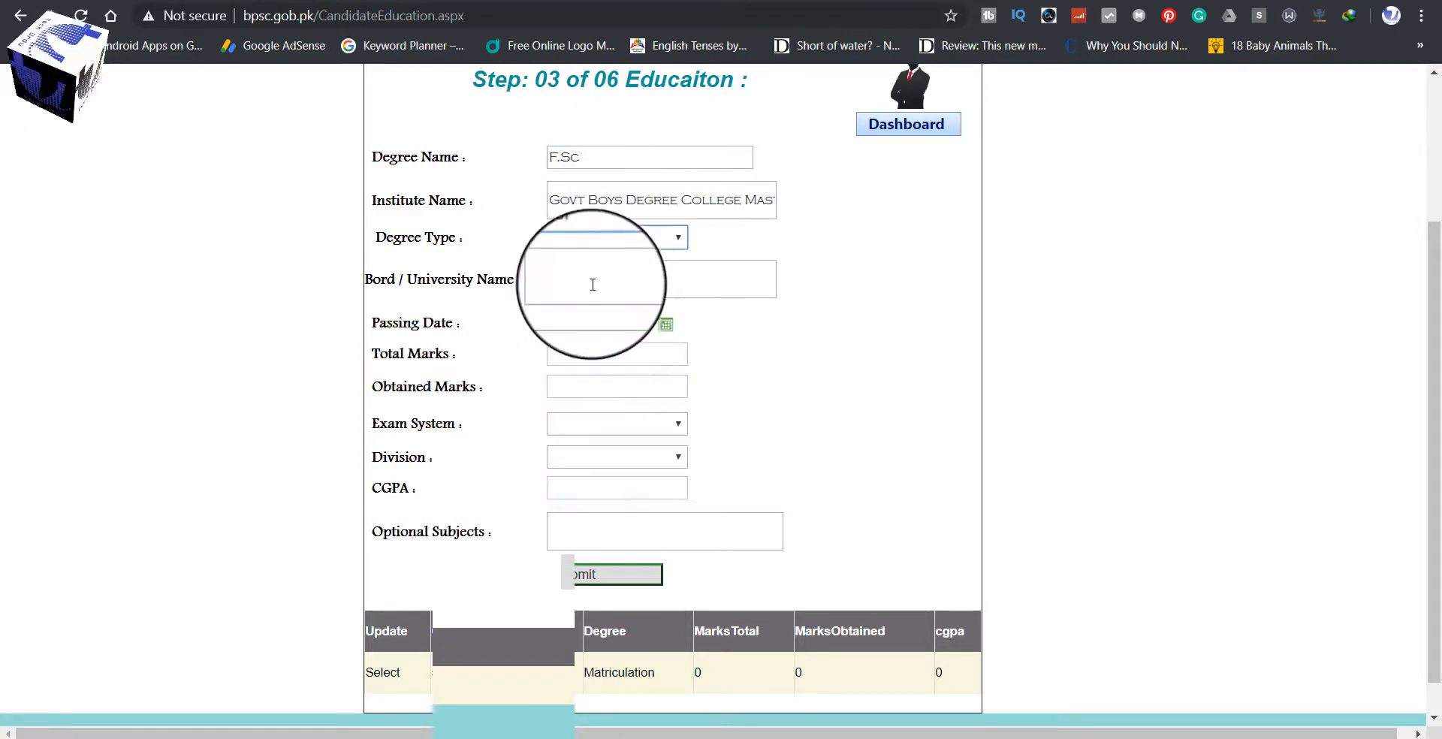
left_click(593, 283)
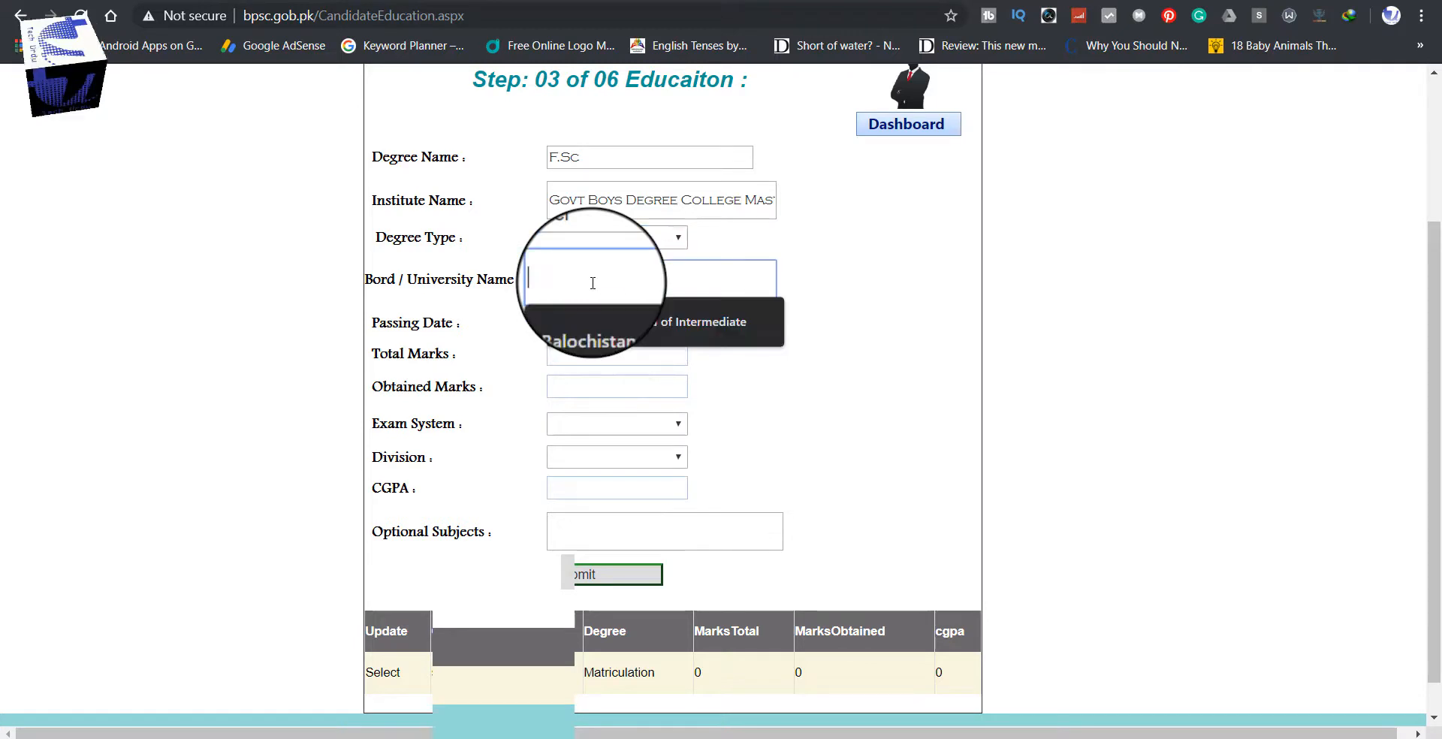
left_click(631, 328)
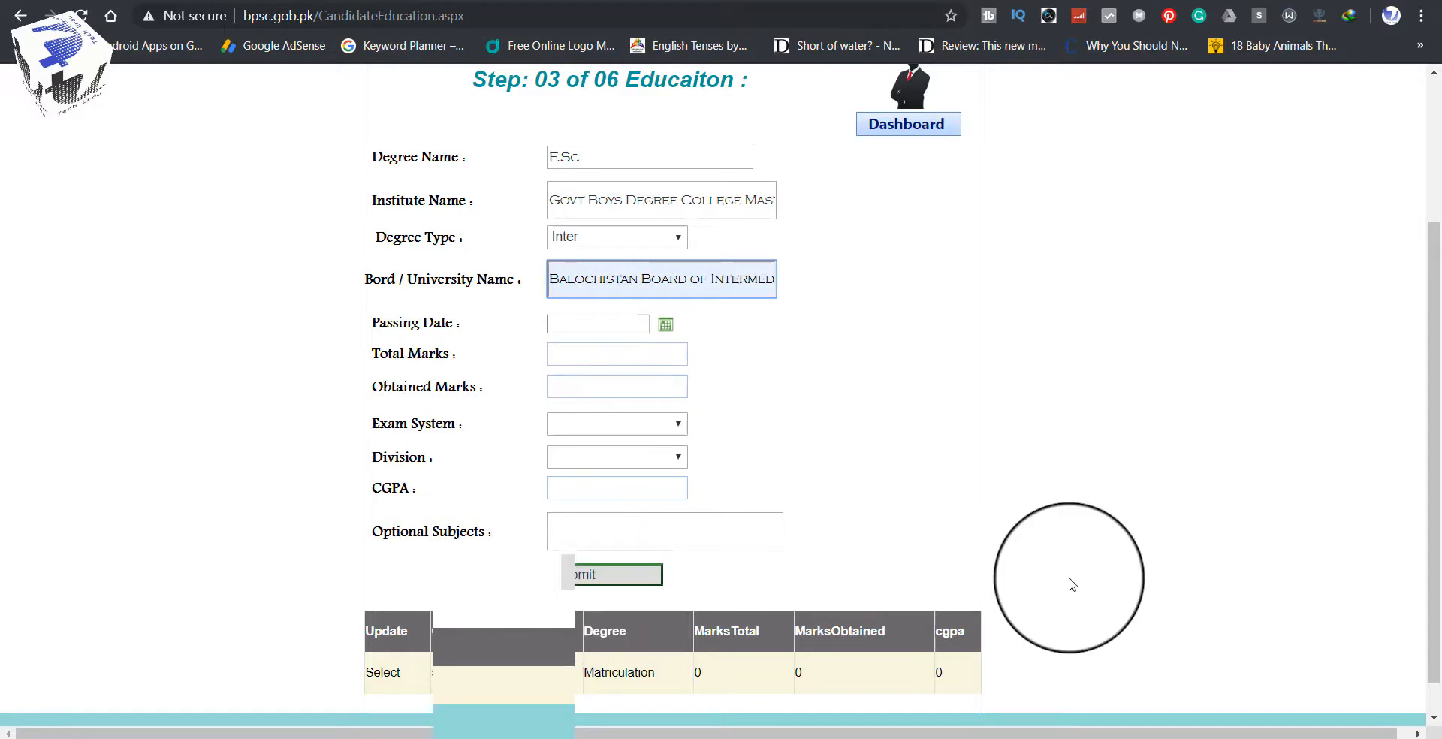
scroll(1133, 583, "down", 1)
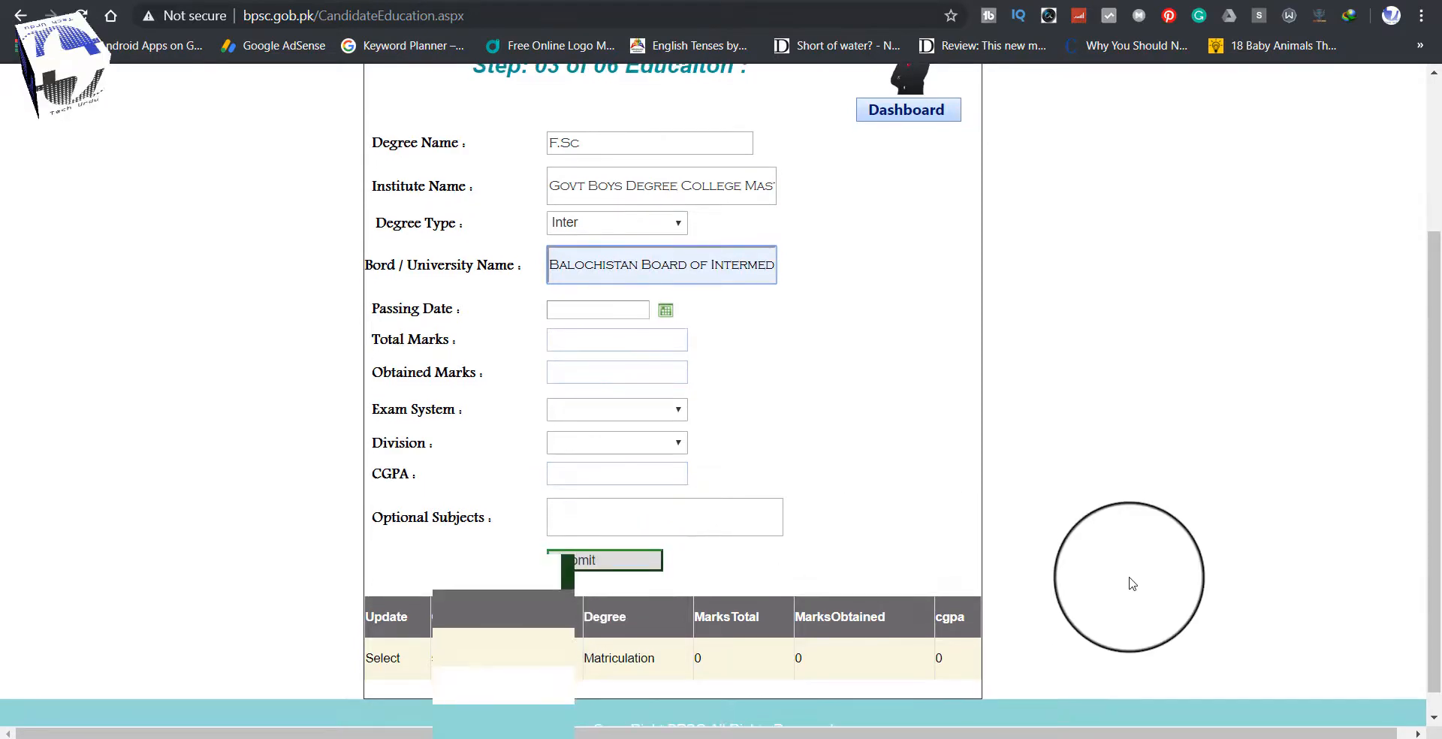
scroll(1132, 584, "down", 1)
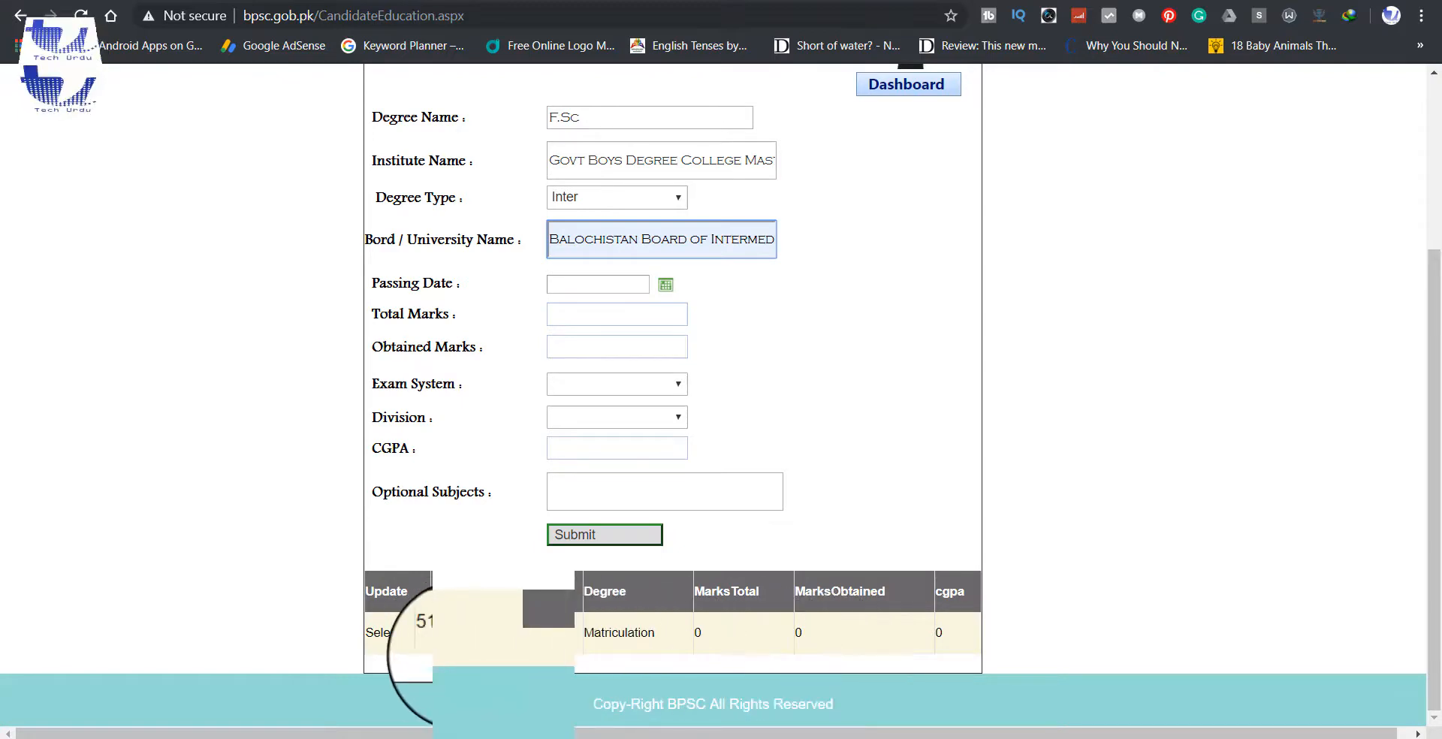
scroll(1088, 677, "up", 3)
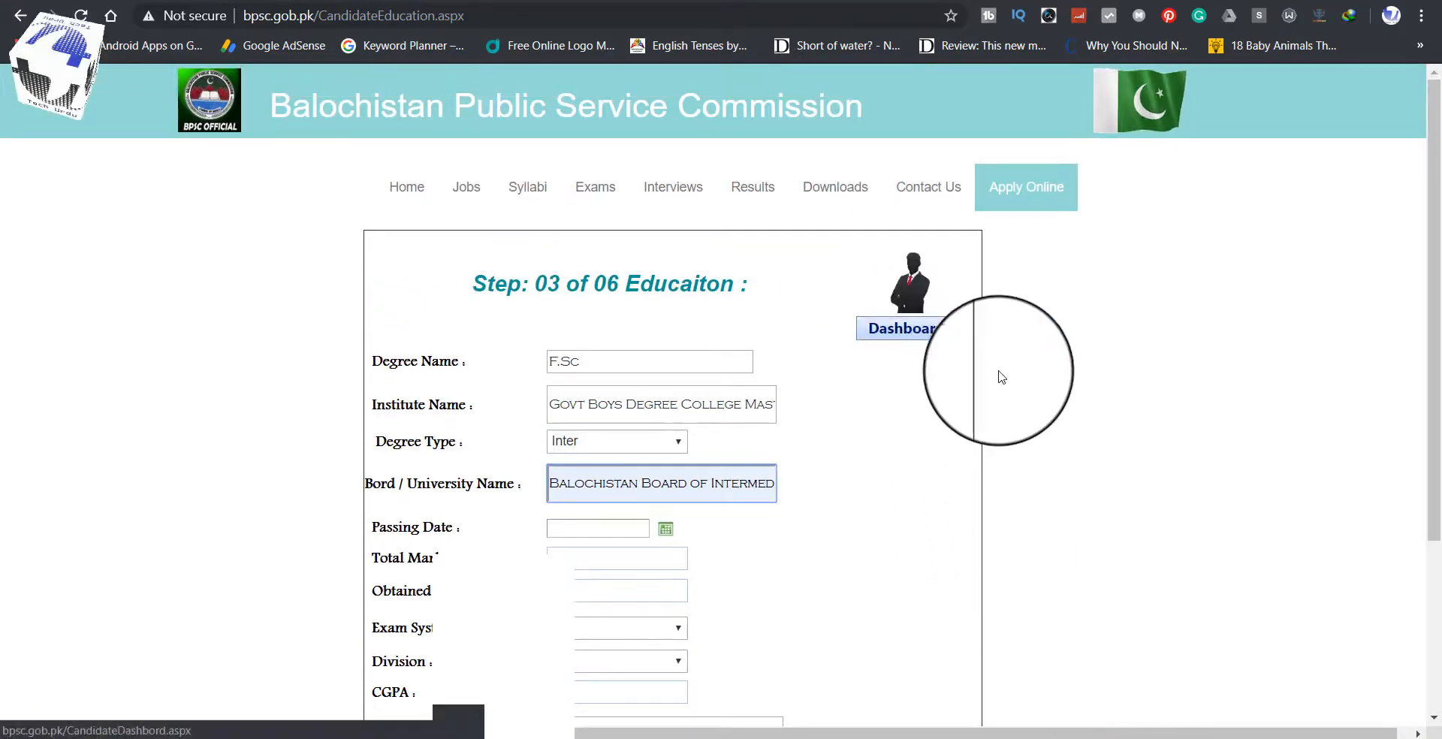
Step: Open the empty Step 4 Experience form and check its date, department type and Bps fields
left_click(916, 343)
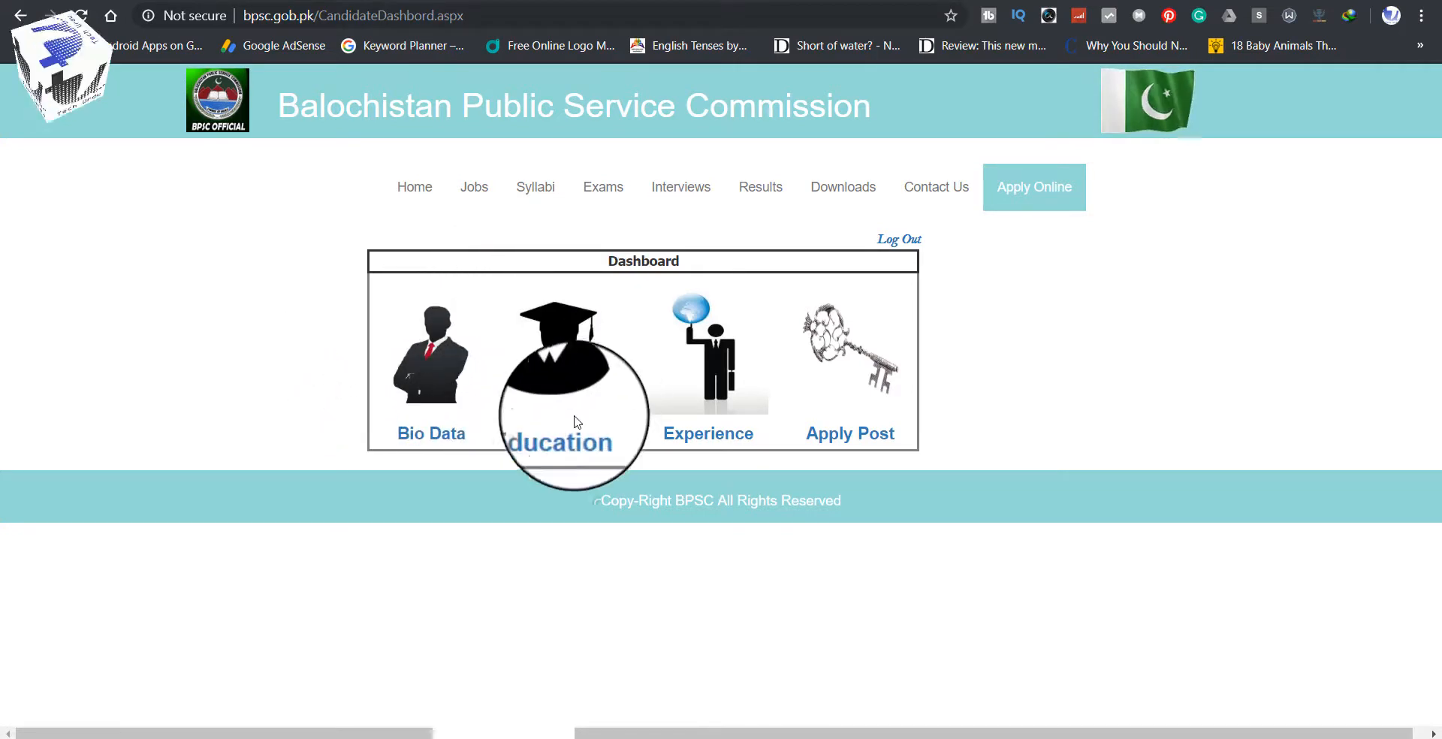
left_click(713, 350)
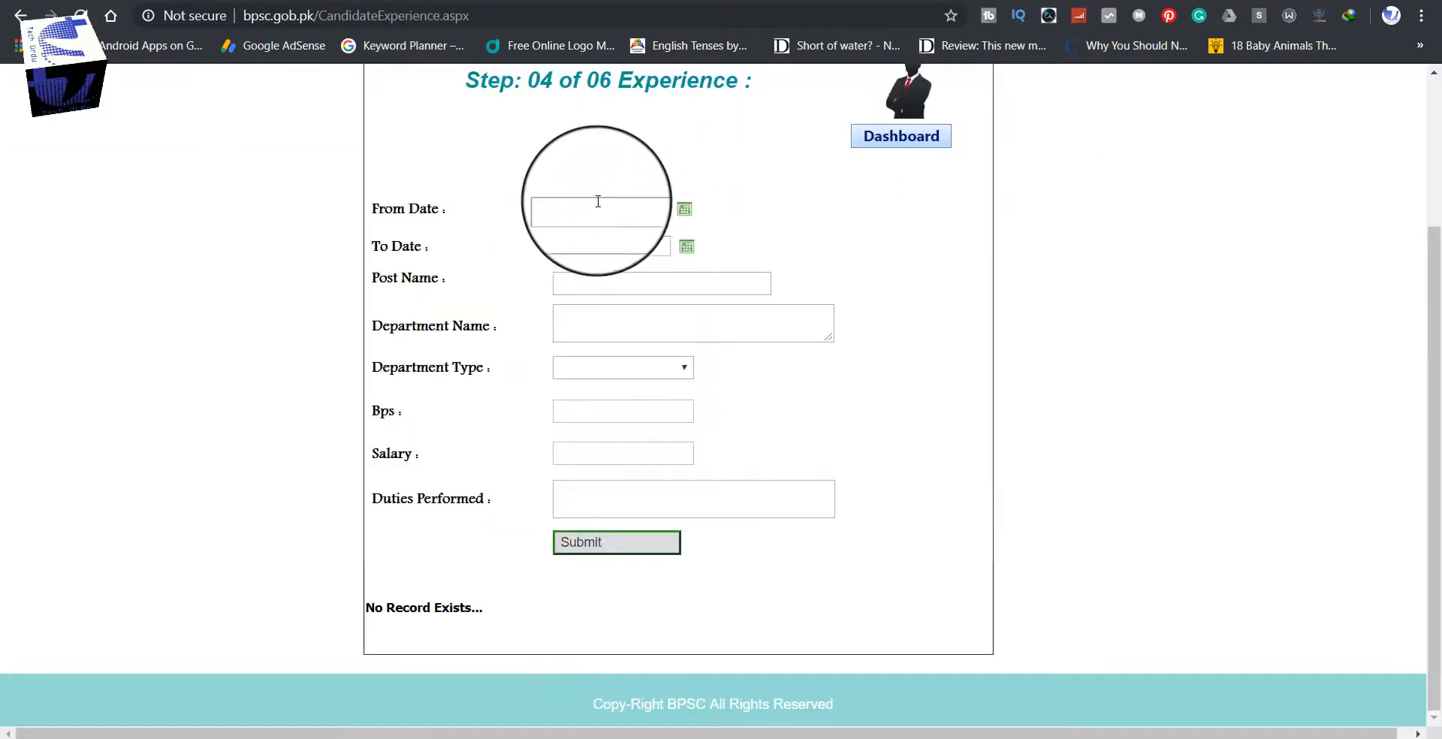
left_click(599, 204)
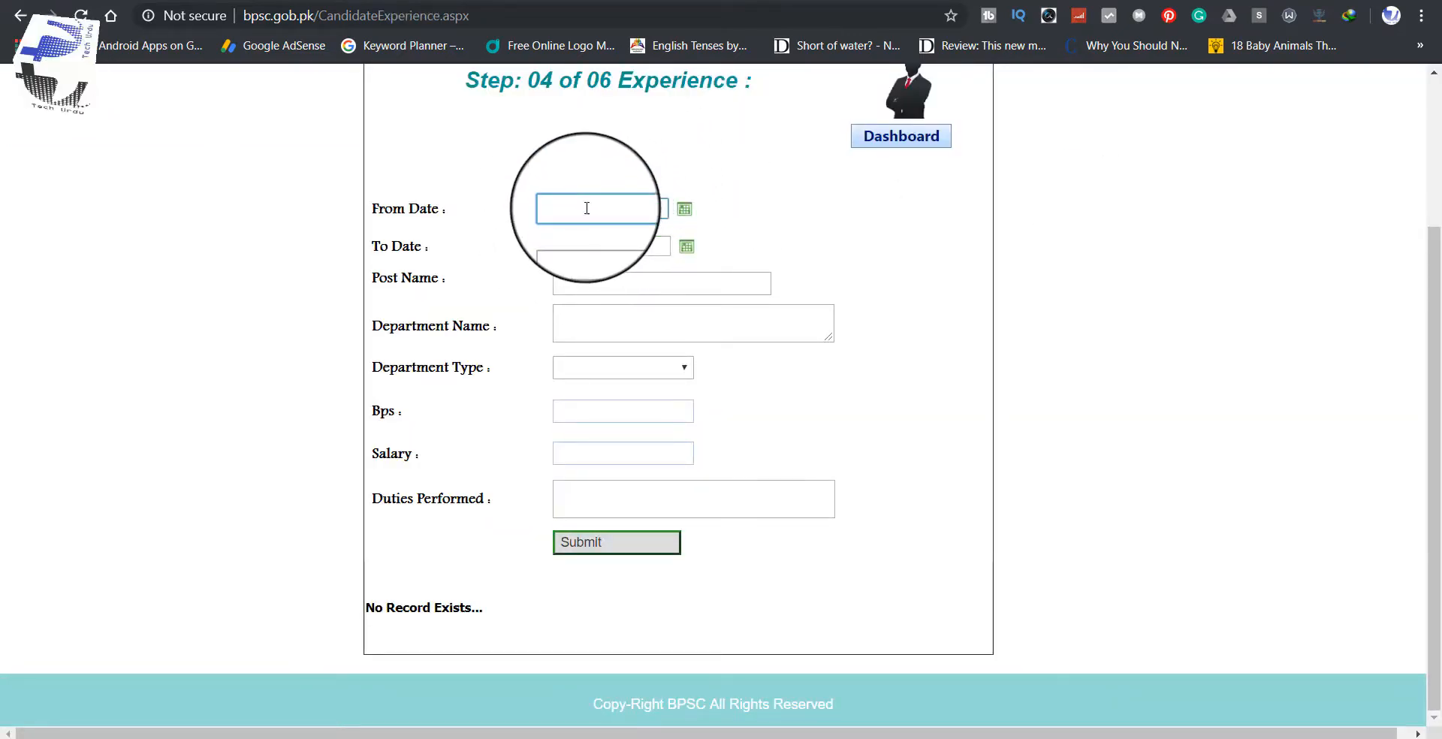
left_click(589, 244)
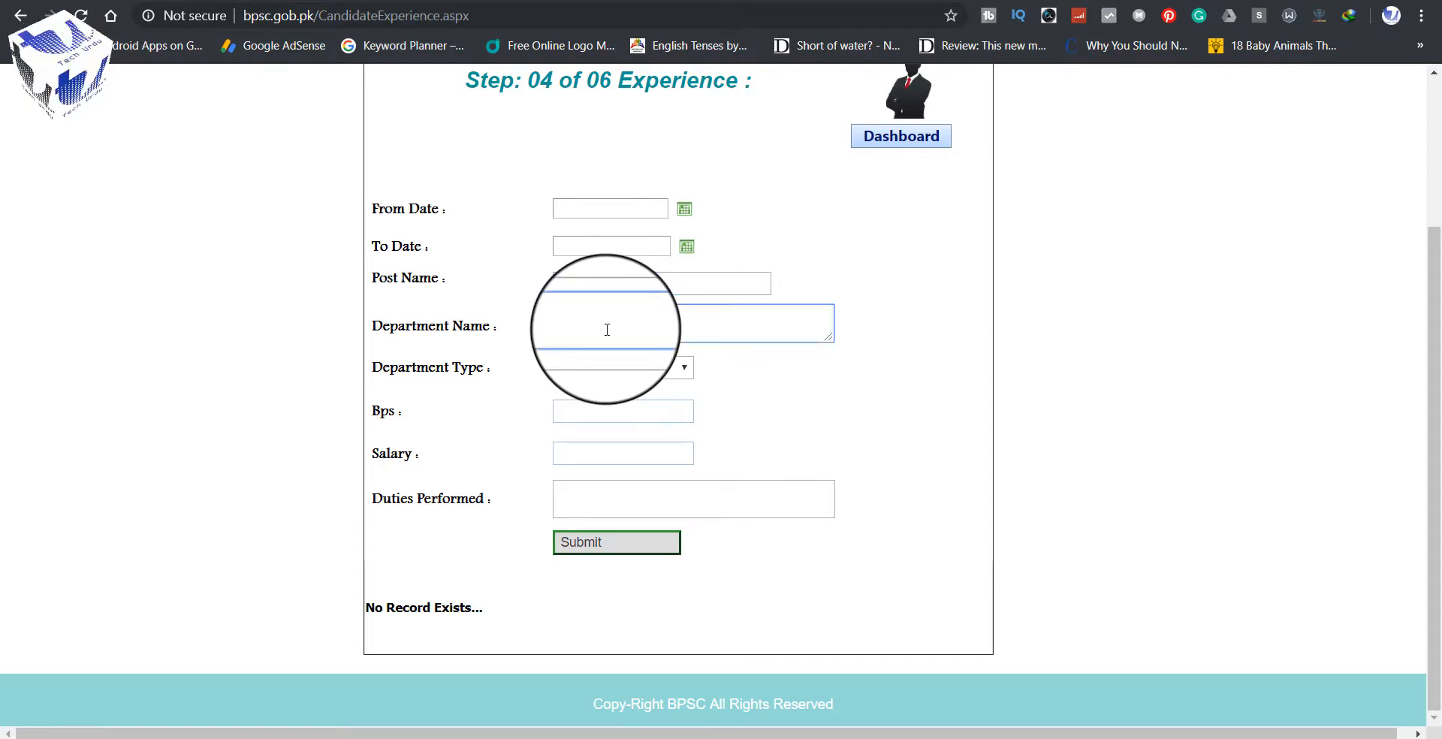
left_click(607, 368)
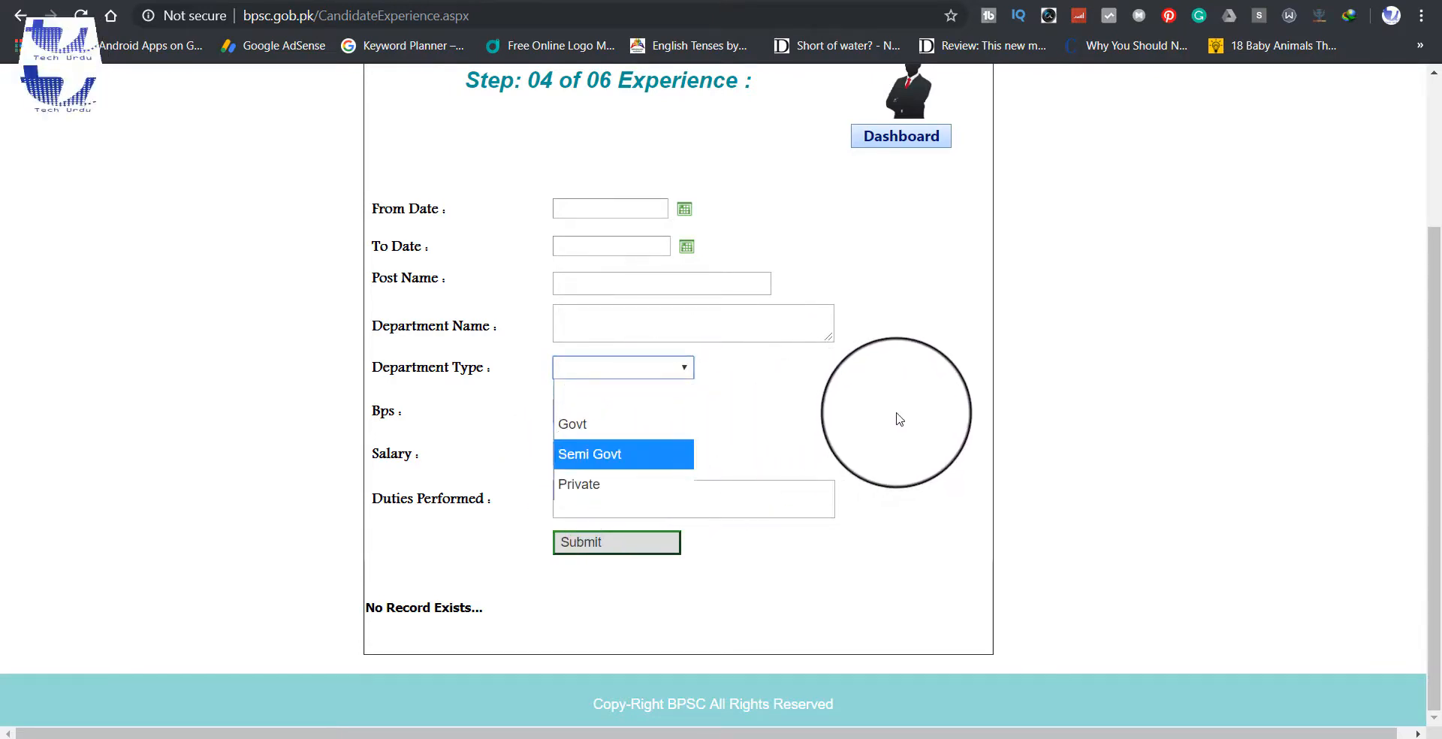
left_click(894, 418)
left_click(592, 410)
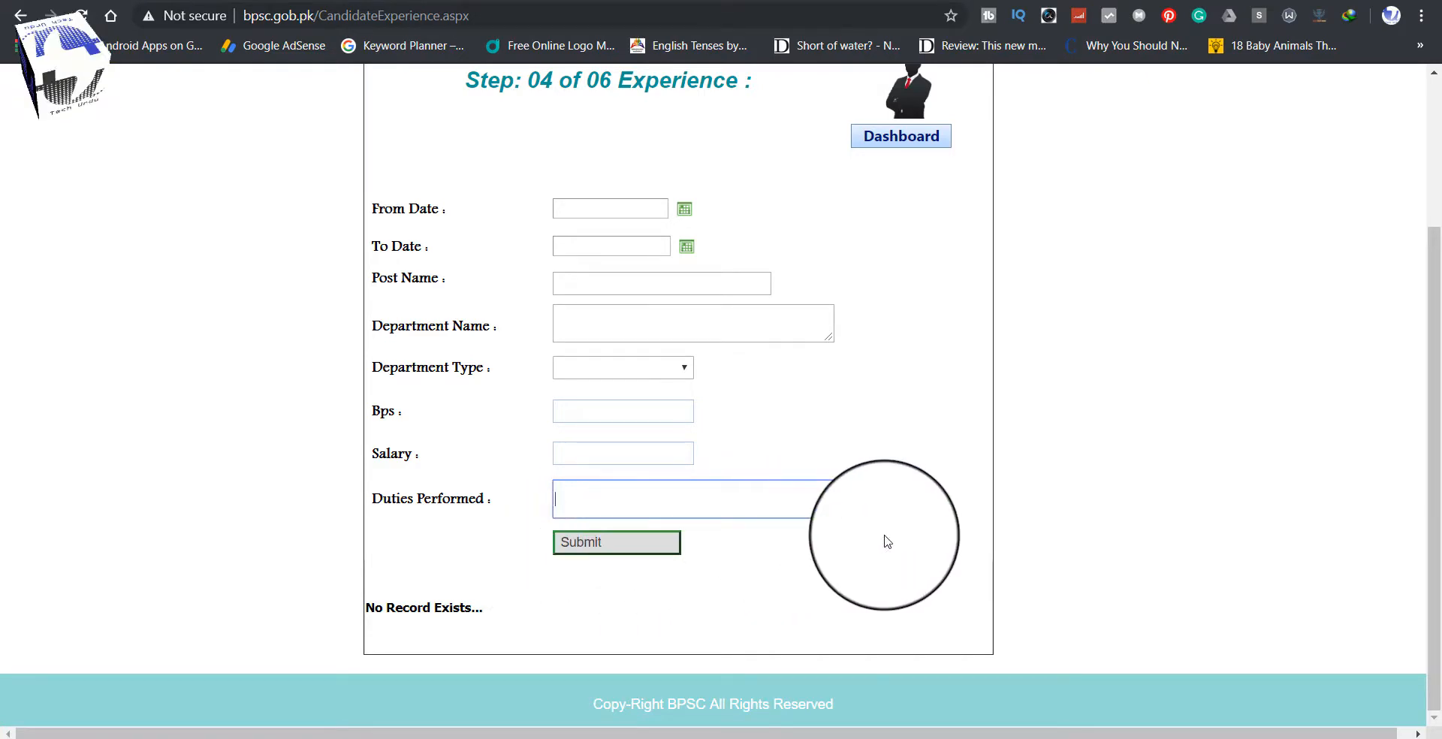
scroll(884, 540, "up", 3)
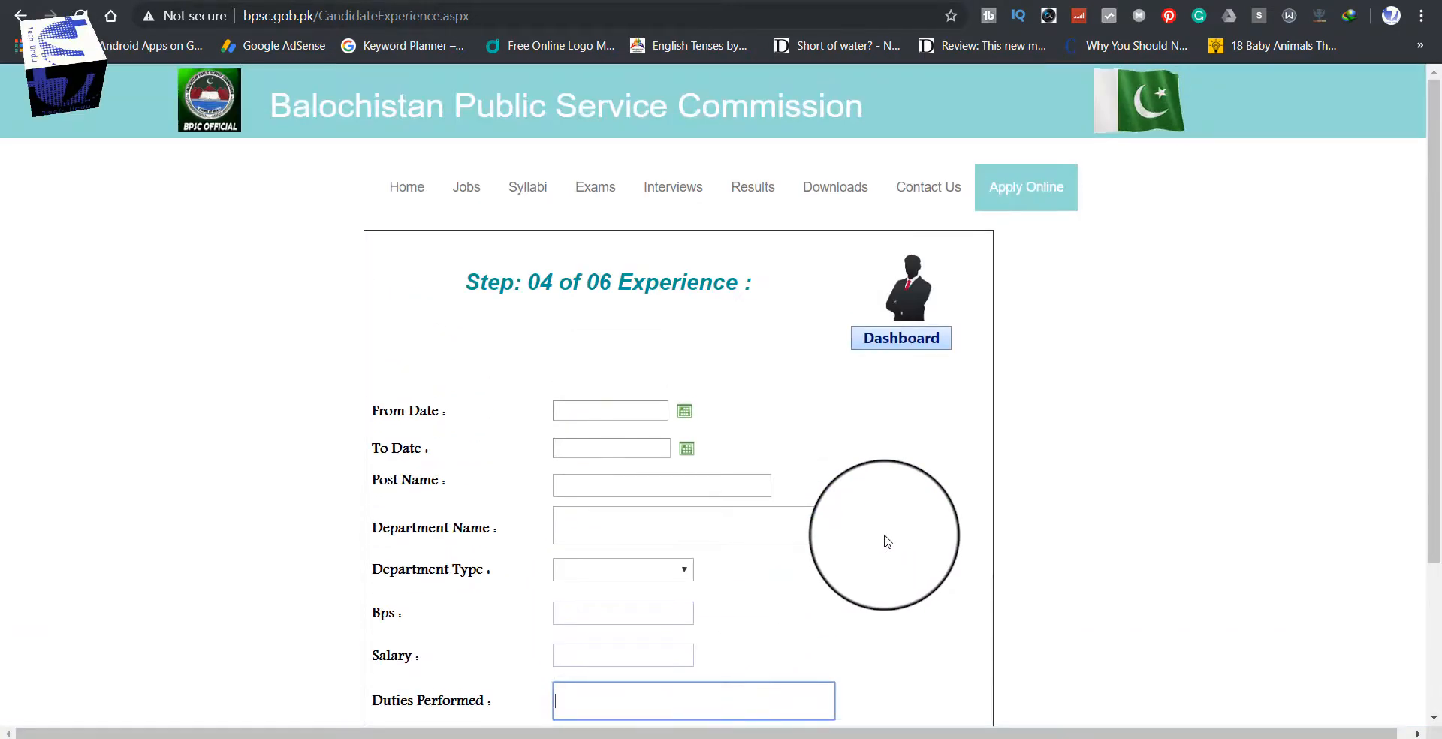
scroll(932, 463, "down", 3)
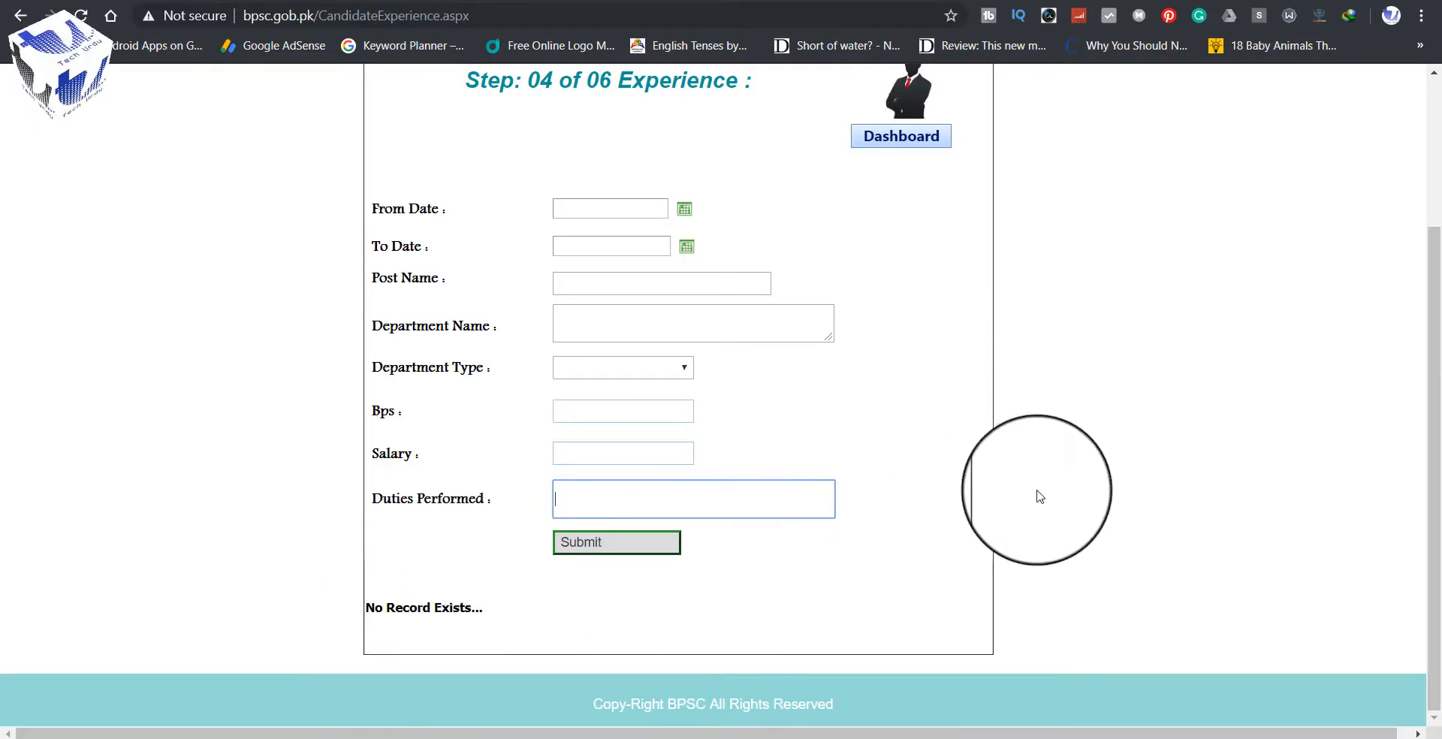
scroll(1038, 496, "up", 3)
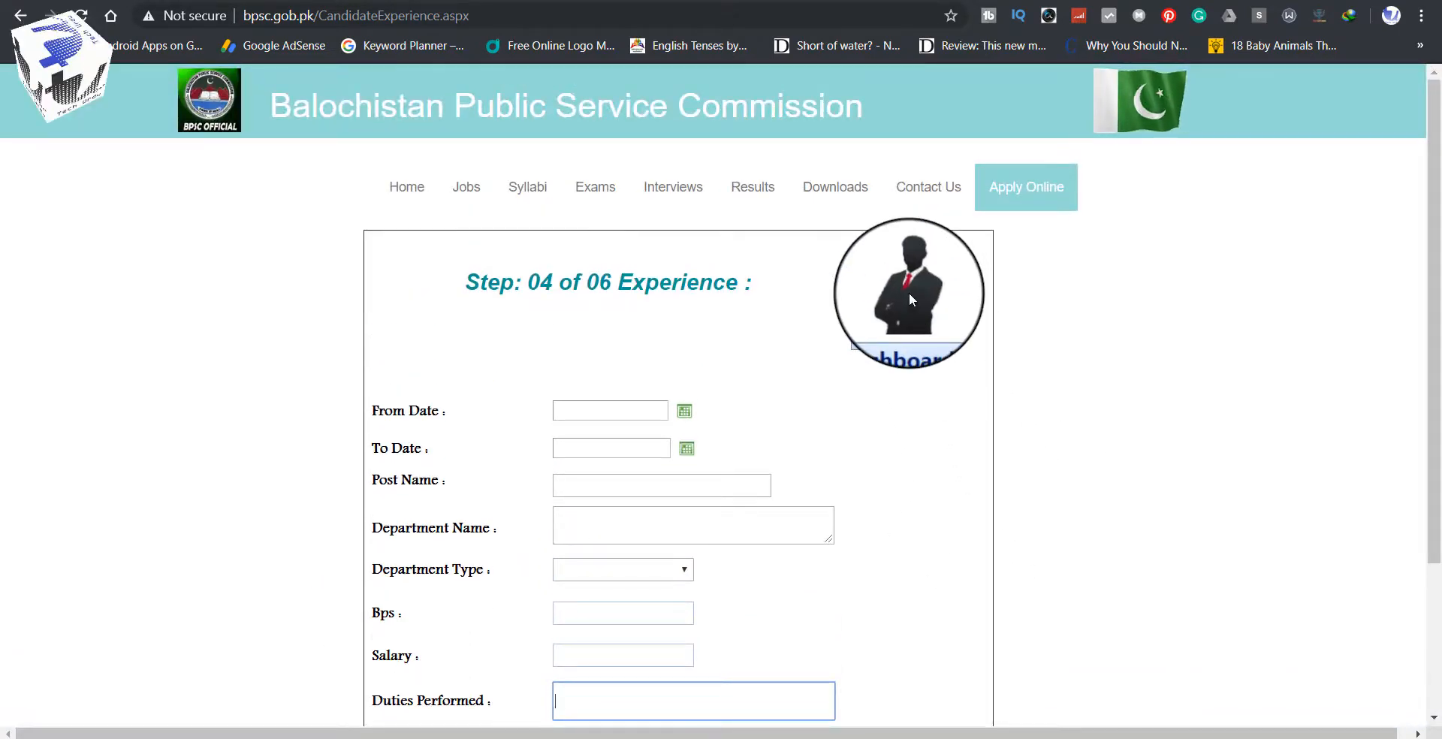
Step: On the Post Mape form, choose advertisement 2019-05 and the S.S.T (General) Male post
left_click(909, 345)
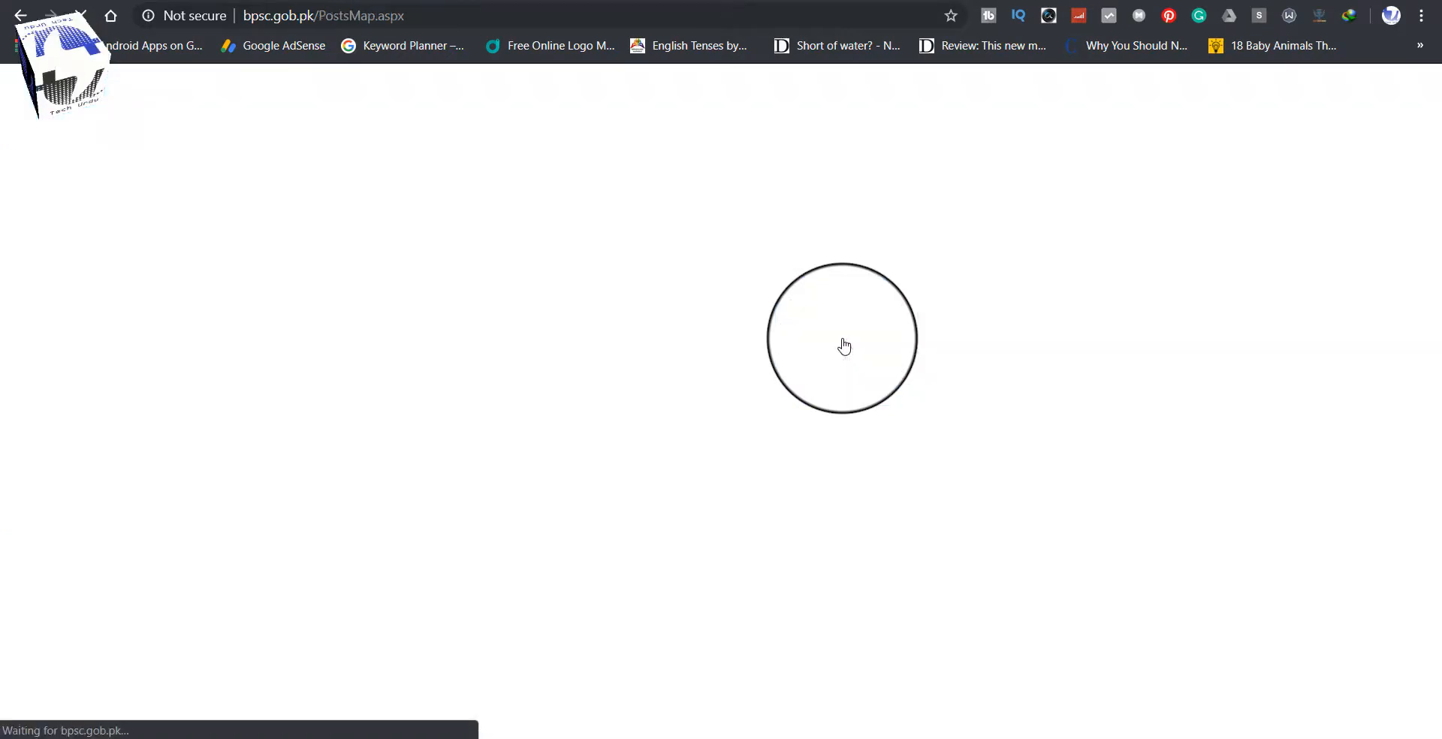
scroll(340, 375, "down", 1)
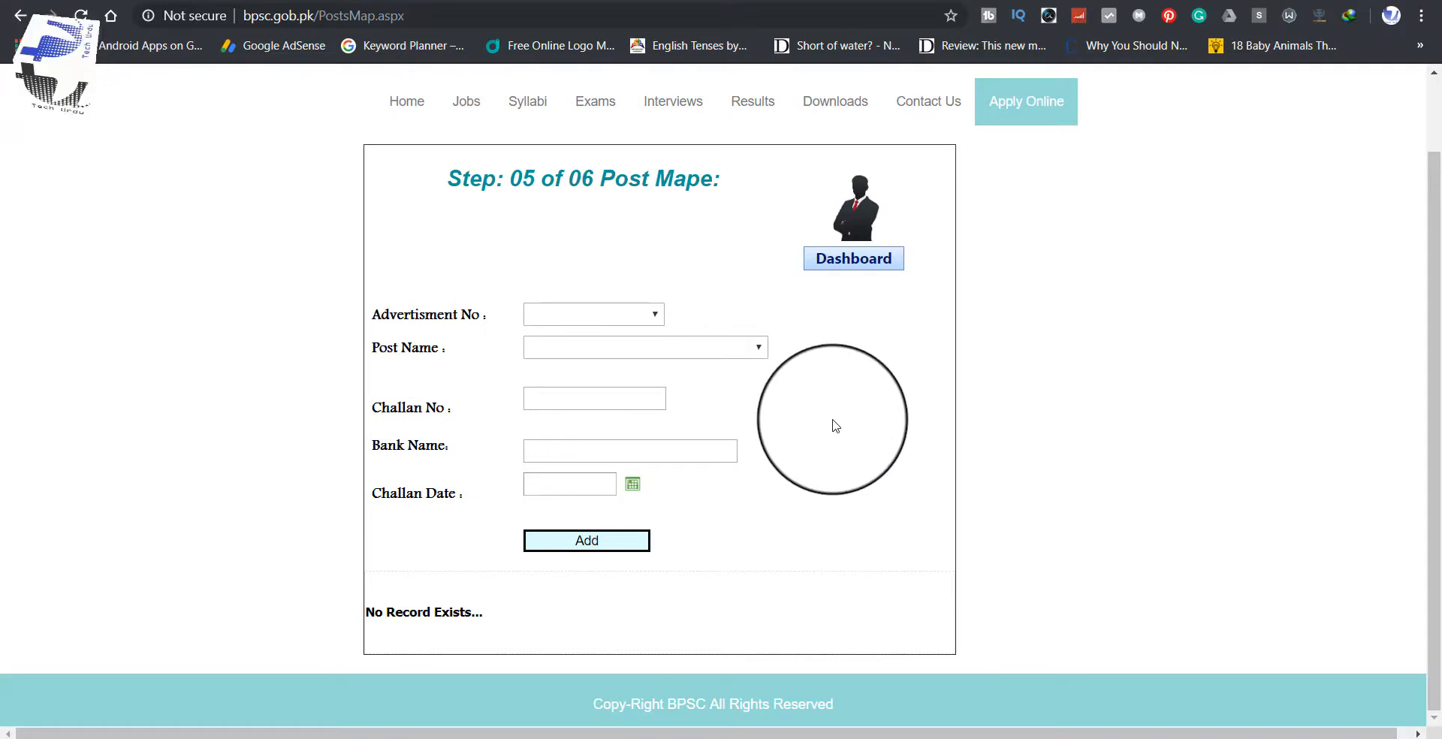
left_click(656, 315)
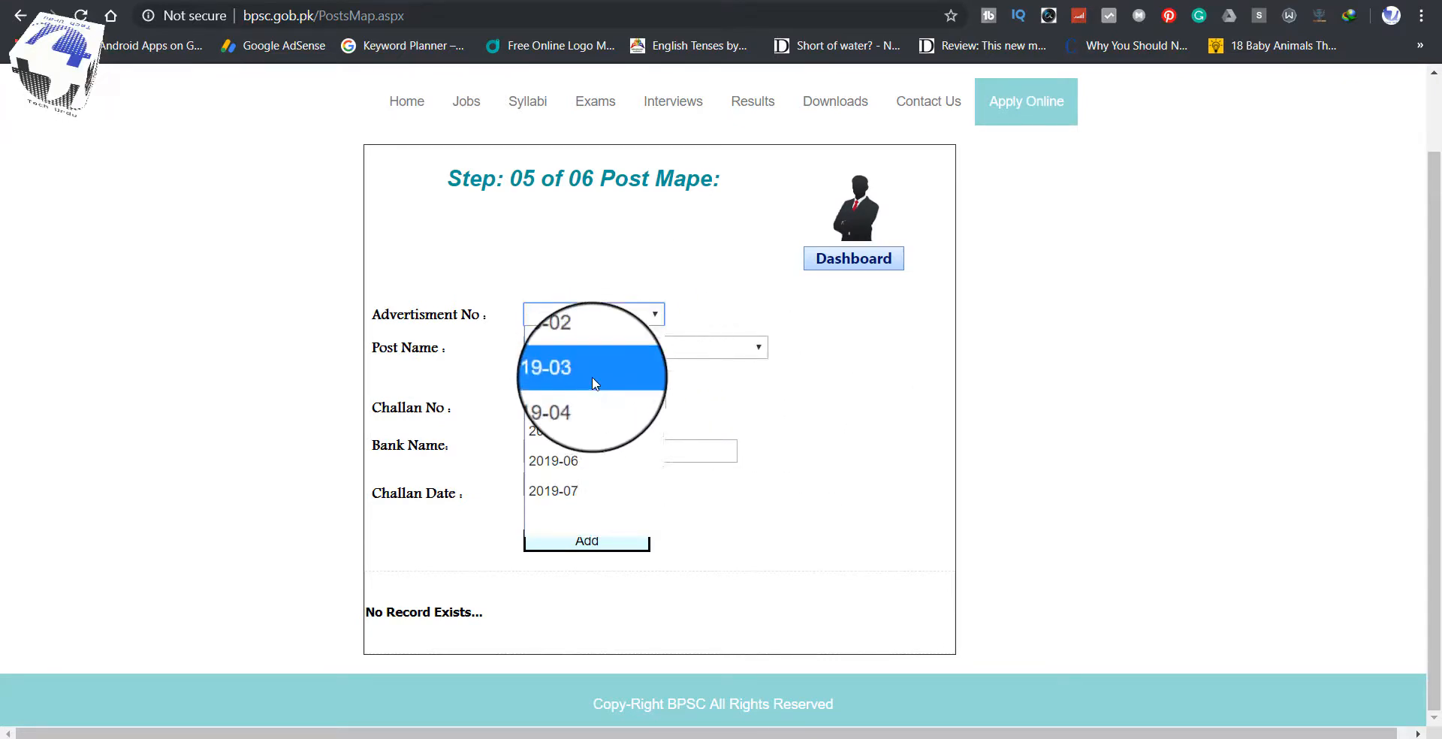
left_click(581, 432)
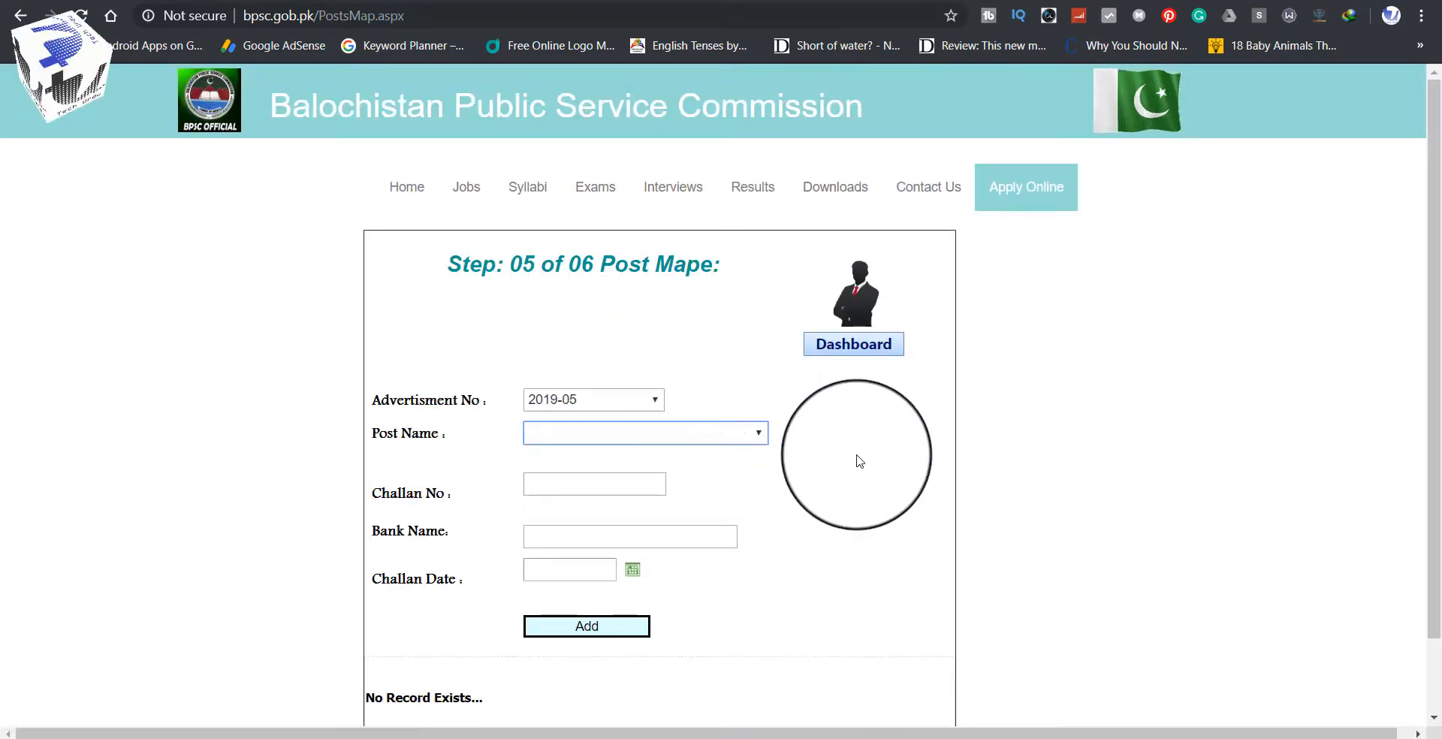
scroll(664, 386, "down", 2)
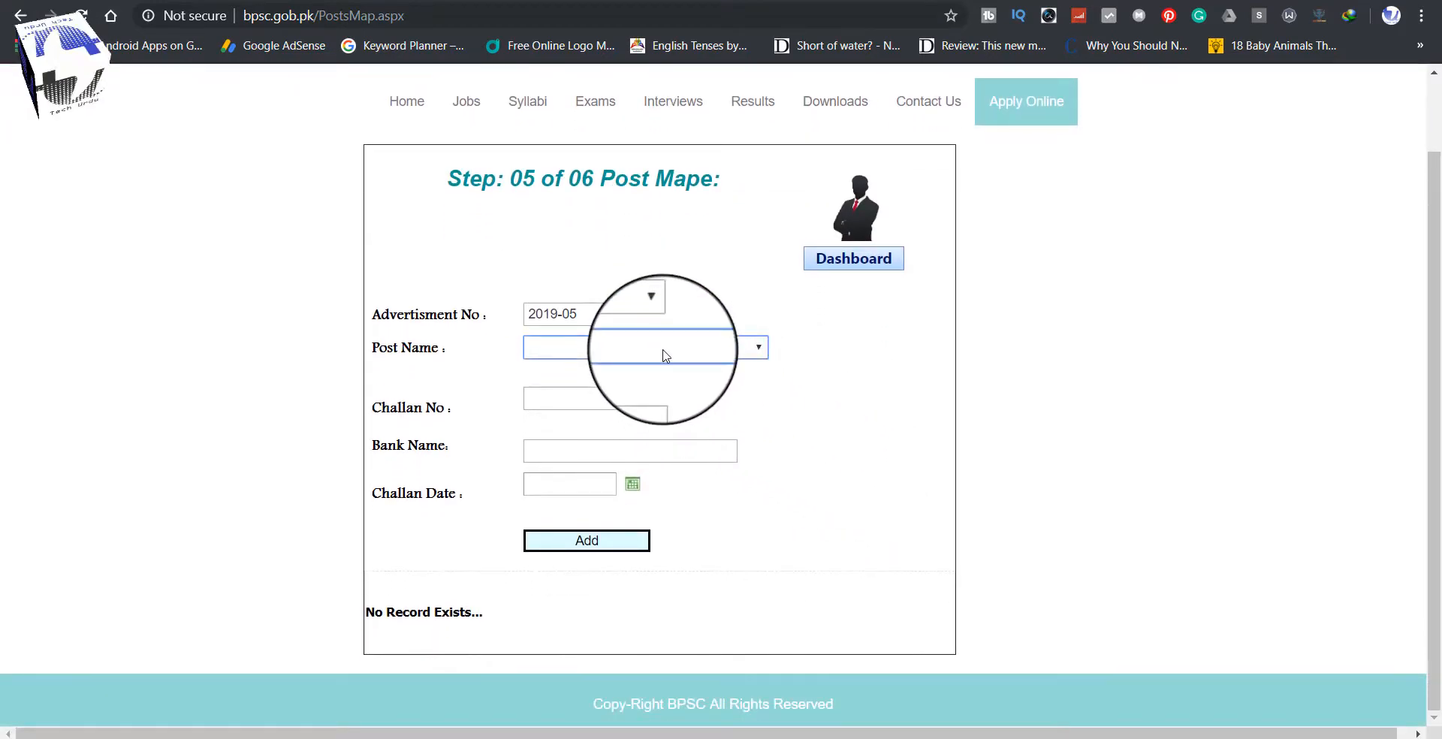
left_click(731, 353)
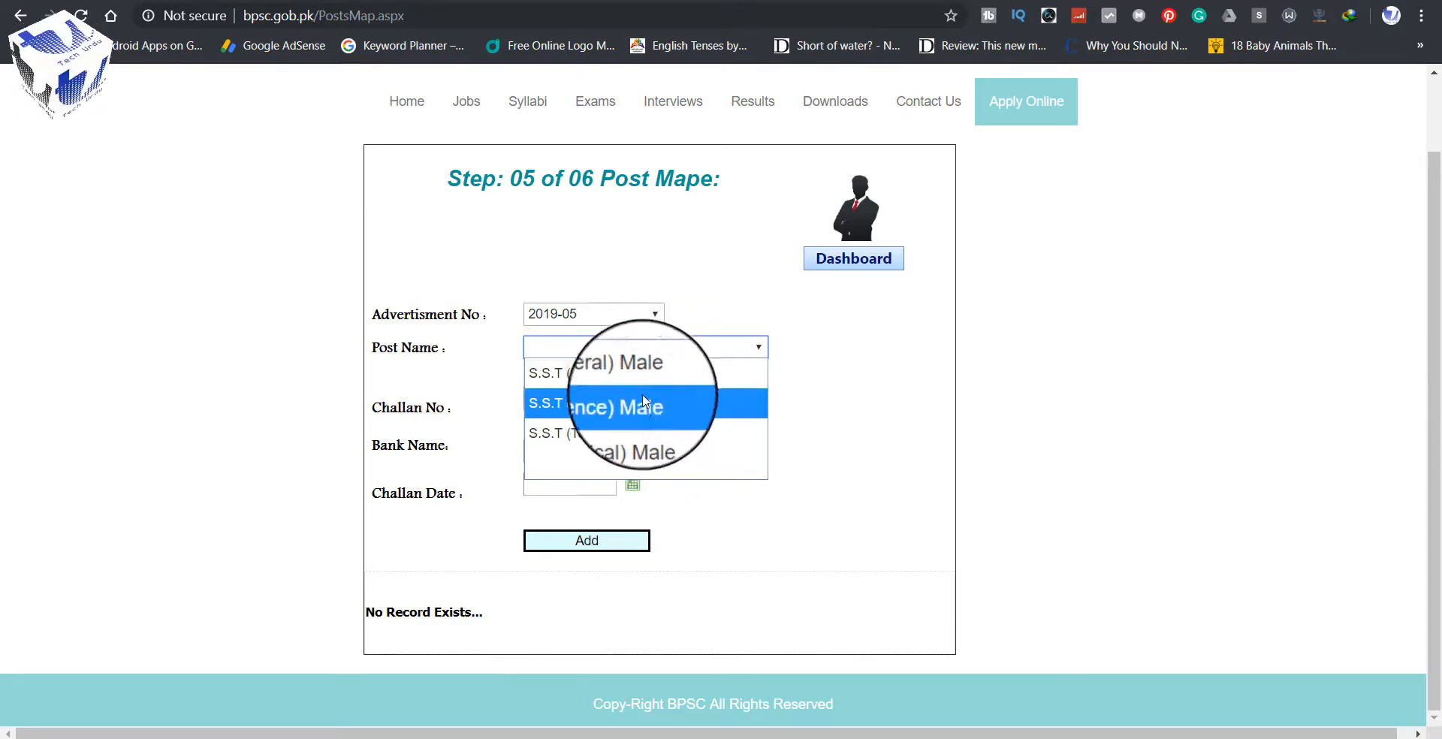
left_click(644, 374)
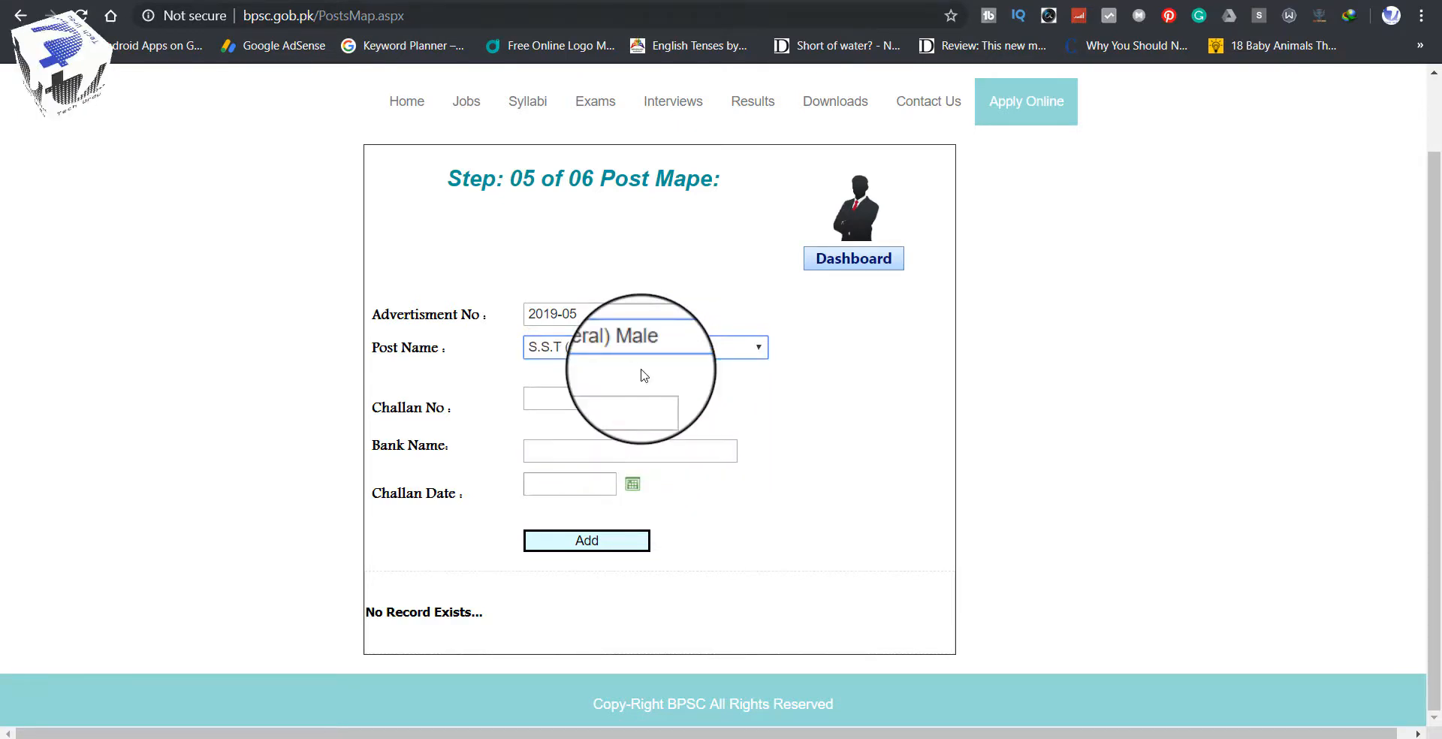
left_click(608, 394)
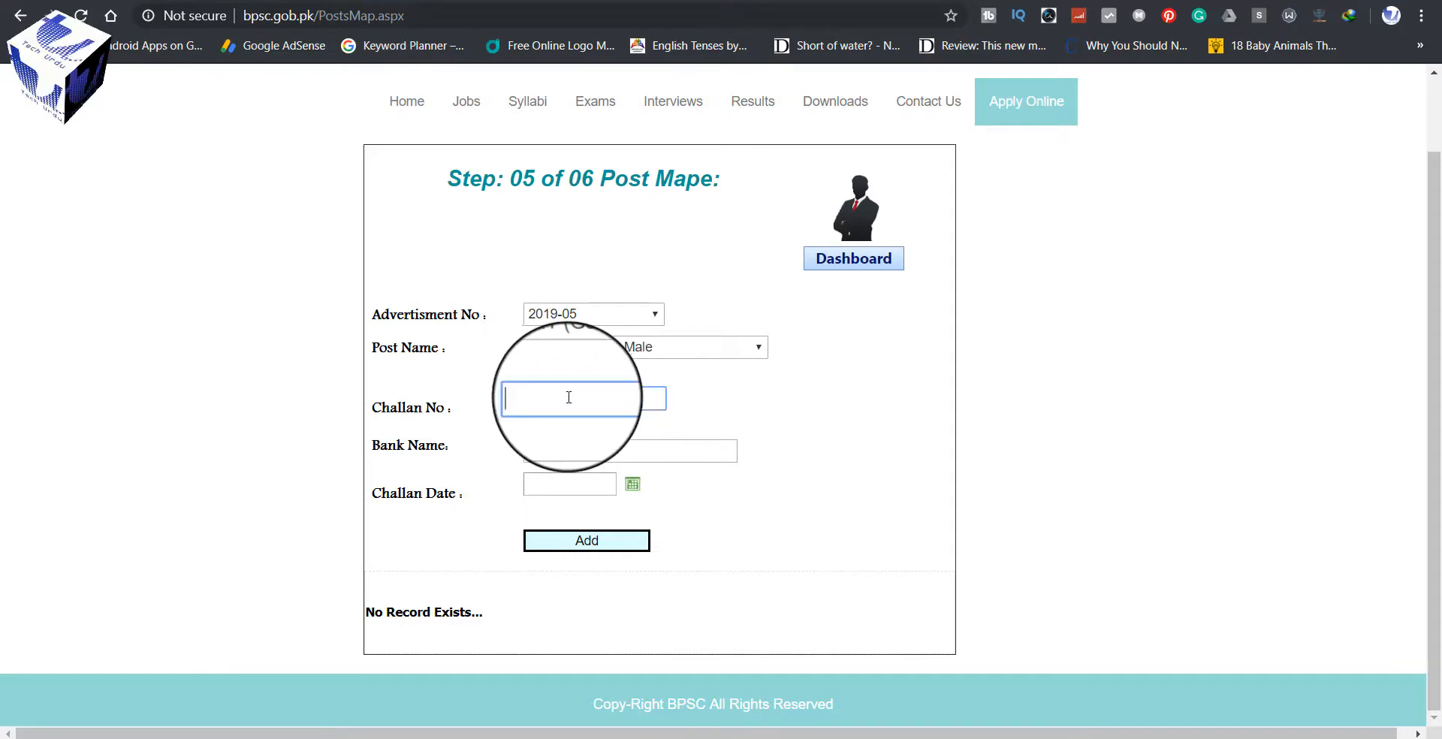
left_click(560, 455)
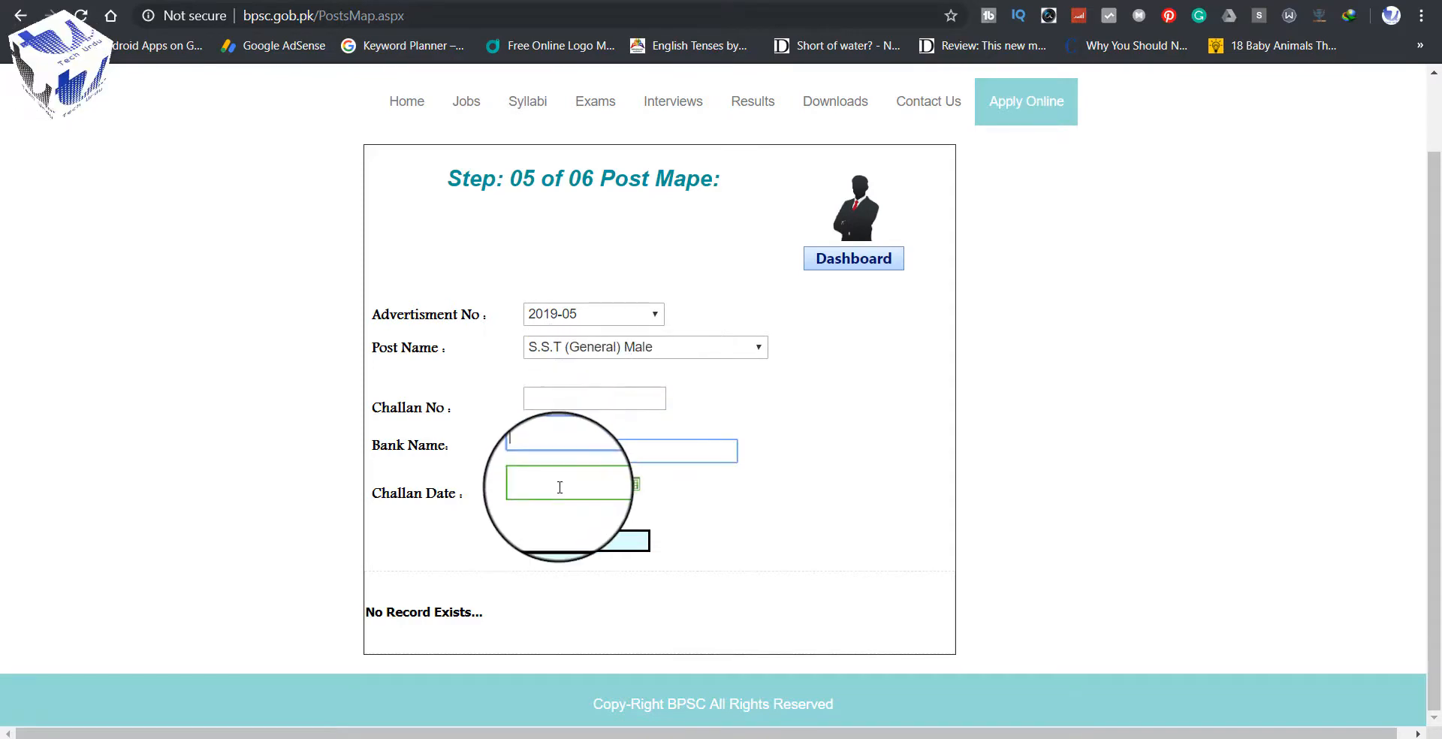
left_click(560, 487)
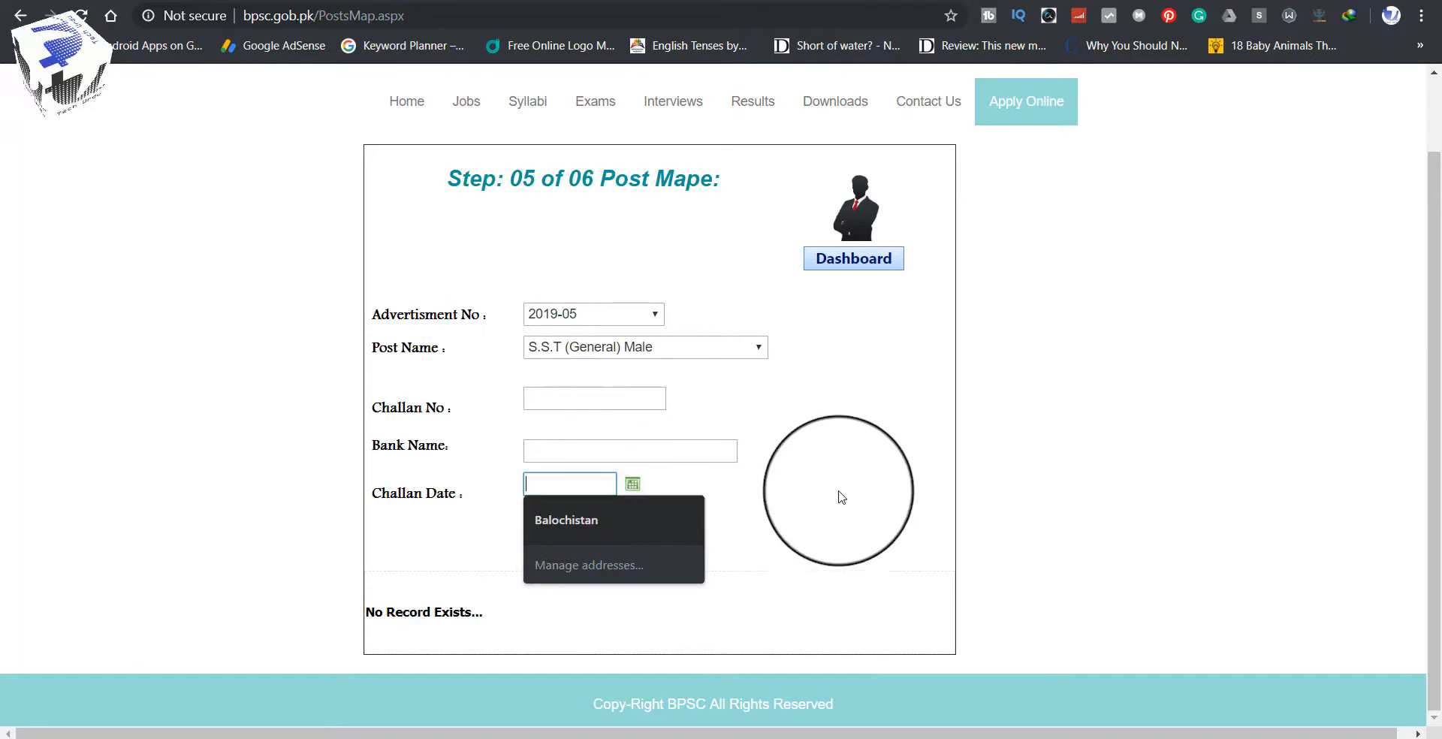
left_click(885, 486)
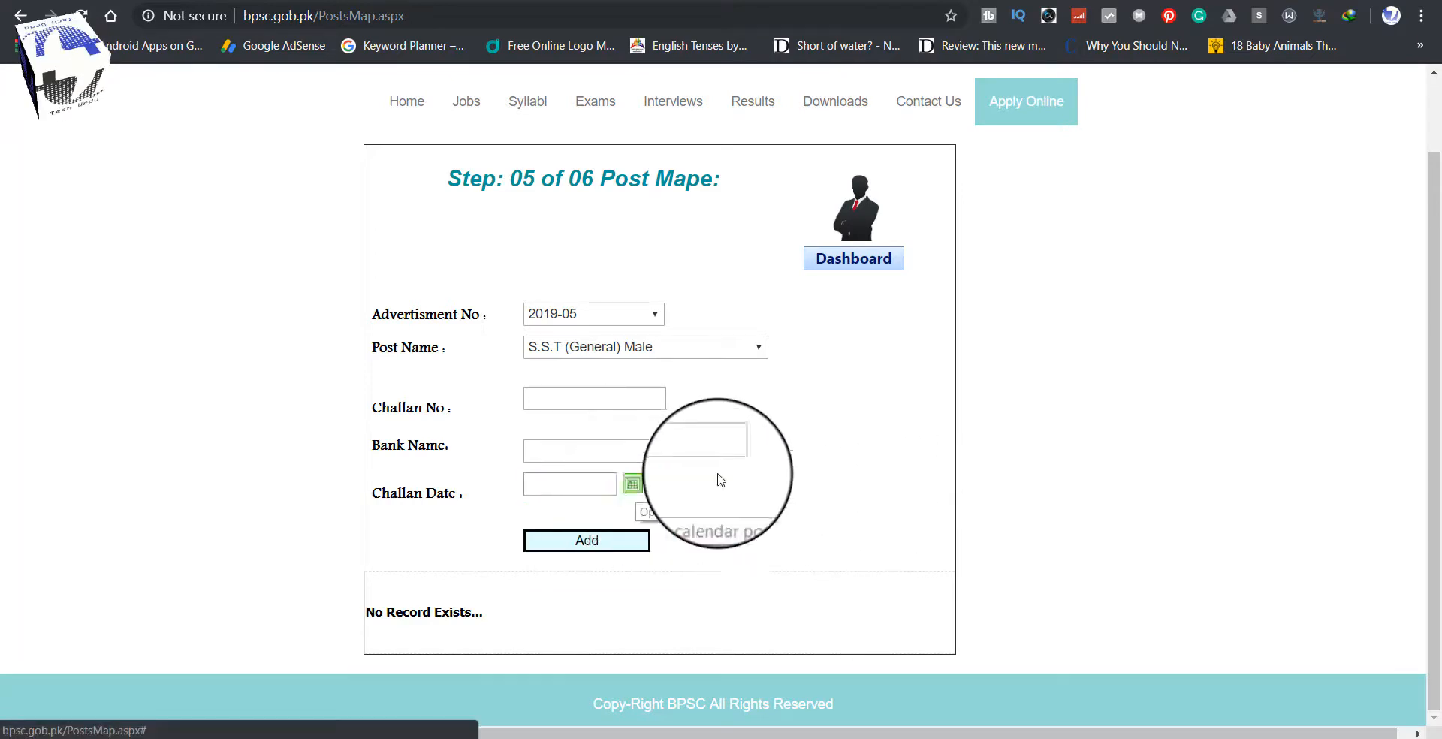